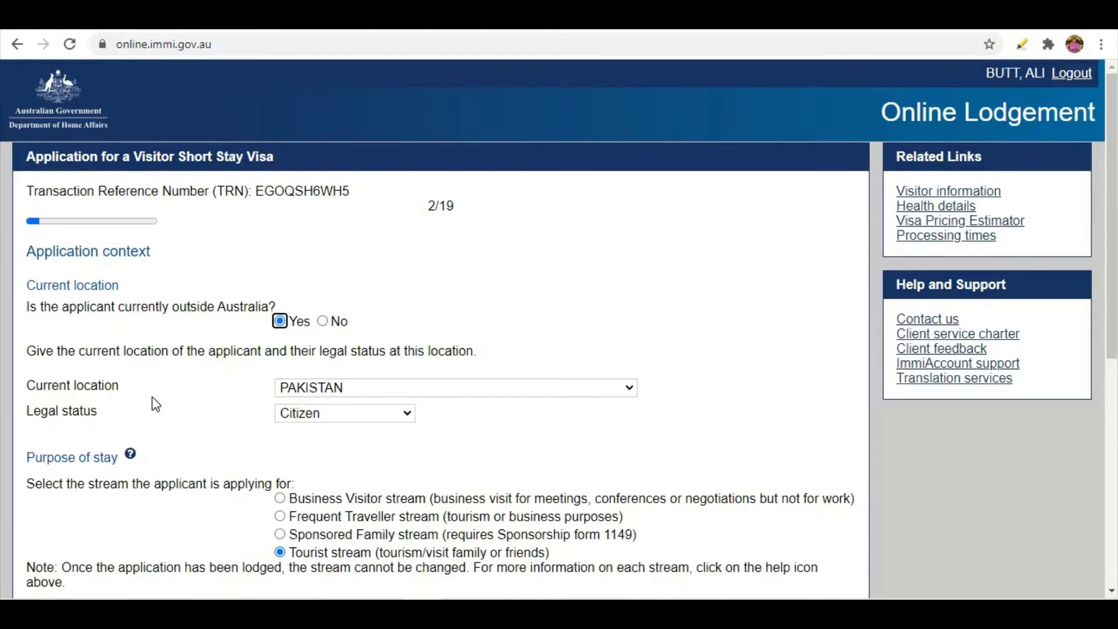
Keep Citizen as the applicant's legal status.
{"action": "left_click", "coordinate": [294, 414]}
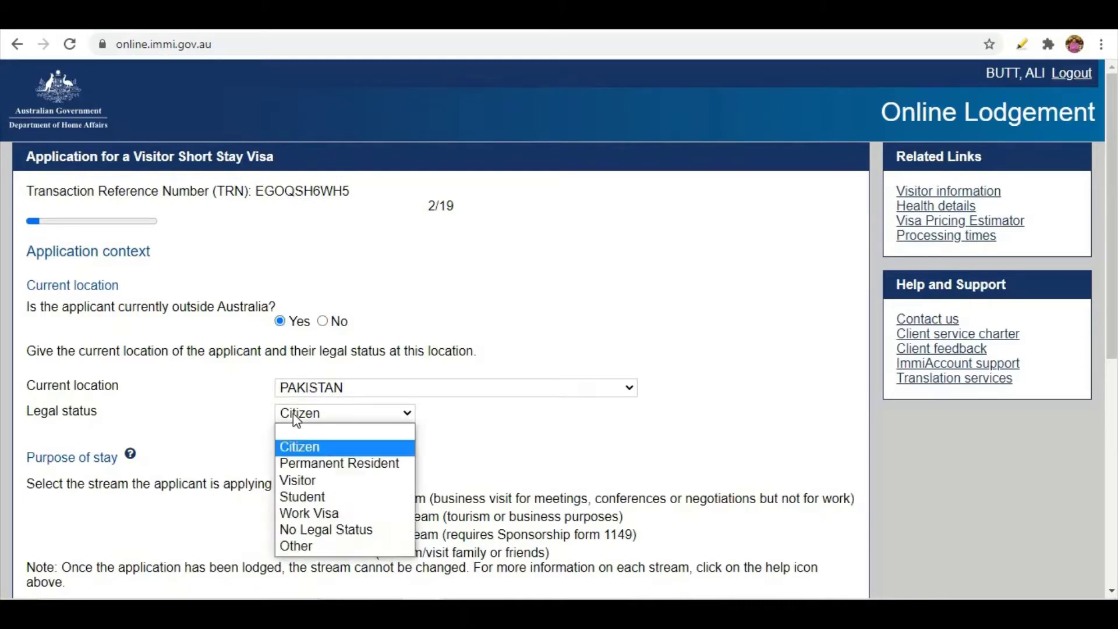
{"action": "left_click", "coordinate": [314, 449]}
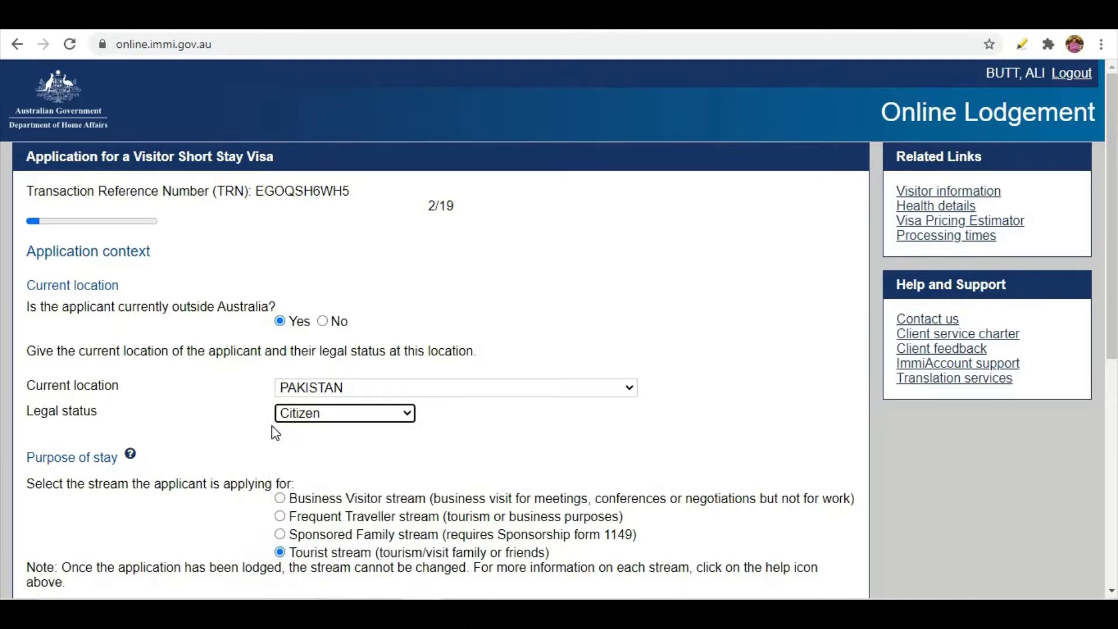
{"action": "left_click", "coordinate": [332, 420]}
{"action": "left_click", "coordinate": [331, 445]}
{"action": "scroll", "coordinate": [251, 398], "scroll_direction": "down", "scroll_amount": 1}
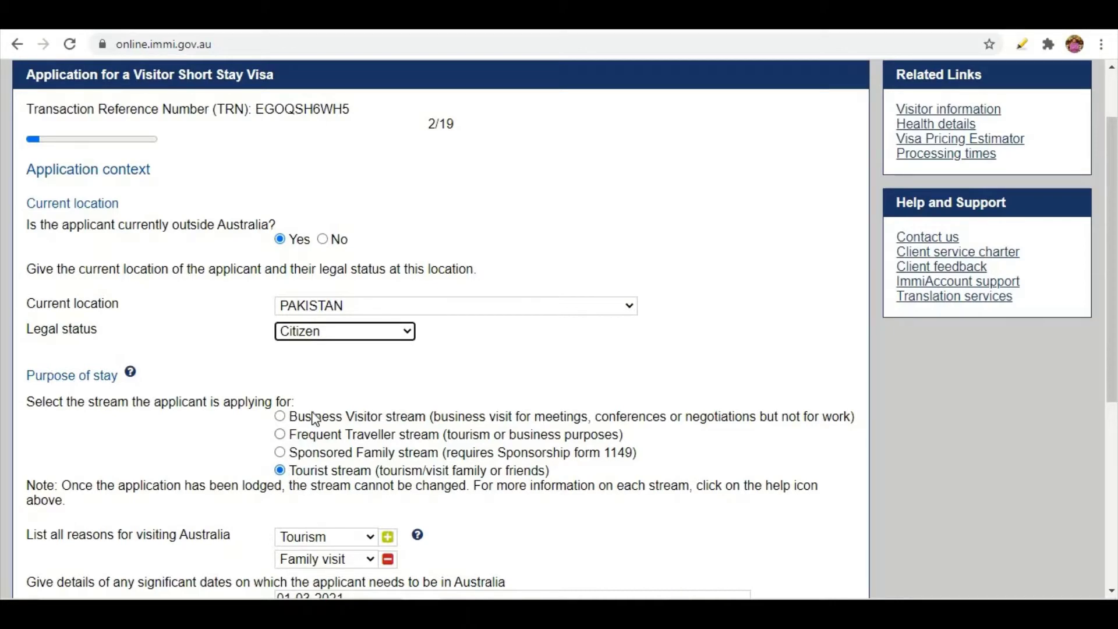
{"action": "scroll", "coordinate": [278, 437], "scroll_direction": "down", "scroll_amount": 3}
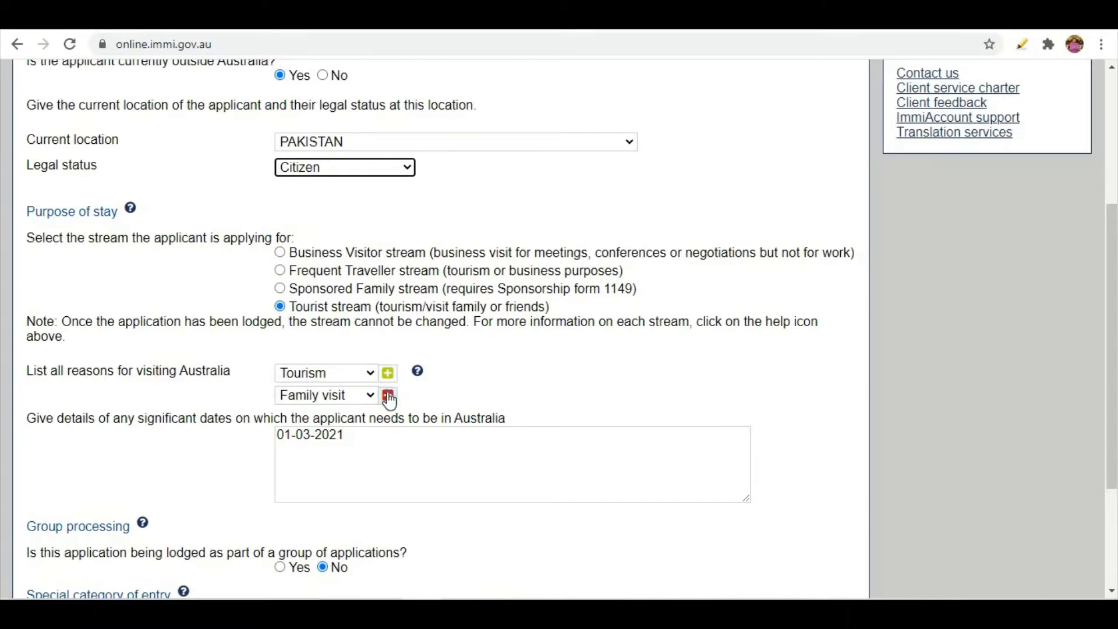
Remove and re-add Family visit so the reasons read Family visit, then Tourism.
{"action": "left_click", "coordinate": [389, 395]}
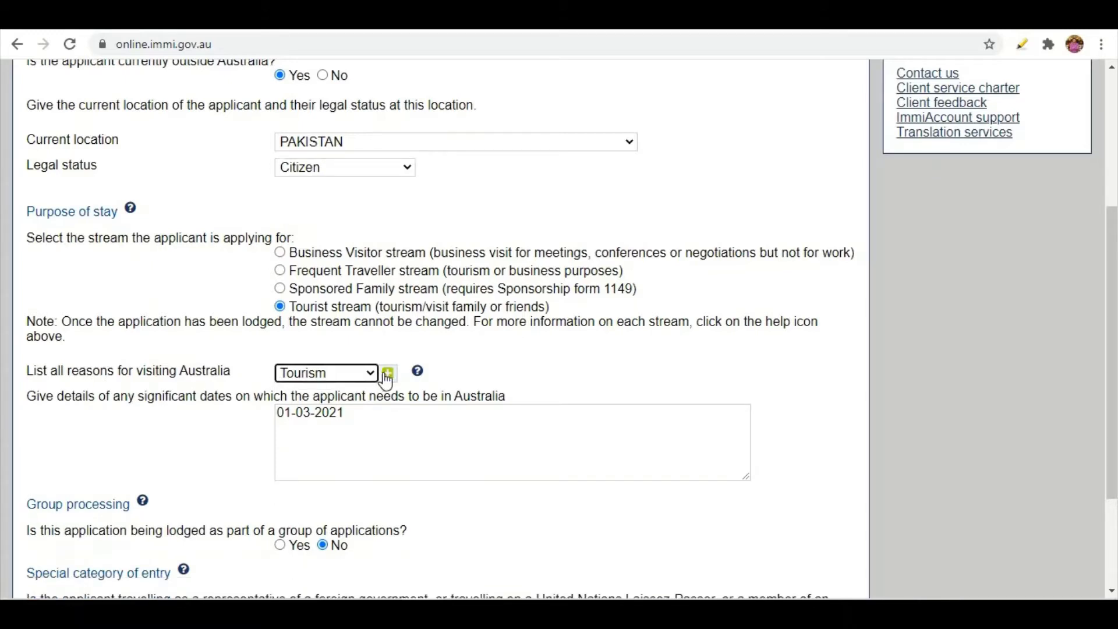
{"action": "left_click", "coordinate": [389, 378]}
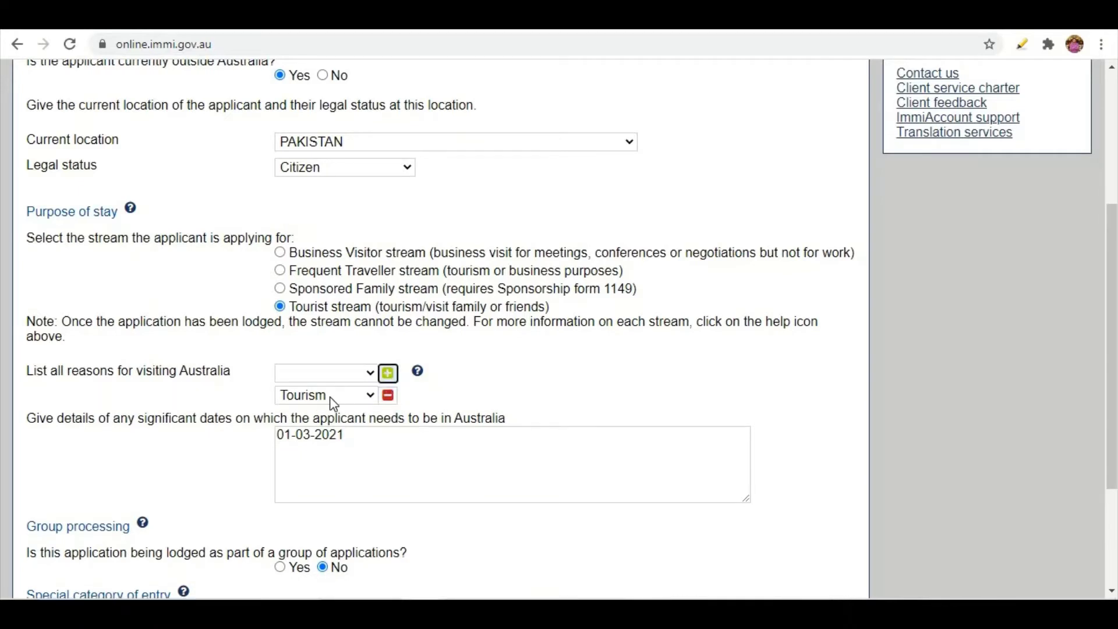
{"action": "left_click", "coordinate": [370, 376]}
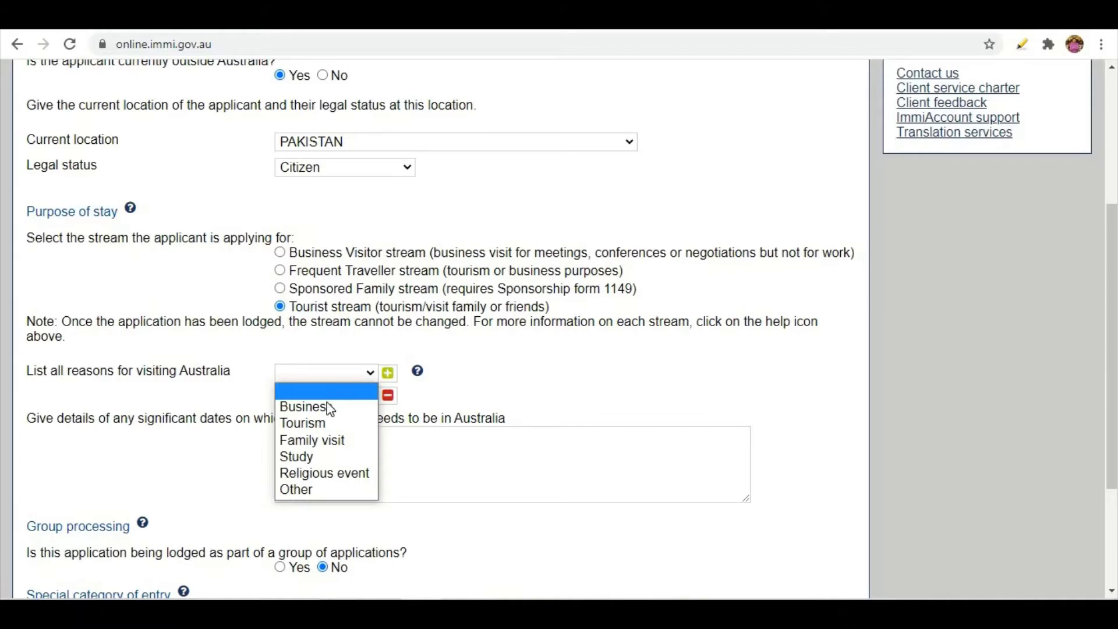
{"action": "left_click", "coordinate": [326, 442]}
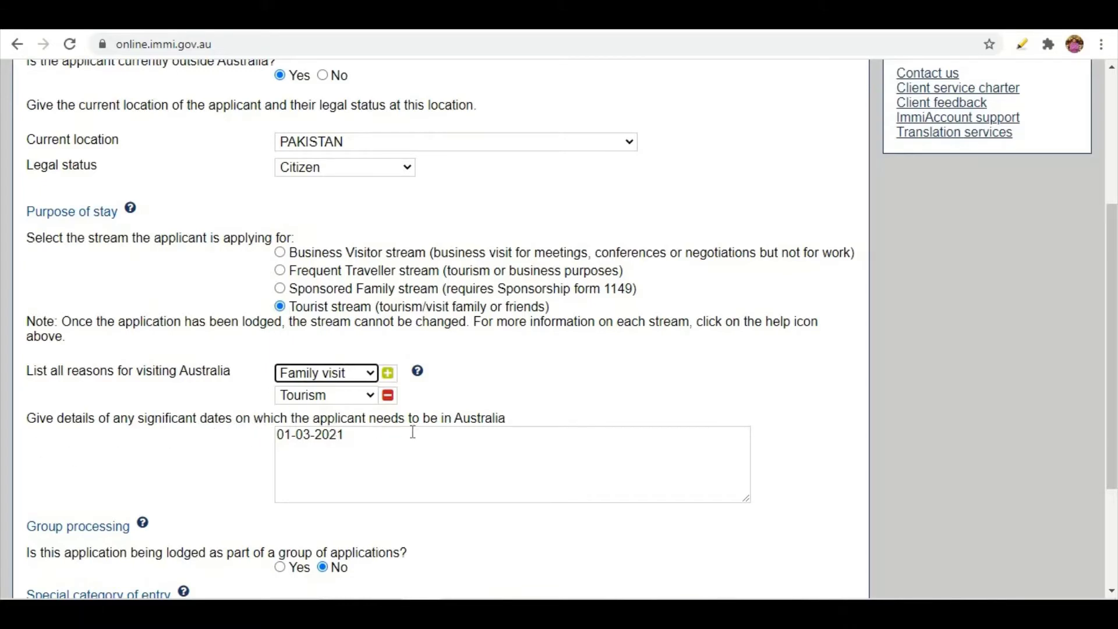
{"action": "scroll", "coordinate": [156, 434], "scroll_direction": "down", "scroll_amount": 1}
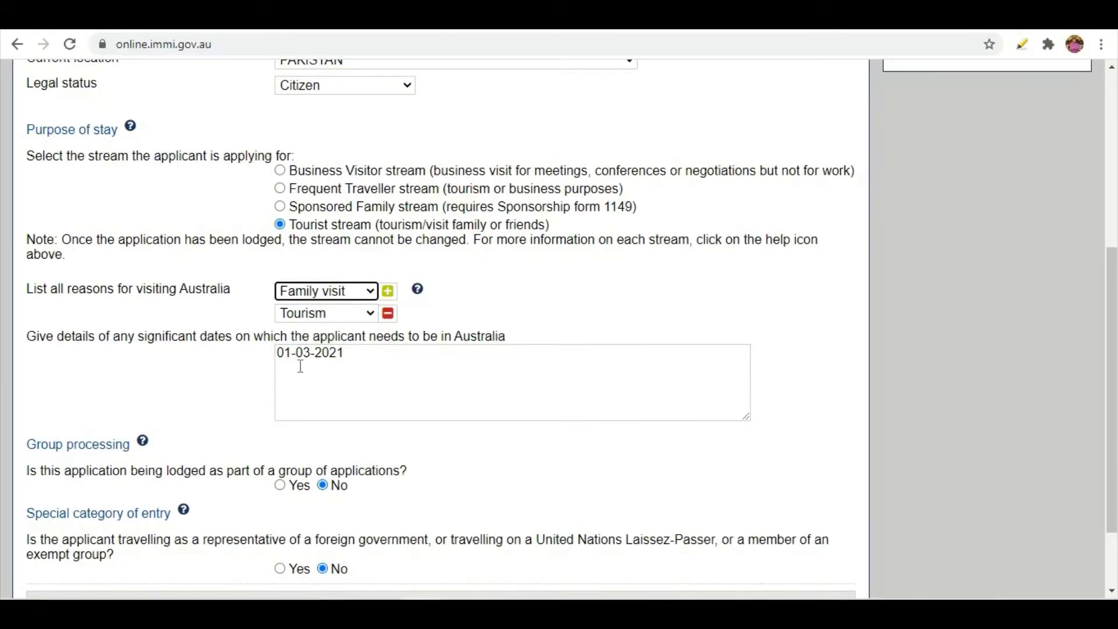
Answer No to special category of entry and submit the application context page.
{"action": "scroll", "coordinate": [320, 362], "scroll_direction": "down", "scroll_amount": 2}
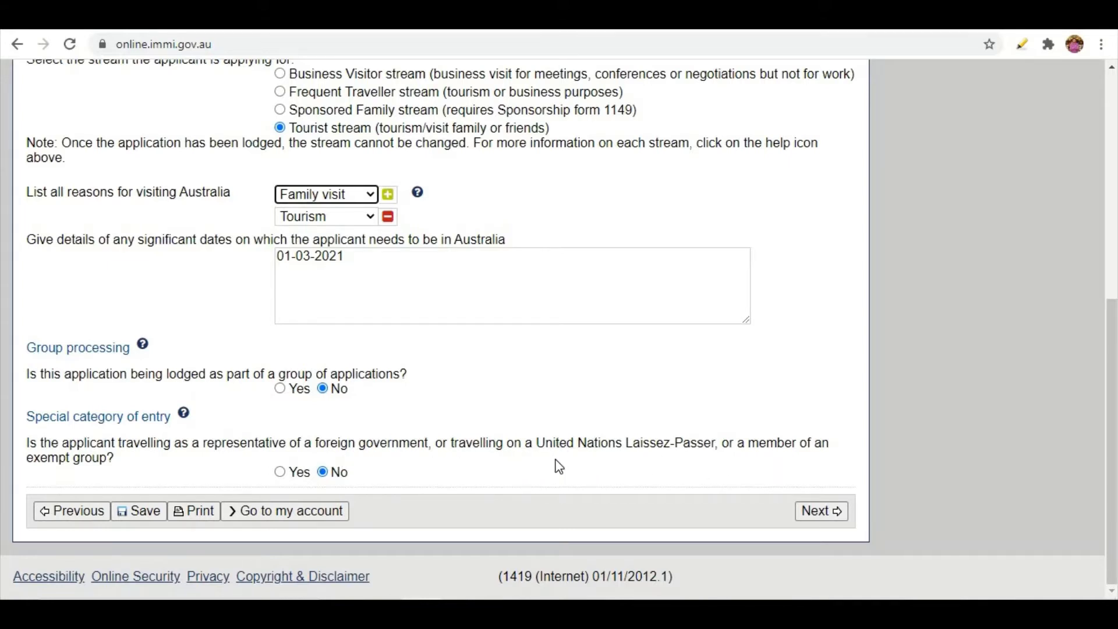
{"action": "left_click", "coordinate": [281, 472]}
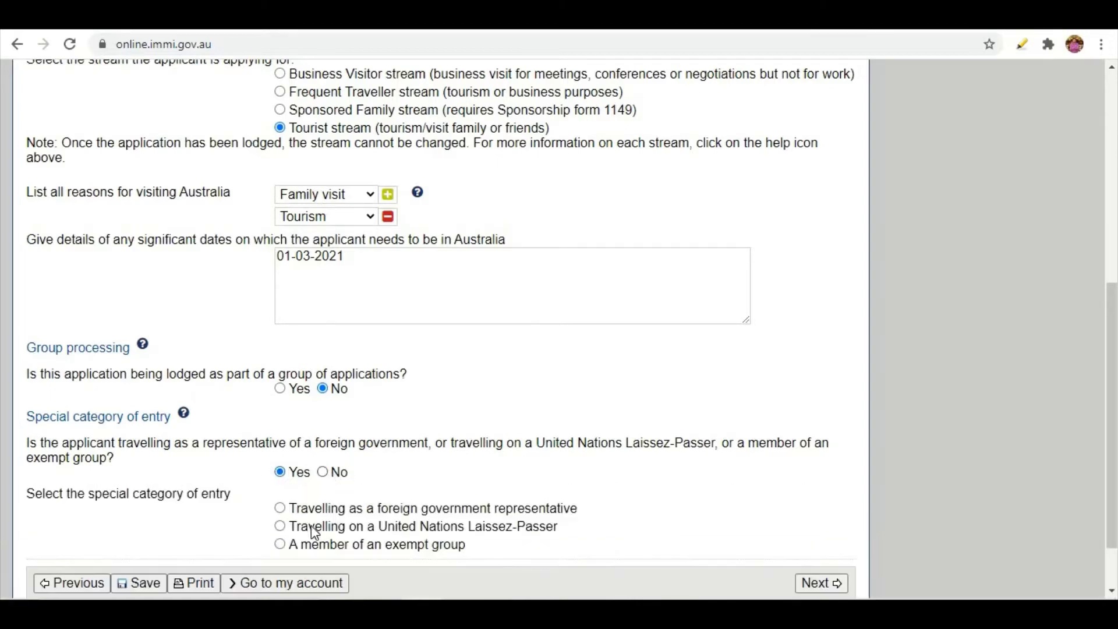
{"action": "scroll", "coordinate": [309, 506], "scroll_direction": "down", "scroll_amount": 2}
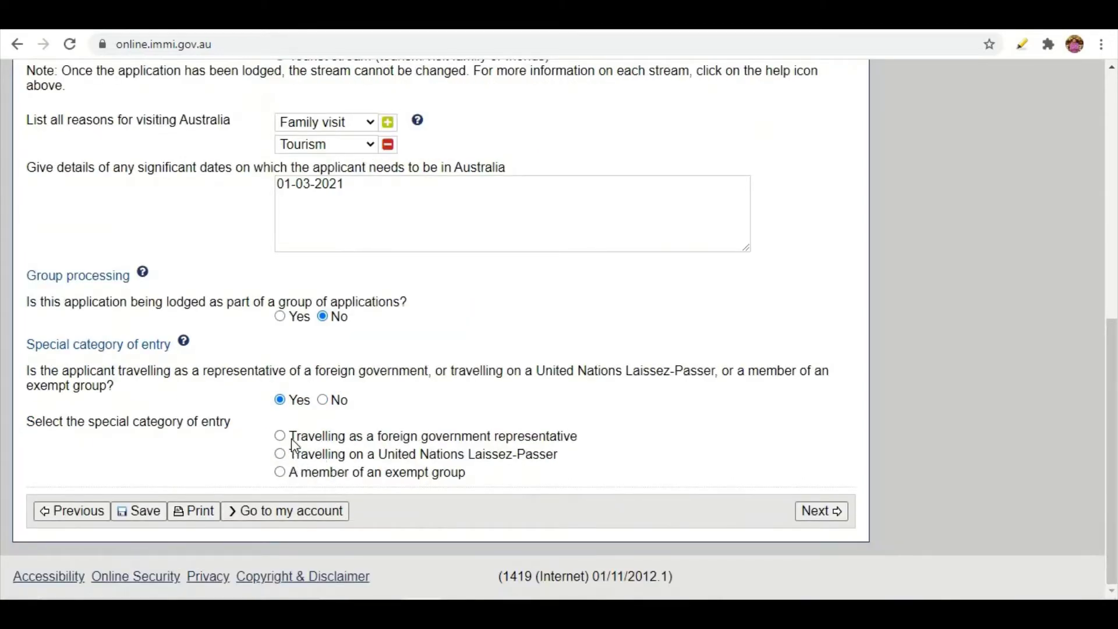
{"action": "left_click", "coordinate": [323, 400]}
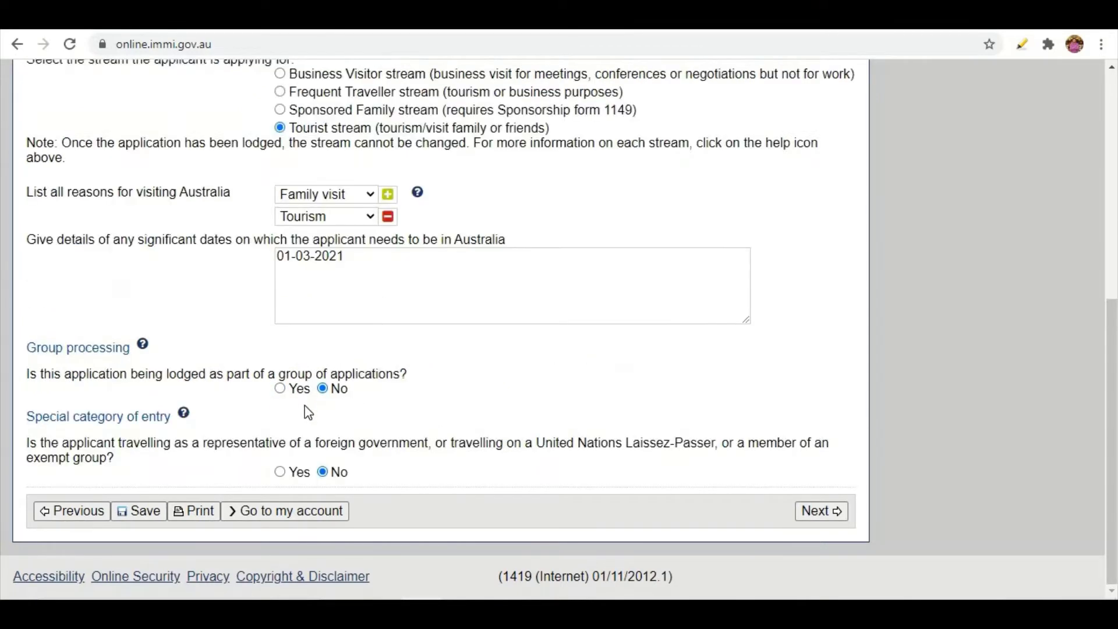
{"action": "left_click", "coordinate": [819, 510]}
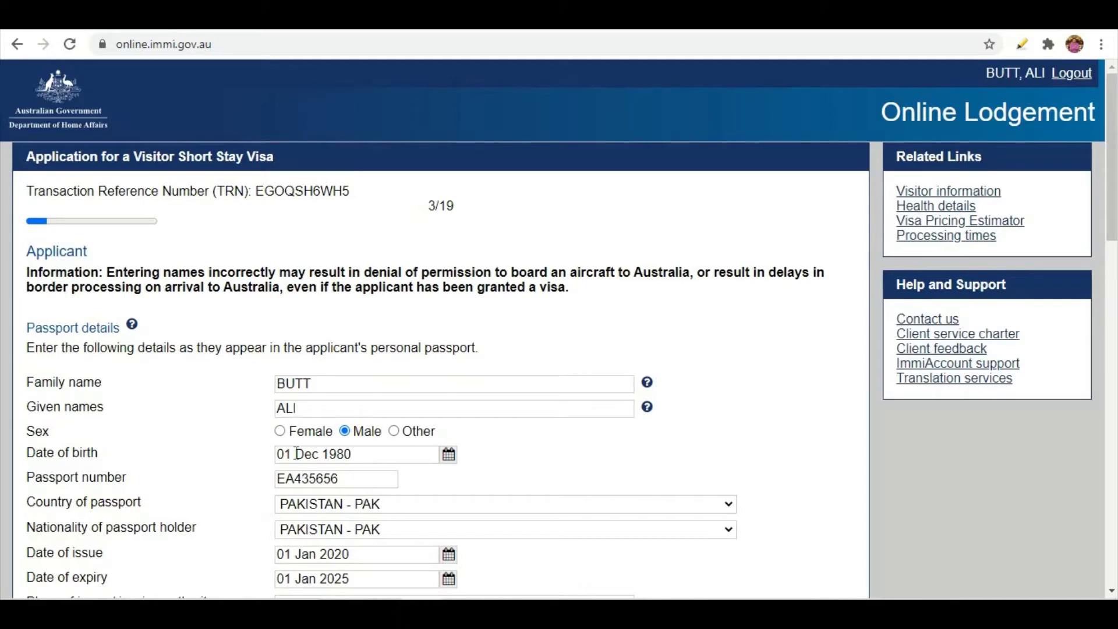
{"action": "left_click", "coordinate": [351, 460]}
{"action": "key", "text": "BackSpace"}
{"action": "key", "text": "BackSpace"}
{"action": "key", "text": "BackSpace"}
{"action": "key", "text": "BackSpace"}
{"action": "key", "text": "BackSpace"}
{"action": "key", "text": "BackSpace"}
{"action": "key", "text": "BackSpace"}
{"action": "key", "text": "BackSpace"}
{"action": "key", "text": "BackSpace"}
{"action": "key", "text": "BackSpace"}
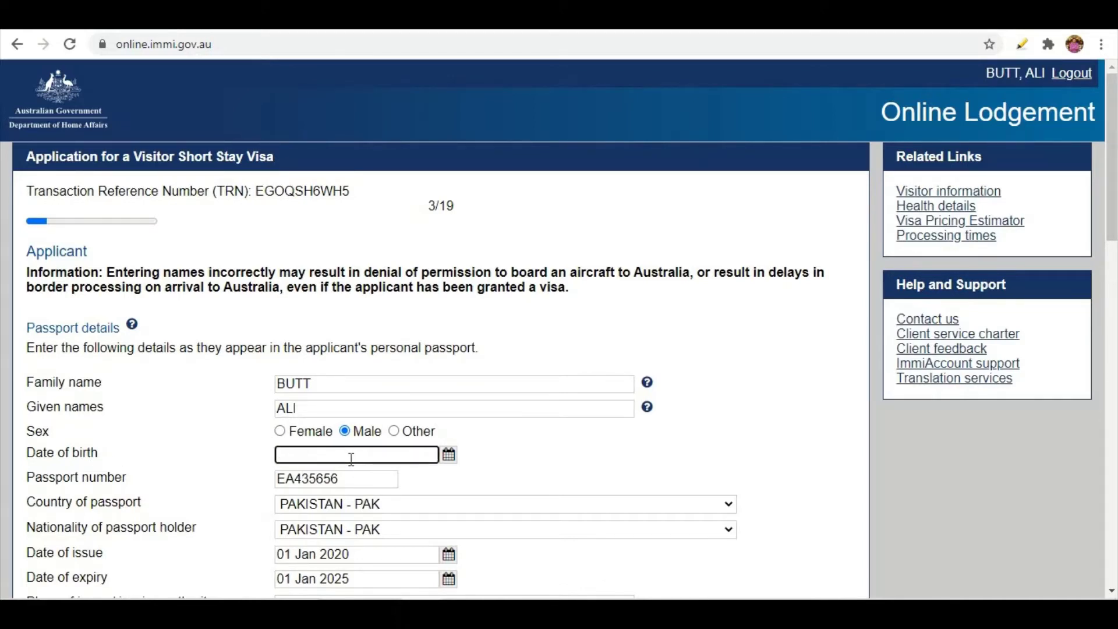
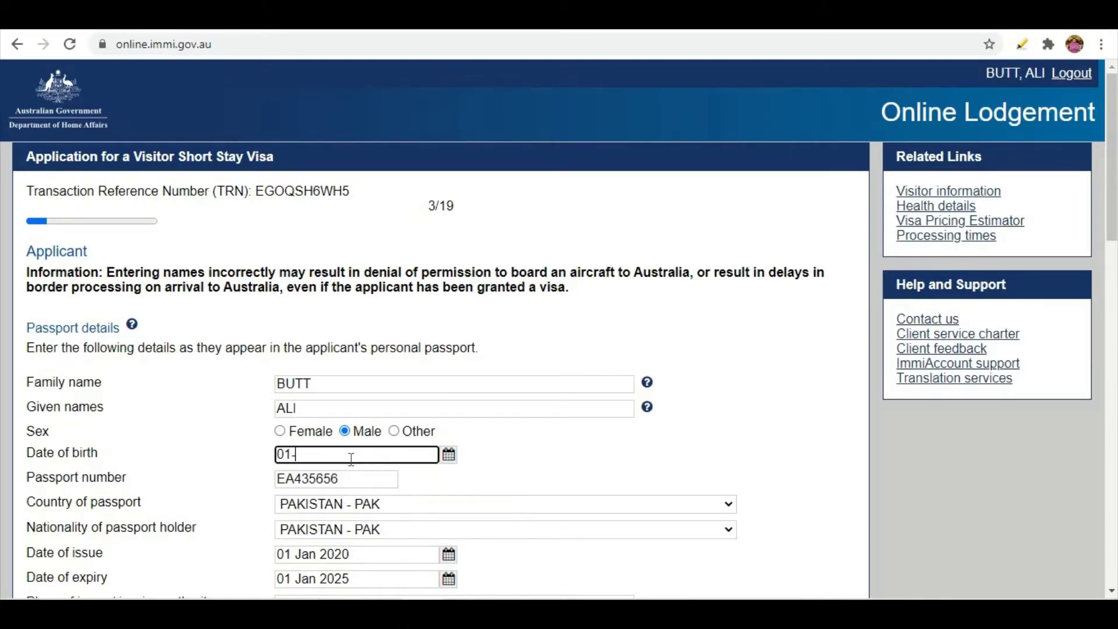
{"action": "key", "text": "BackSpace"}
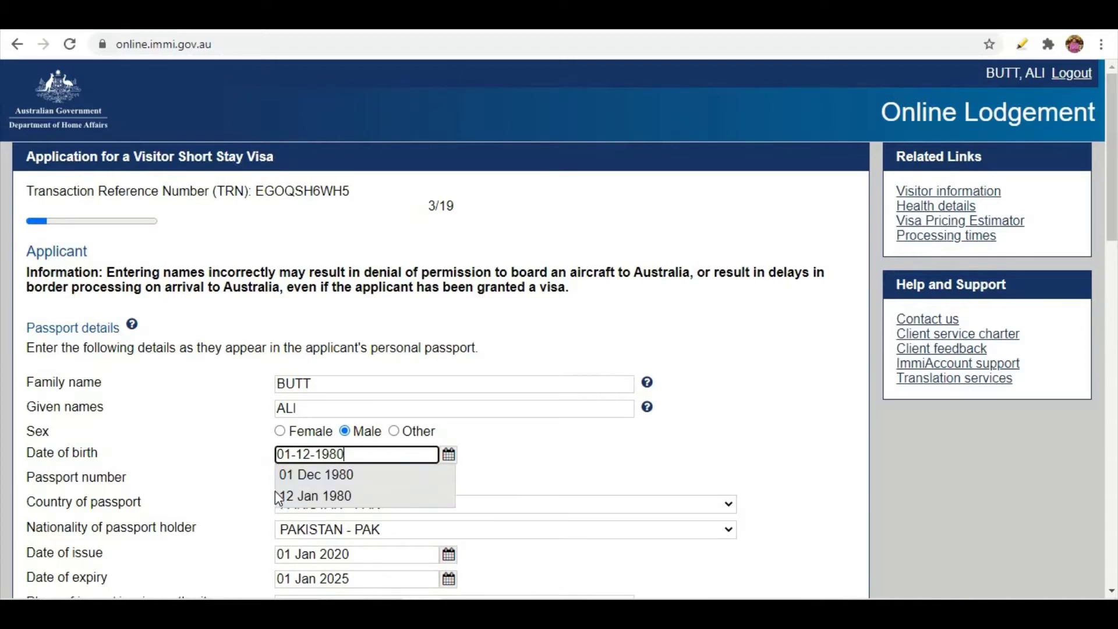
{"action": "left_click", "coordinate": [316, 482]}
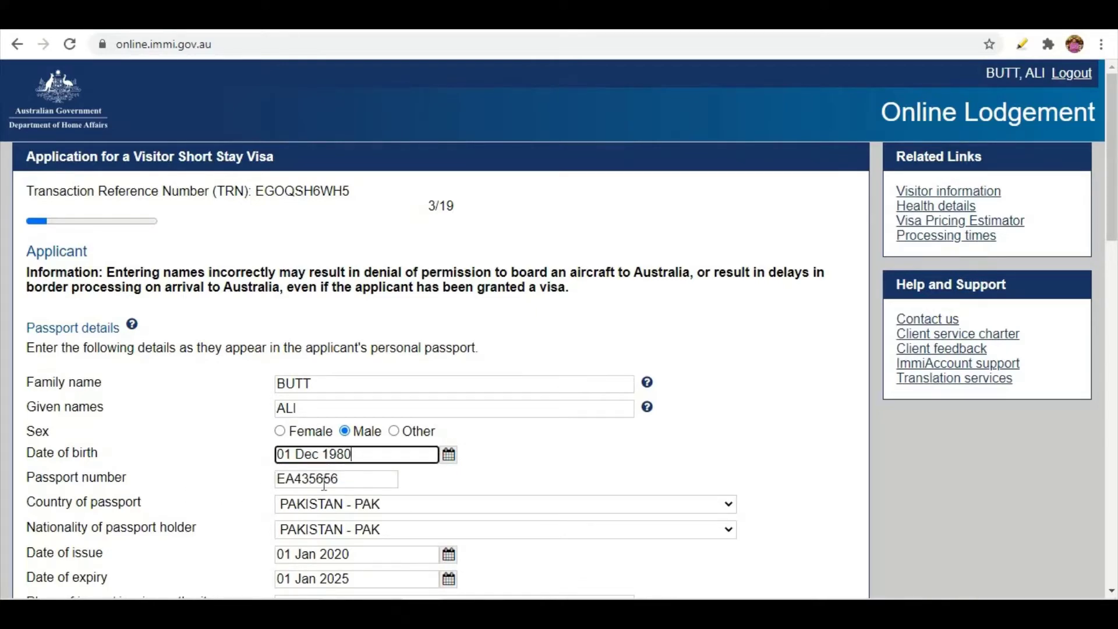
{"action": "scroll", "coordinate": [324, 483], "scroll_direction": "down", "scroll_amount": 1}
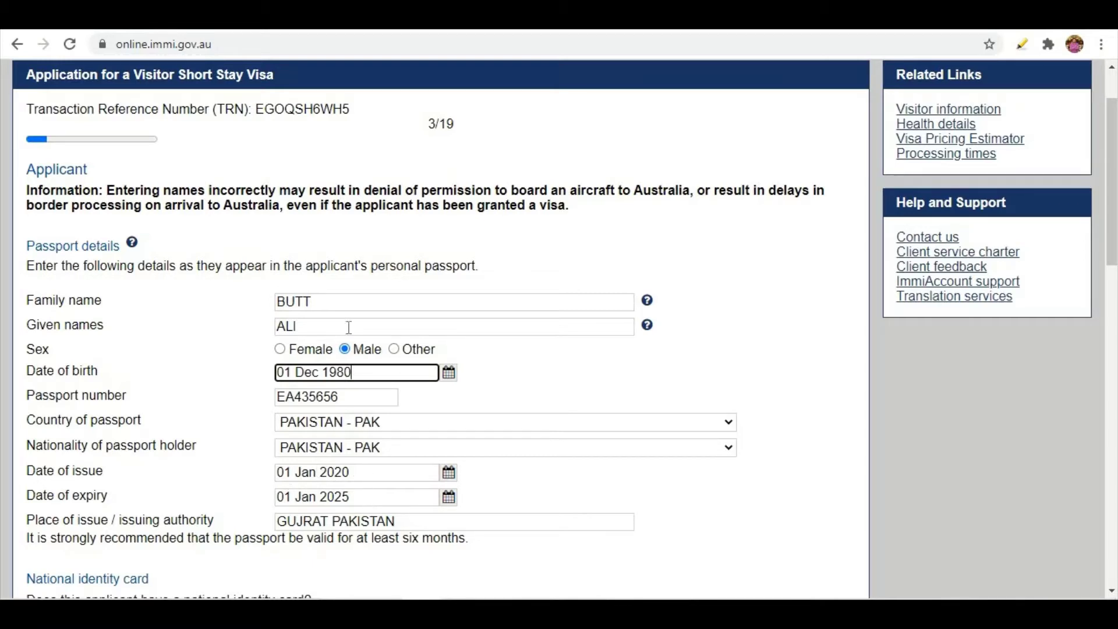
{"action": "scroll", "coordinate": [312, 391], "scroll_direction": "down", "scroll_amount": 3}
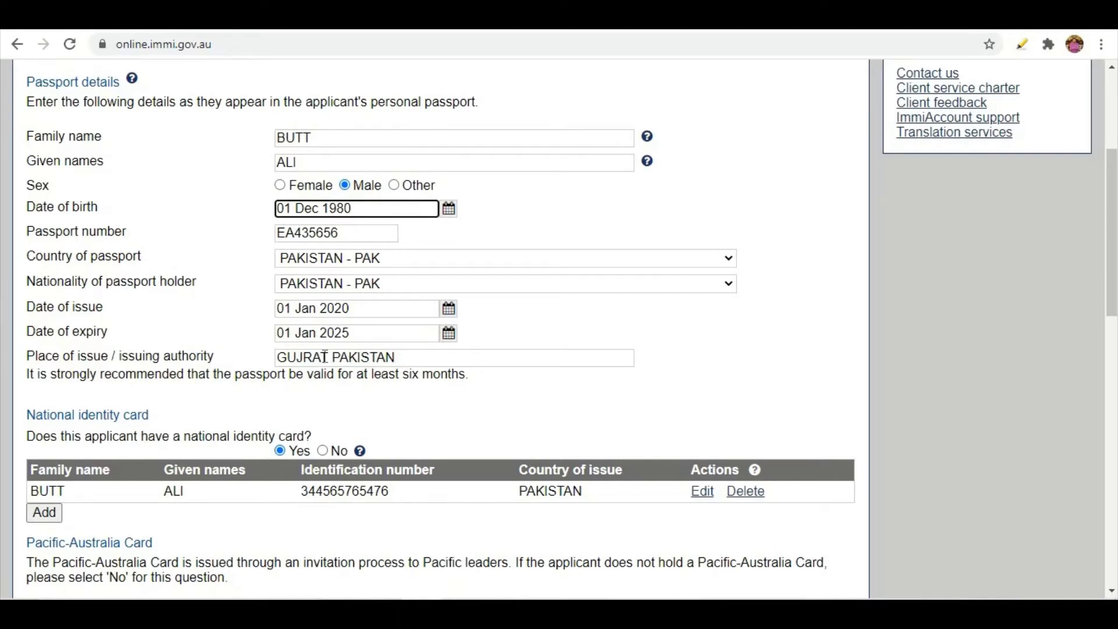
{"action": "scroll", "coordinate": [212, 387], "scroll_direction": "down", "scroll_amount": 1}
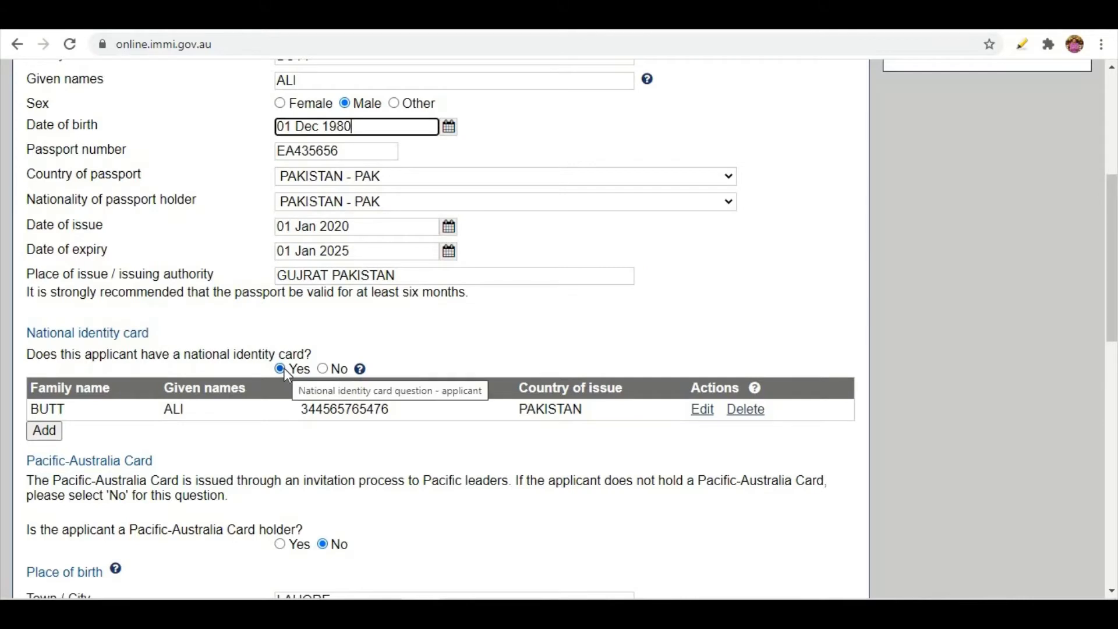
{"action": "left_click", "coordinate": [323, 371]}
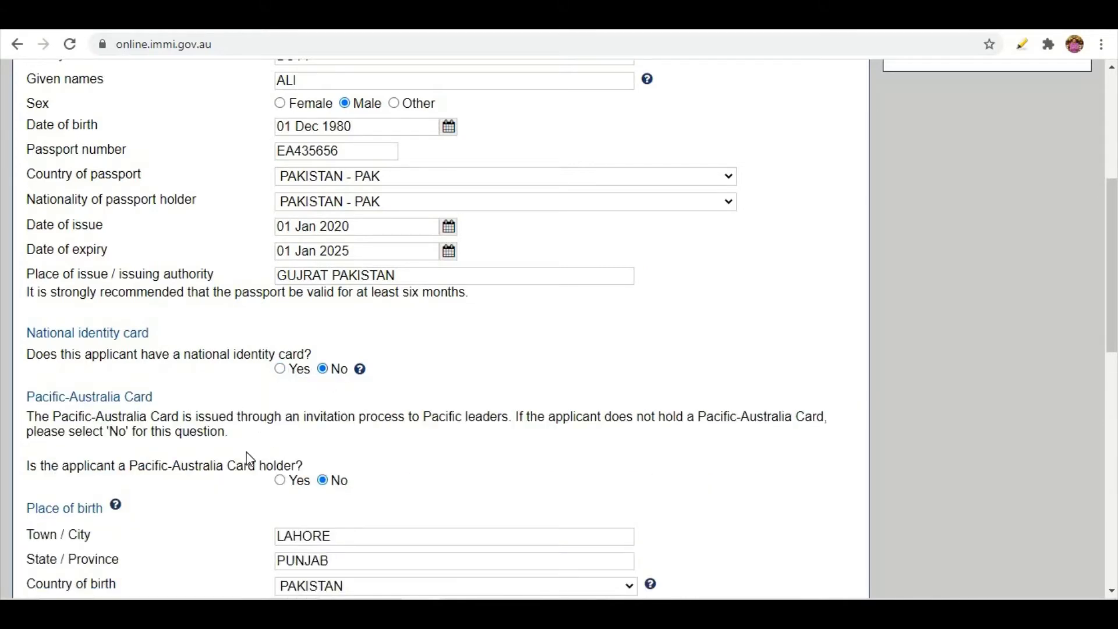
{"action": "left_click", "coordinate": [280, 370]}
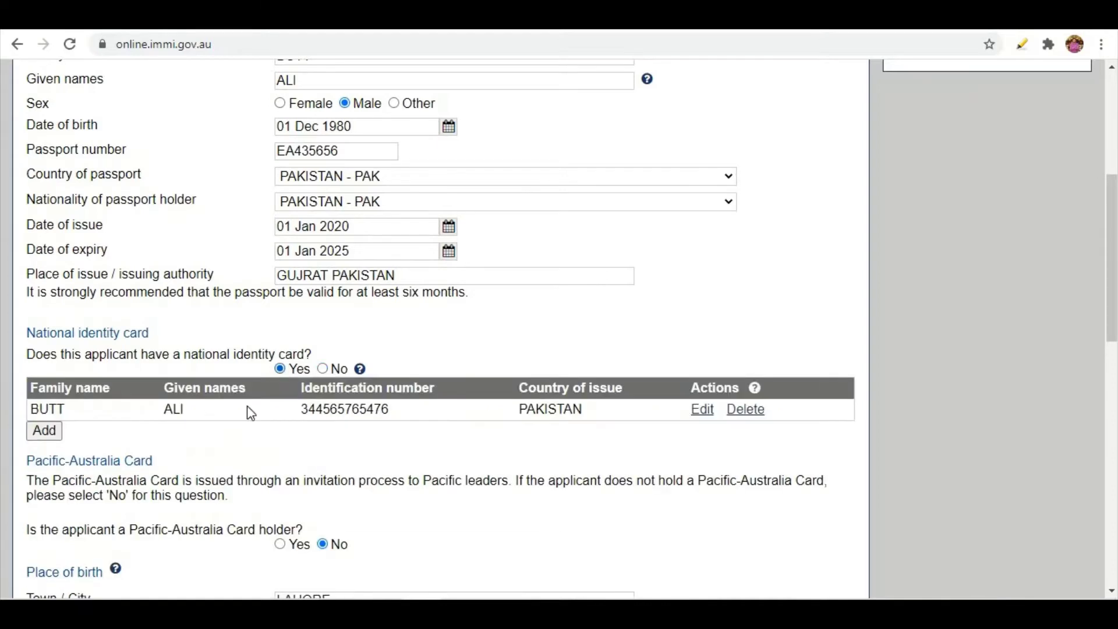
{"action": "left_click", "coordinate": [45, 431]}
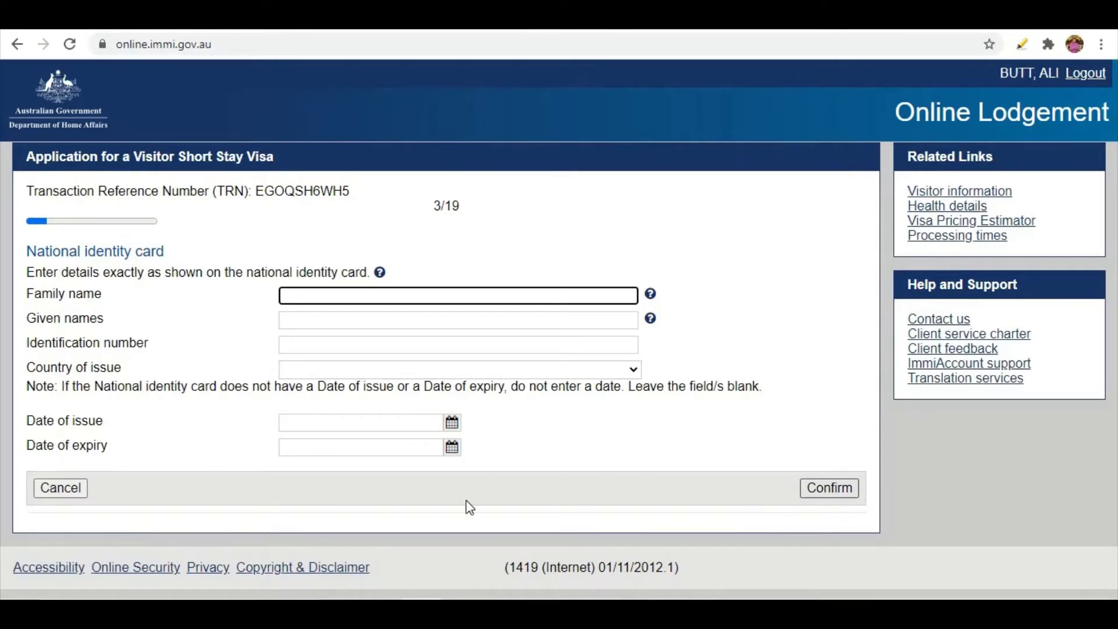
{"action": "left_click", "coordinate": [62, 487]}
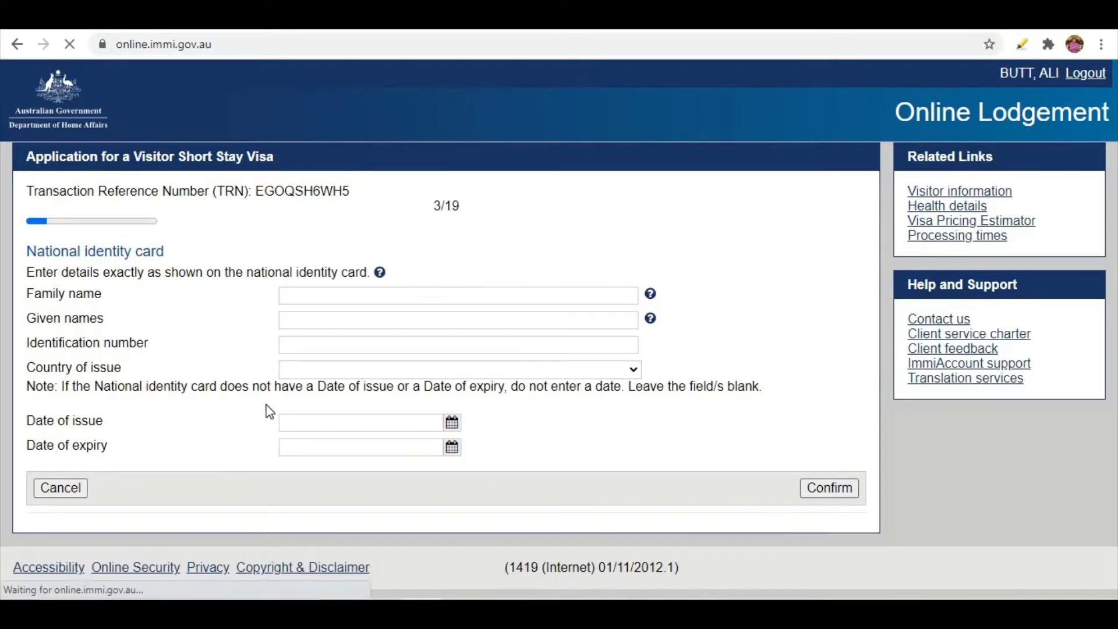
{"action": "scroll", "coordinate": [313, 401], "scroll_direction": "down", "scroll_amount": 5}
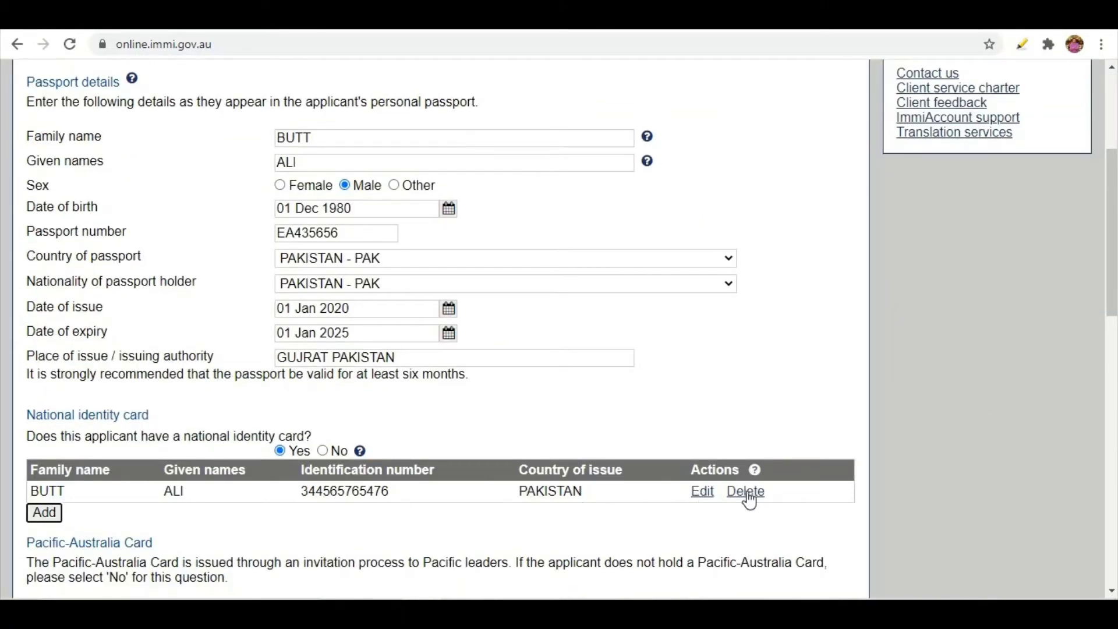
{"action": "scroll", "coordinate": [218, 442], "scroll_direction": "down", "scroll_amount": 4}
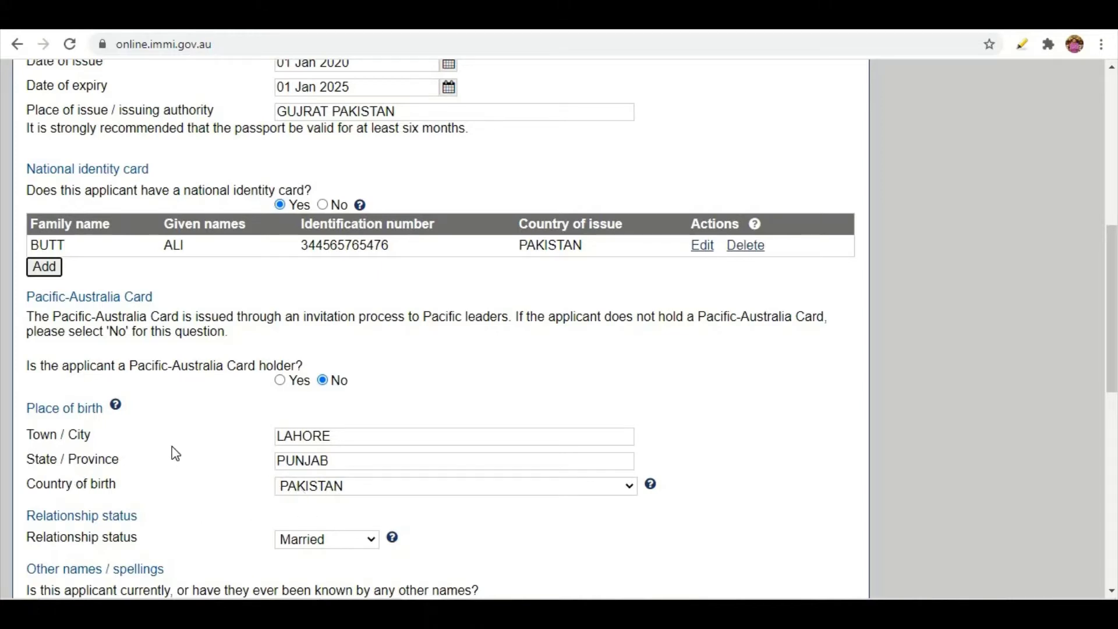
Keep the relationship status as Married and answer No to other names.
{"action": "scroll", "coordinate": [172, 452], "scroll_direction": "down", "scroll_amount": 3}
{"action": "left_click", "coordinate": [319, 378]}
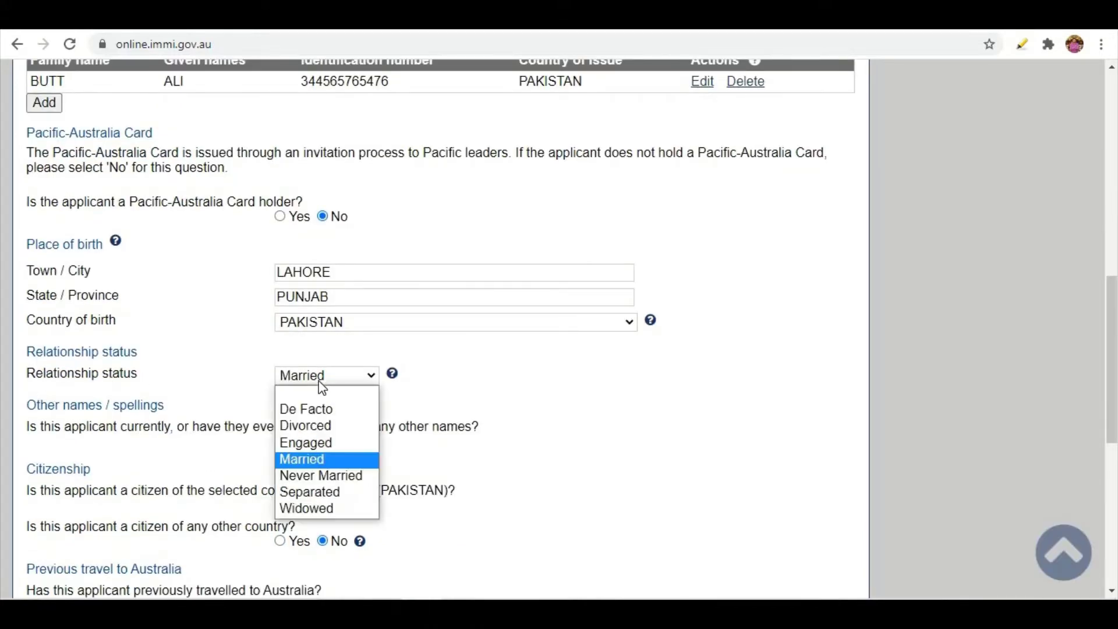
{"action": "left_click", "coordinate": [313, 455]}
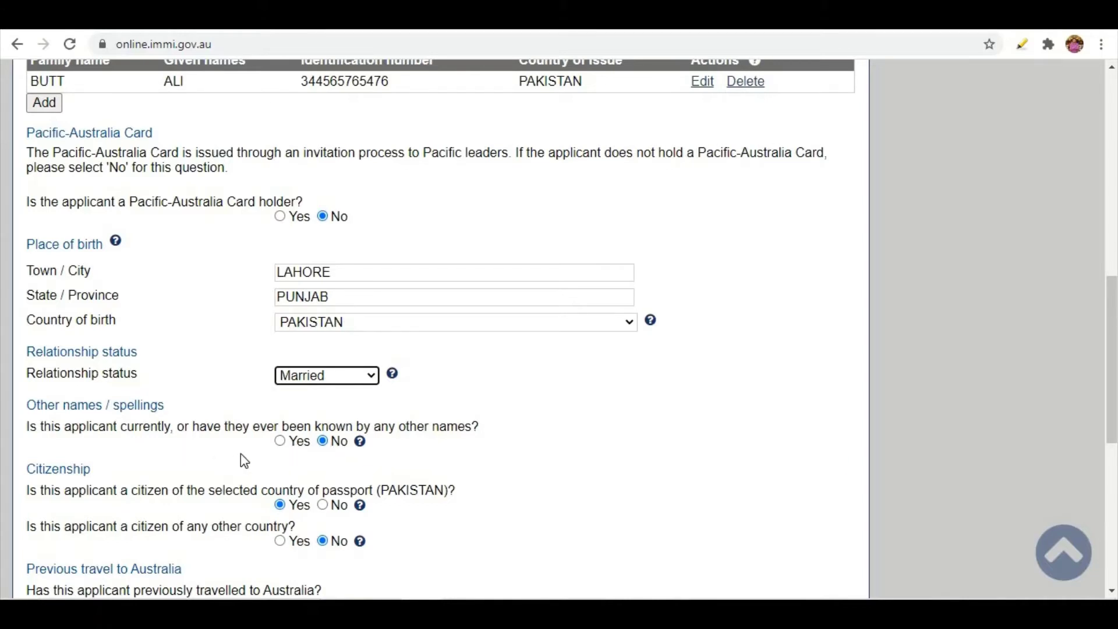
{"action": "left_click", "coordinate": [282, 441]}
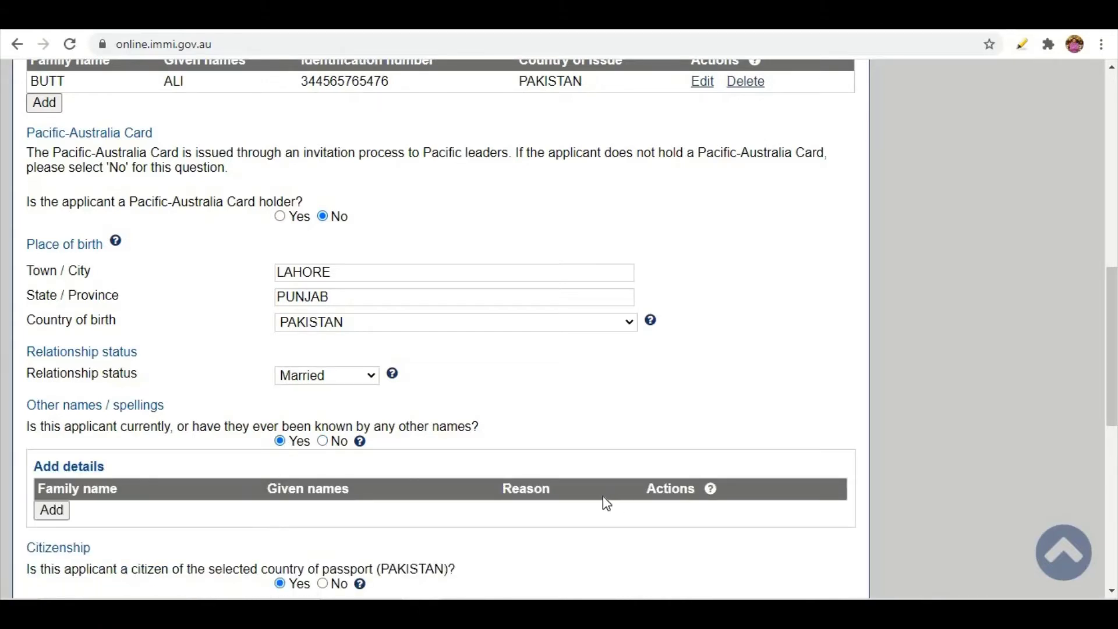
{"action": "left_click", "coordinate": [323, 442]}
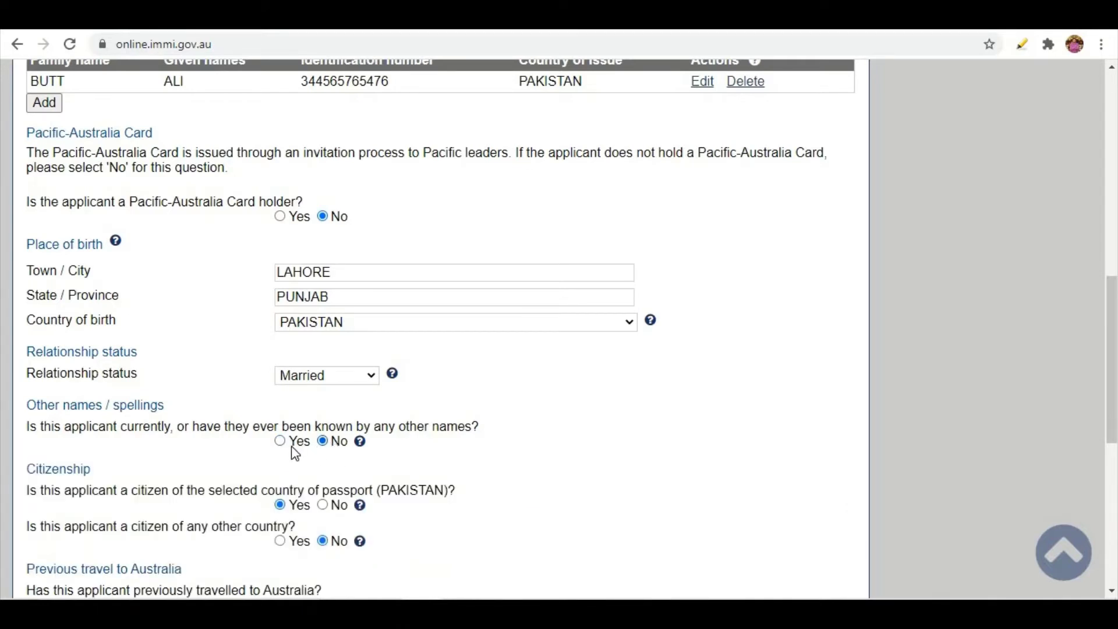
{"action": "scroll", "coordinate": [319, 445], "scroll_direction": "down", "scroll_amount": 2}
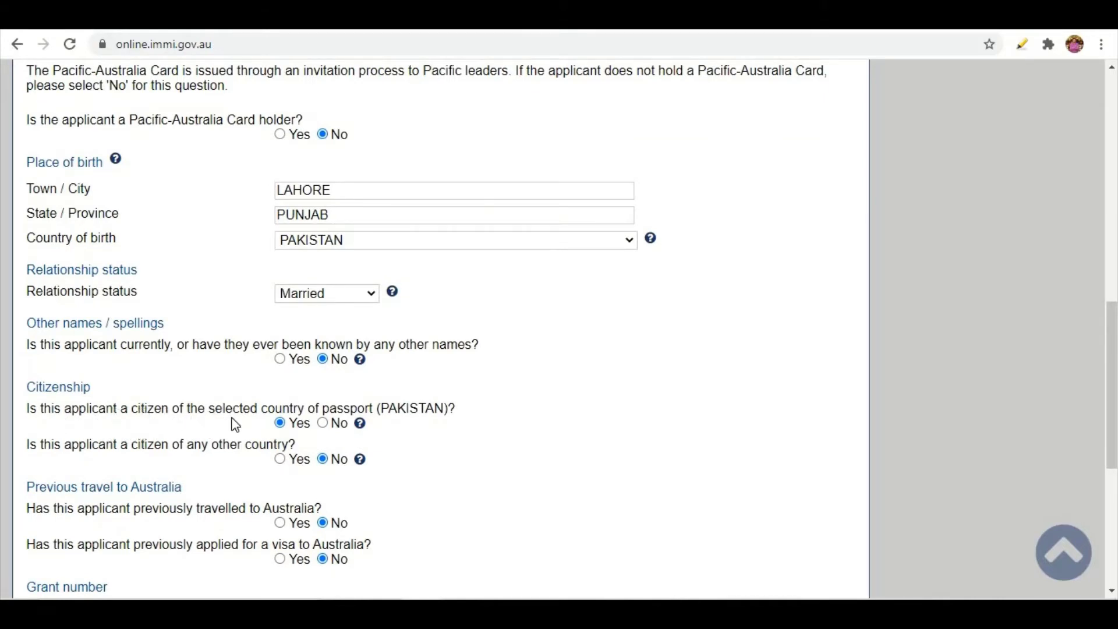
Confirm Pakistan citizenship, answer No to other citizenship and previous travel, and Yes to prior visa applications.
{"action": "left_click", "coordinate": [281, 423]}
{"action": "left_click", "coordinate": [280, 460]}
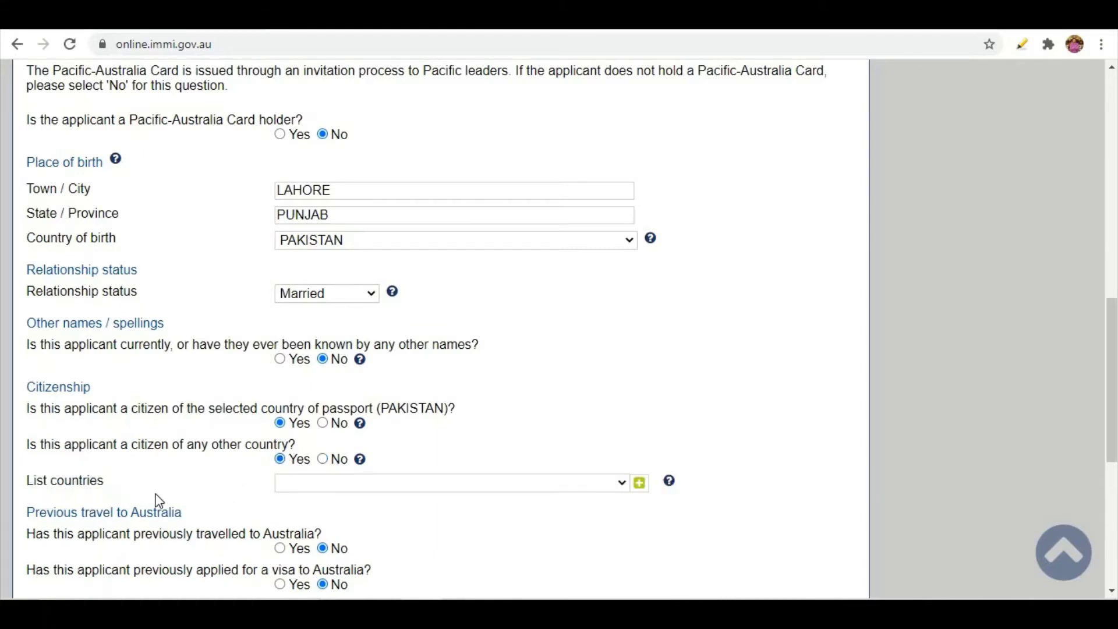
{"action": "left_click", "coordinate": [323, 460]}
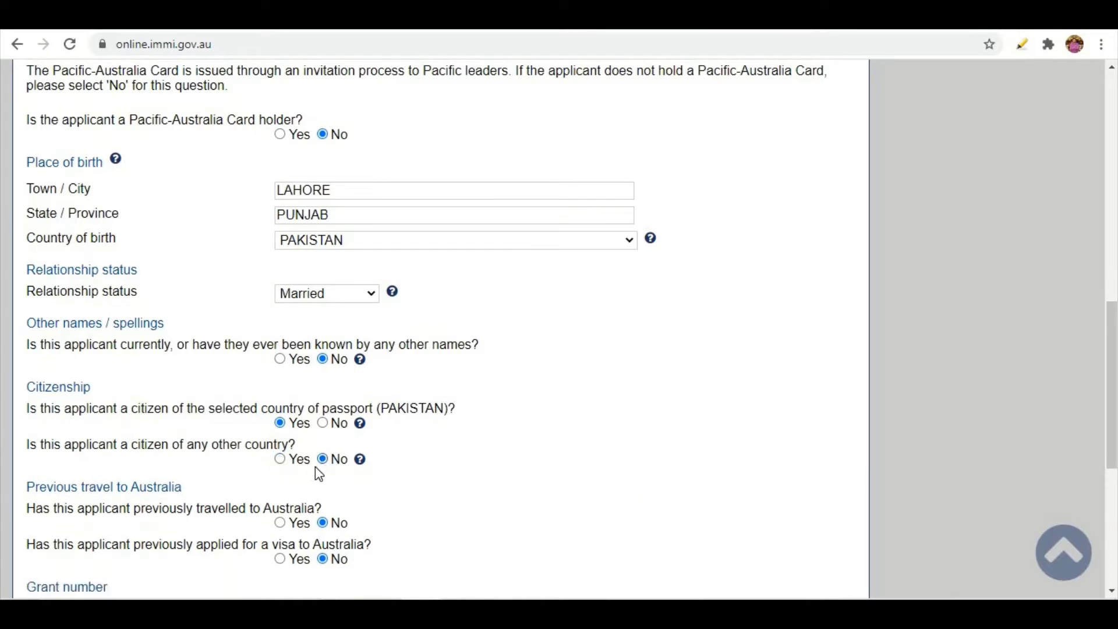
{"action": "scroll", "coordinate": [319, 473], "scroll_direction": "down", "scroll_amount": 1}
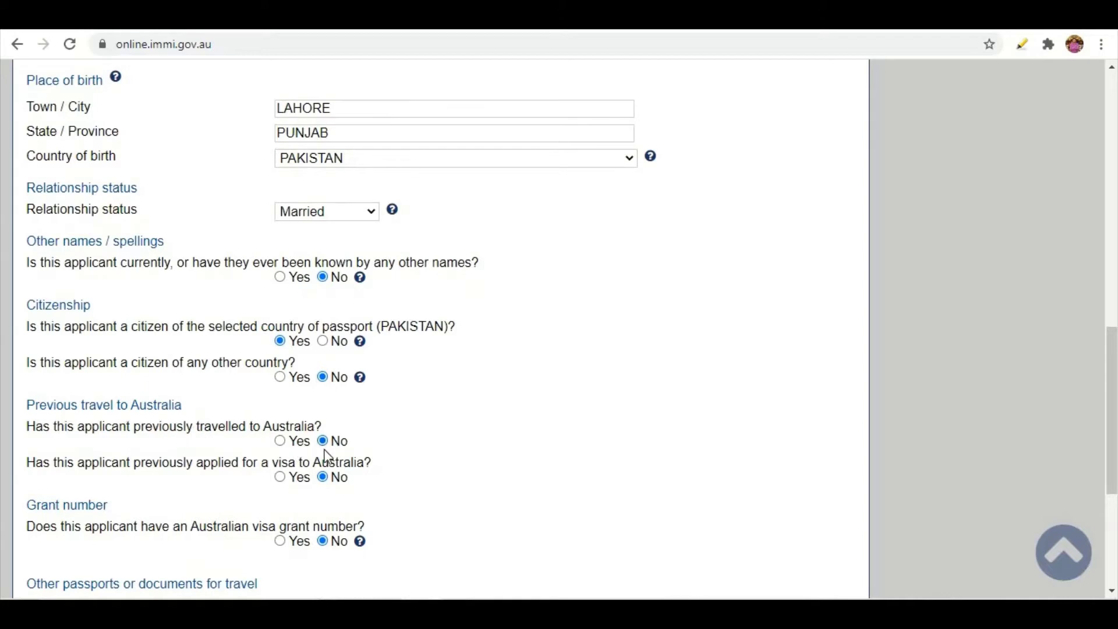
{"action": "left_click", "coordinate": [280, 441]}
{"action": "left_click", "coordinate": [323, 440]}
{"action": "left_click", "coordinate": [280, 477]}
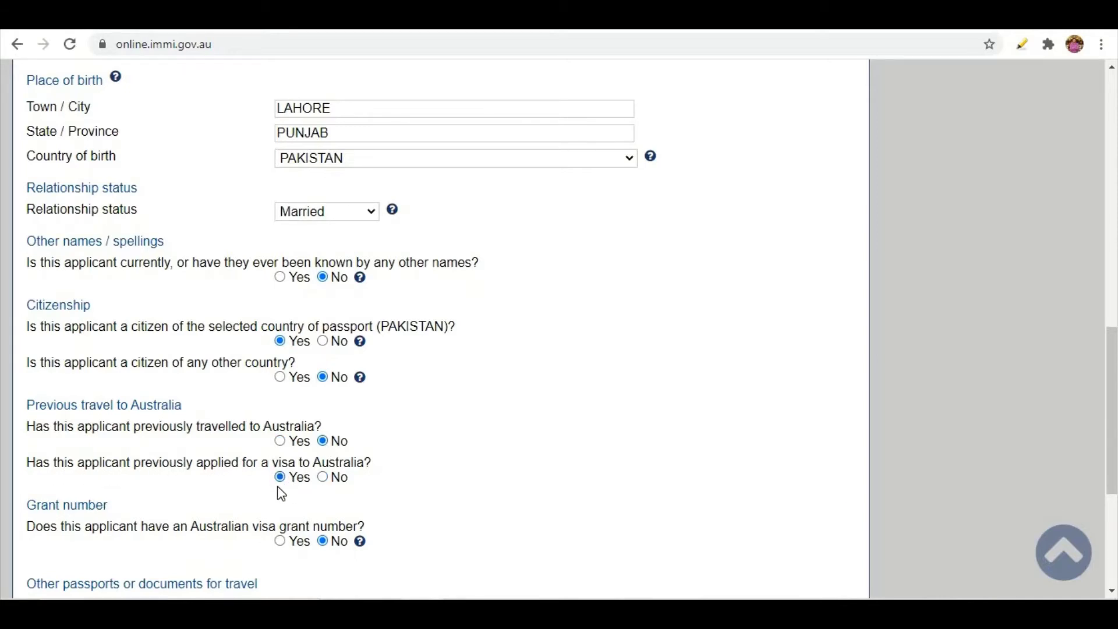
Answer No to previous Australian visa applications and to having a visa grant number.
{"action": "left_click", "coordinate": [323, 479]}
{"action": "scroll", "coordinate": [213, 457], "scroll_direction": "down", "scroll_amount": 3}
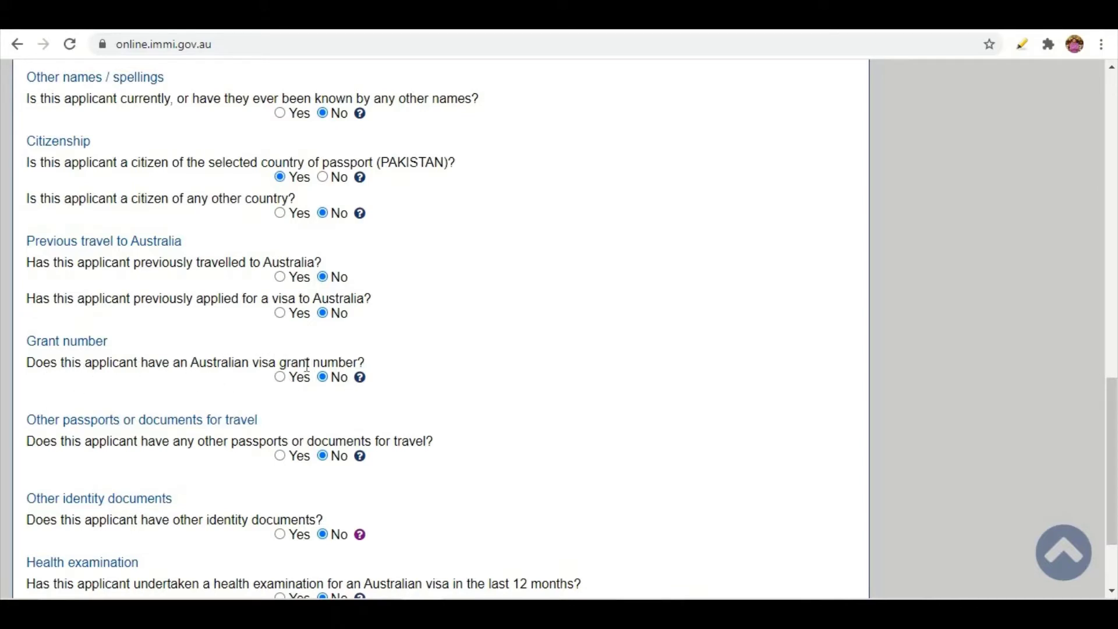
{"action": "left_click", "coordinate": [280, 377]}
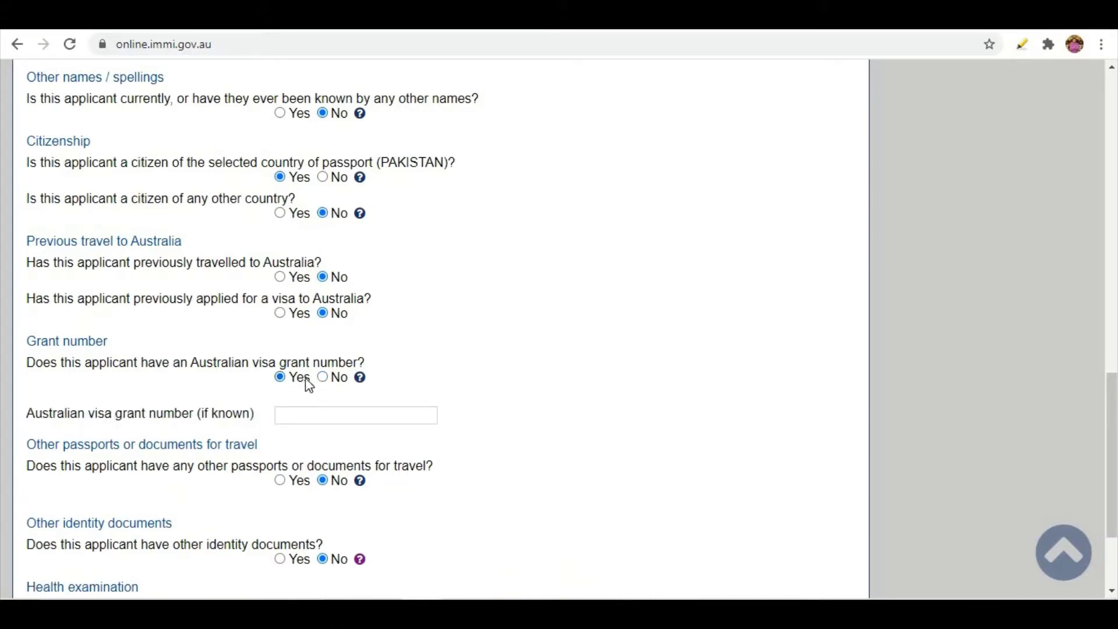
{"action": "left_click", "coordinate": [288, 417]}
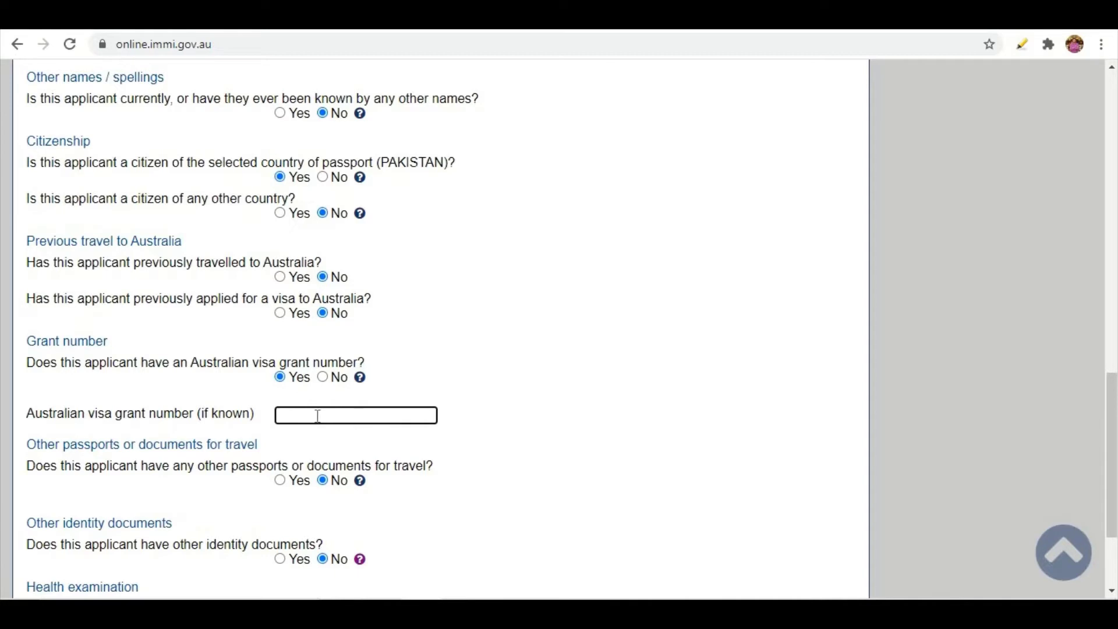
{"action": "left_click", "coordinate": [323, 378]}
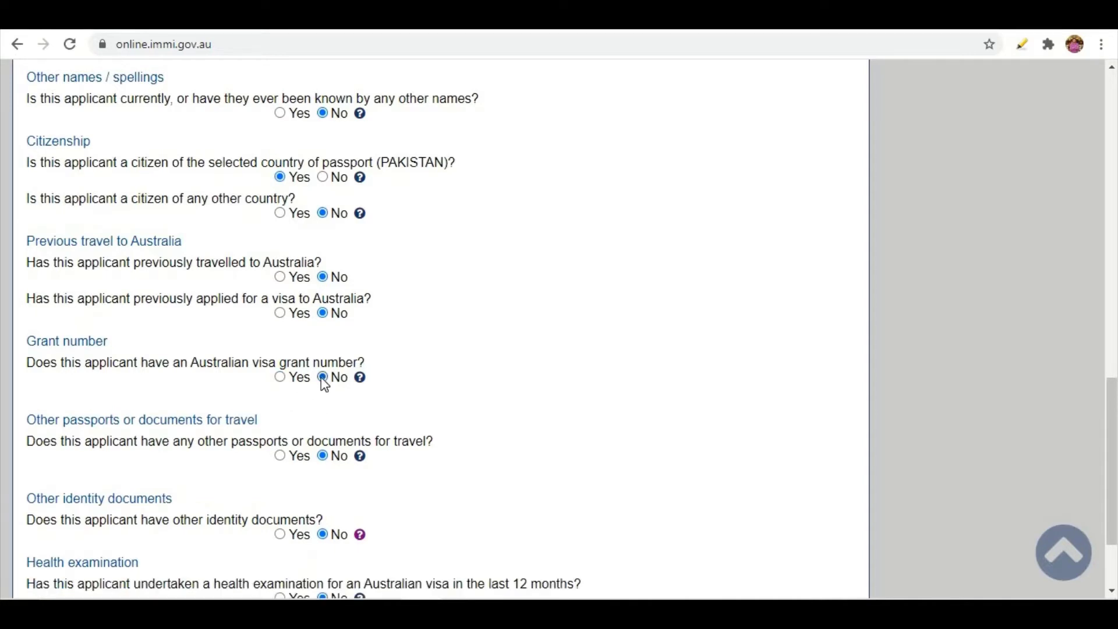
{"action": "scroll", "coordinate": [200, 378], "scroll_direction": "down", "scroll_amount": 3}
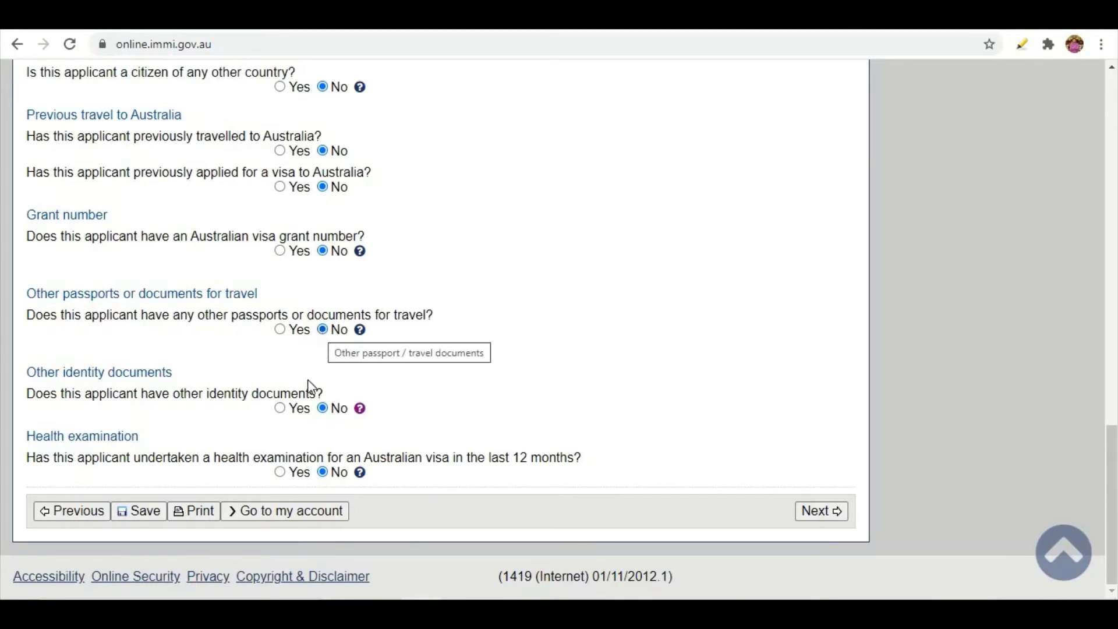
Answer No to other passports, other identity documents and a recent health examination, then continue.
{"action": "left_click", "coordinate": [280, 330]}
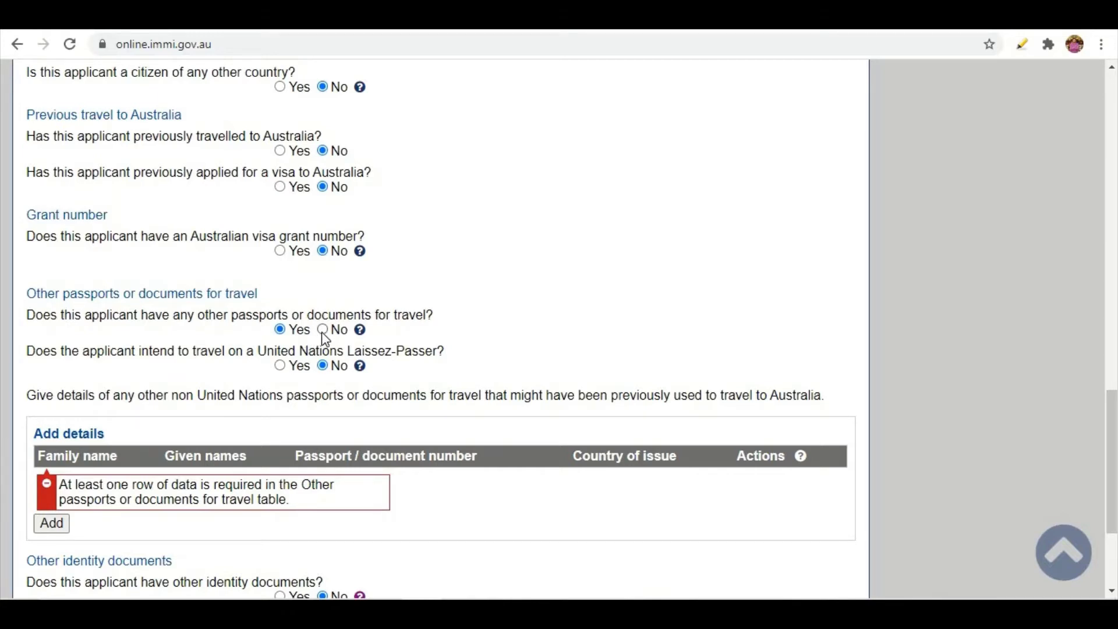
{"action": "left_click", "coordinate": [322, 330]}
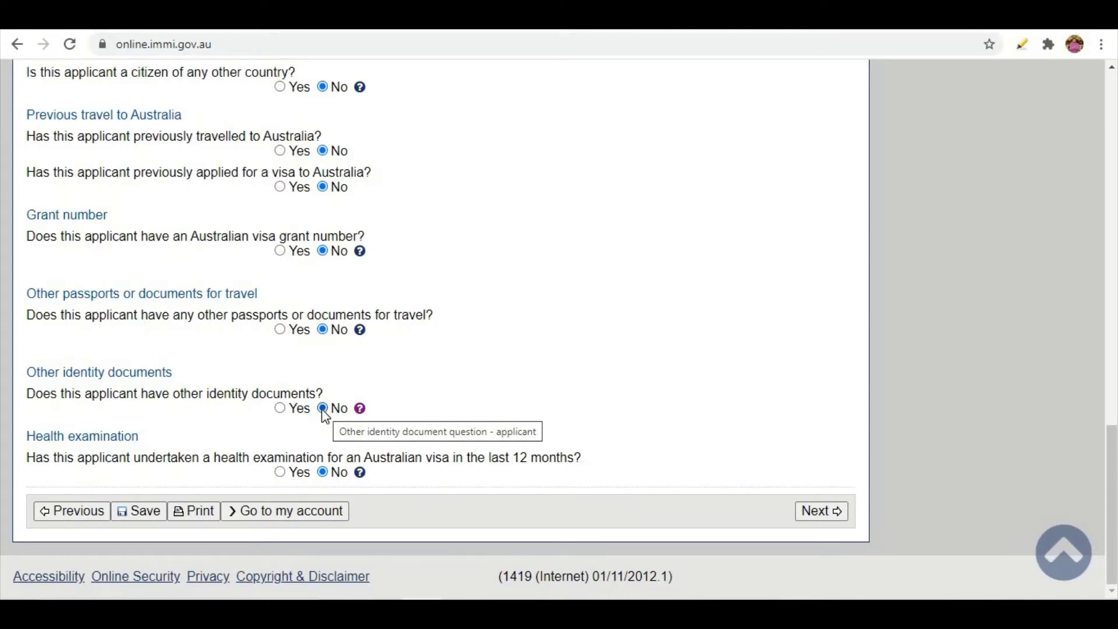
{"action": "left_click", "coordinate": [280, 408]}
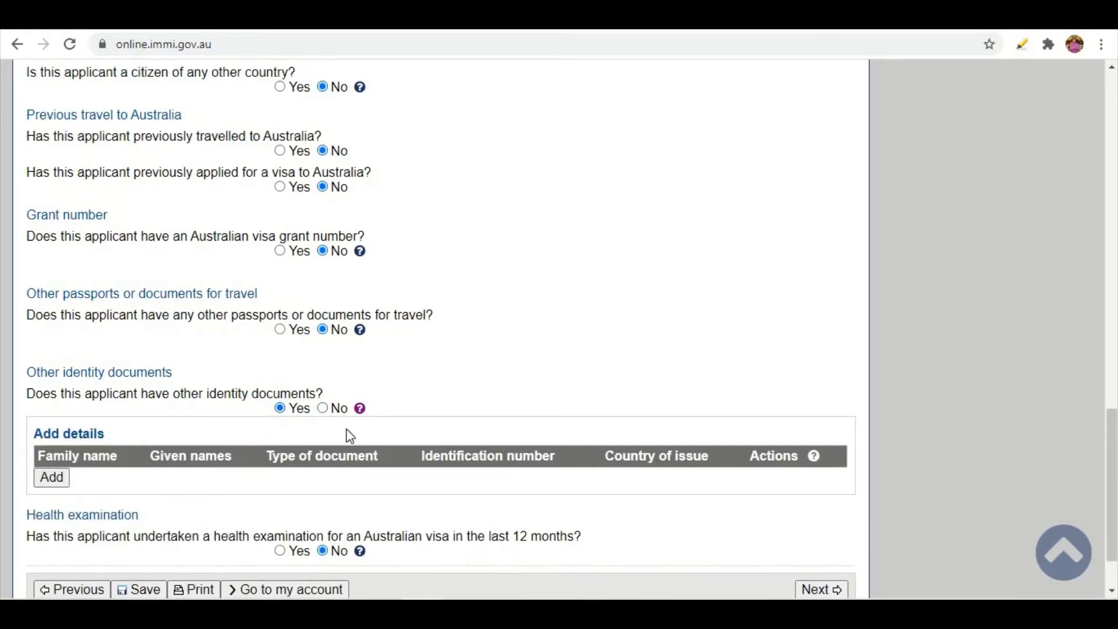
{"action": "left_click", "coordinate": [323, 409]}
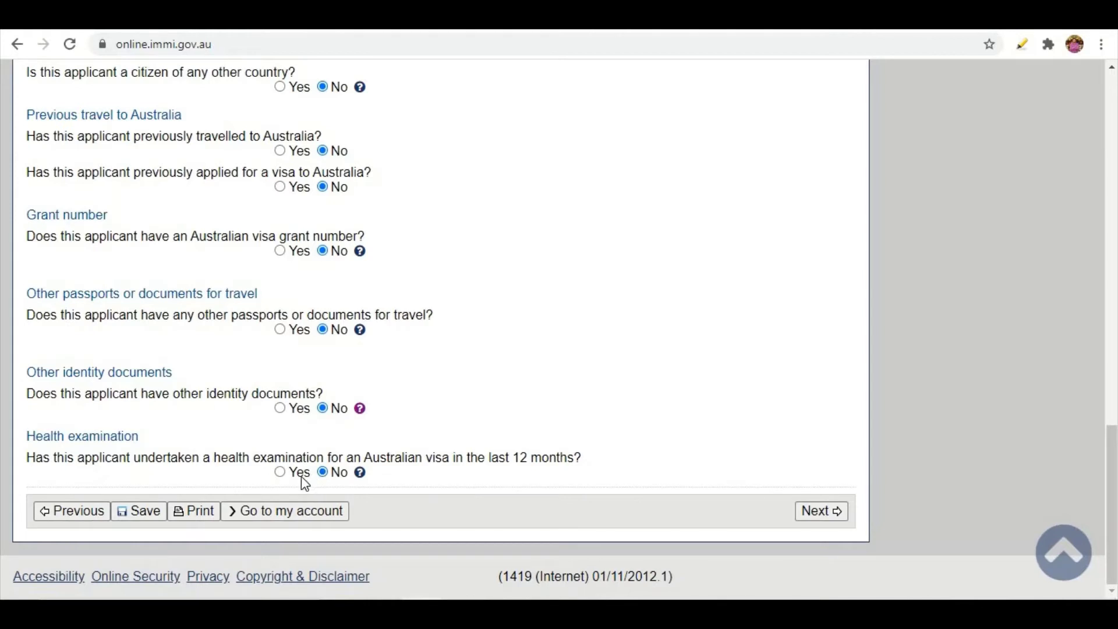
{"action": "left_click", "coordinate": [280, 472]}
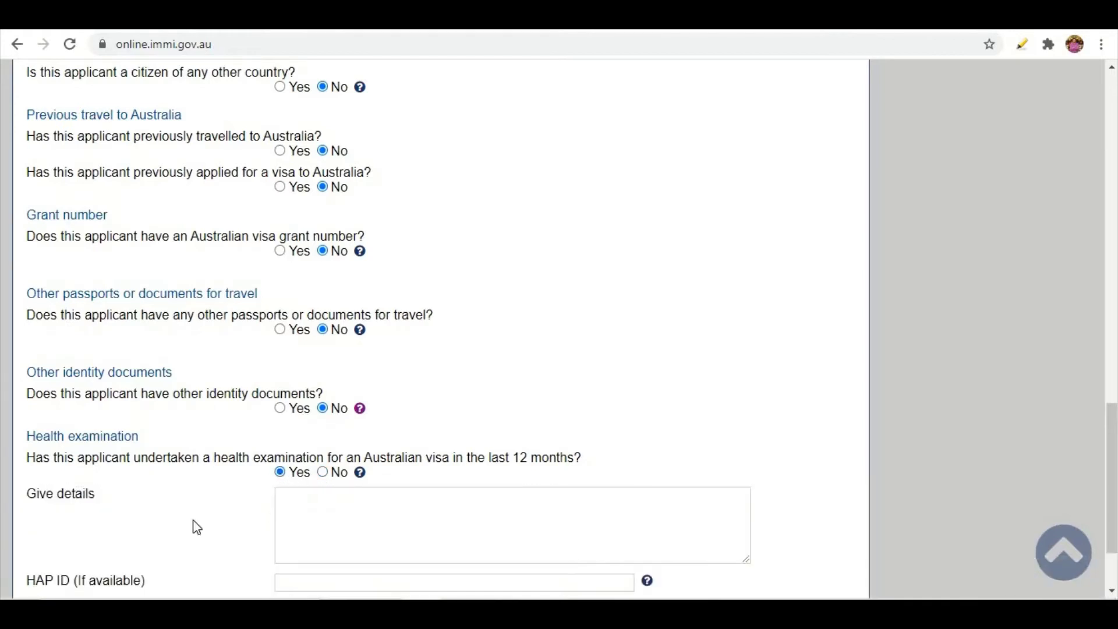
{"action": "scroll", "coordinate": [278, 406], "scroll_direction": "down", "scroll_amount": 2}
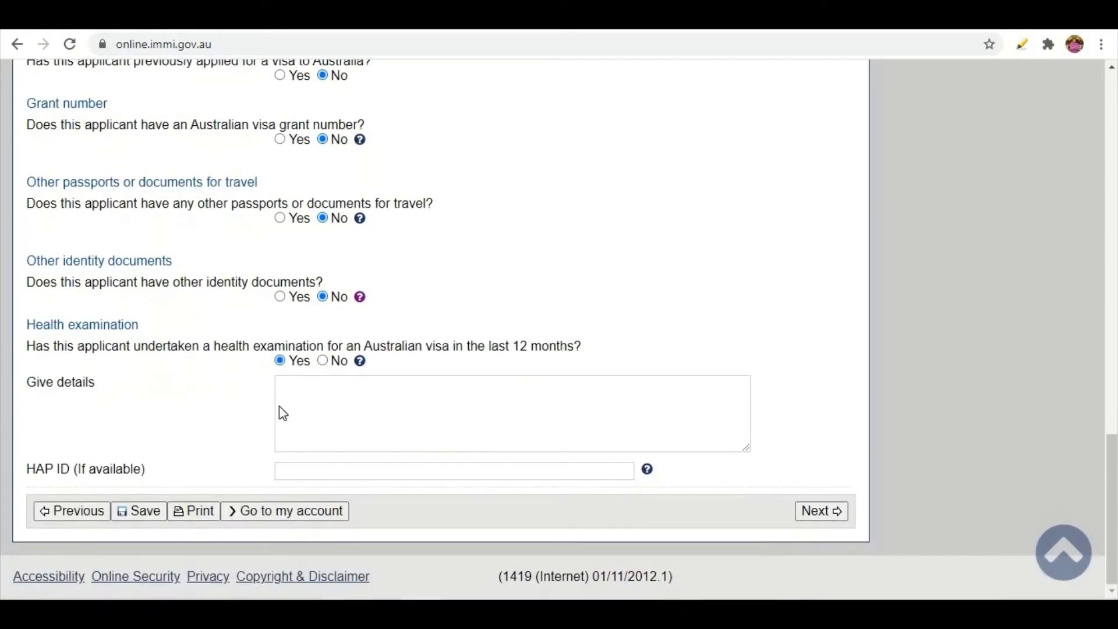
{"action": "left_click", "coordinate": [323, 362]}
{"action": "left_click", "coordinate": [820, 510]}
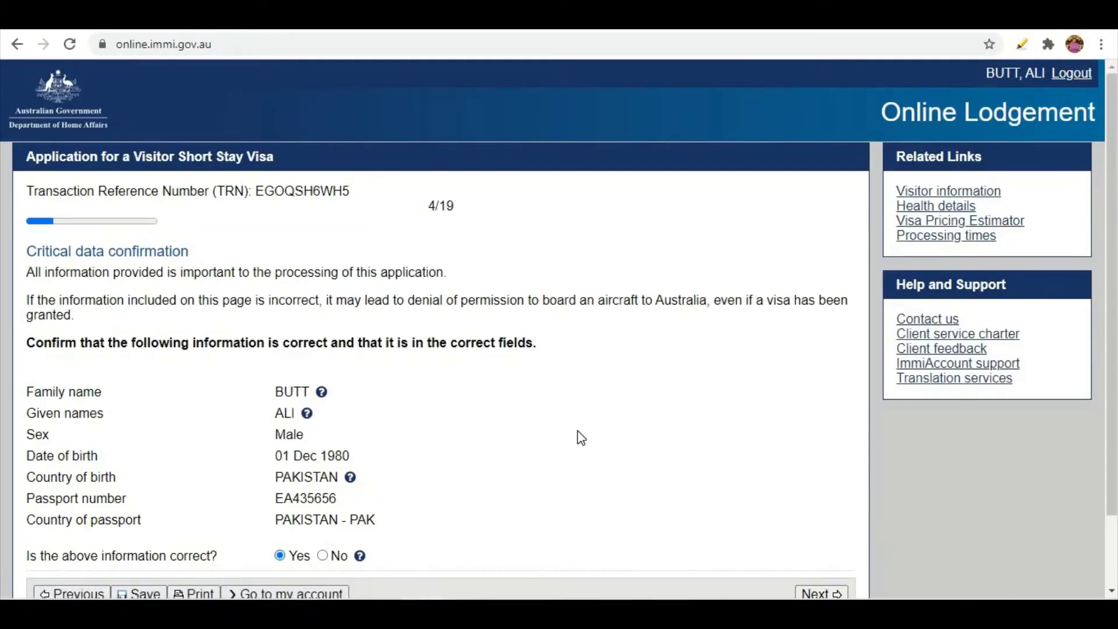
{"action": "scroll", "coordinate": [581, 437], "scroll_direction": "down", "scroll_amount": 3}
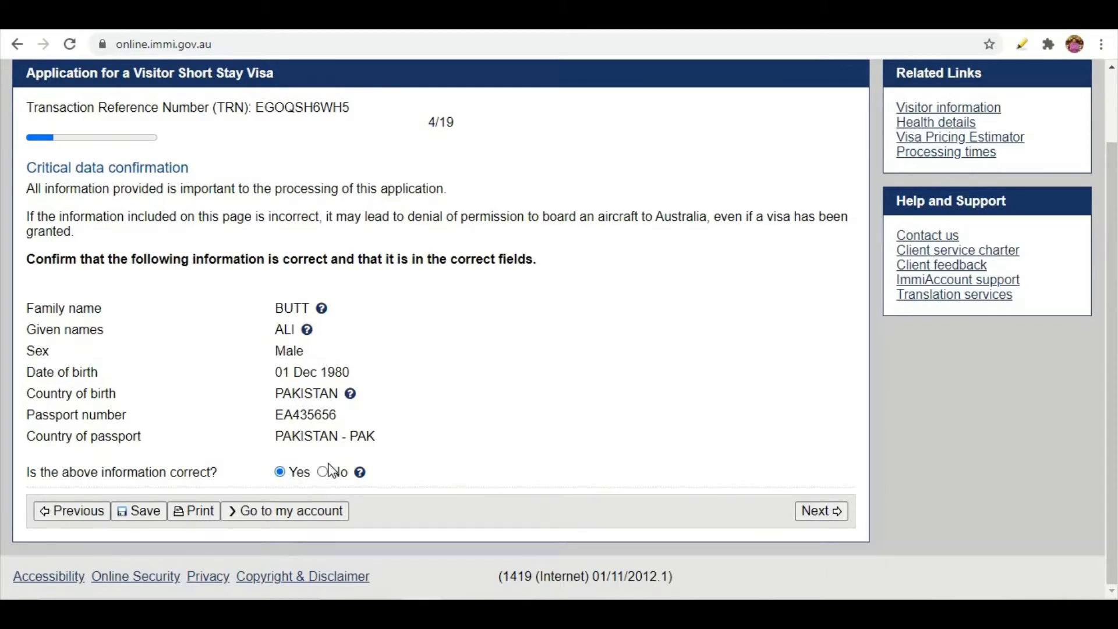
Confirm the critical data is correct and proceed to Travelling companions.
{"action": "left_click", "coordinate": [813, 518]}
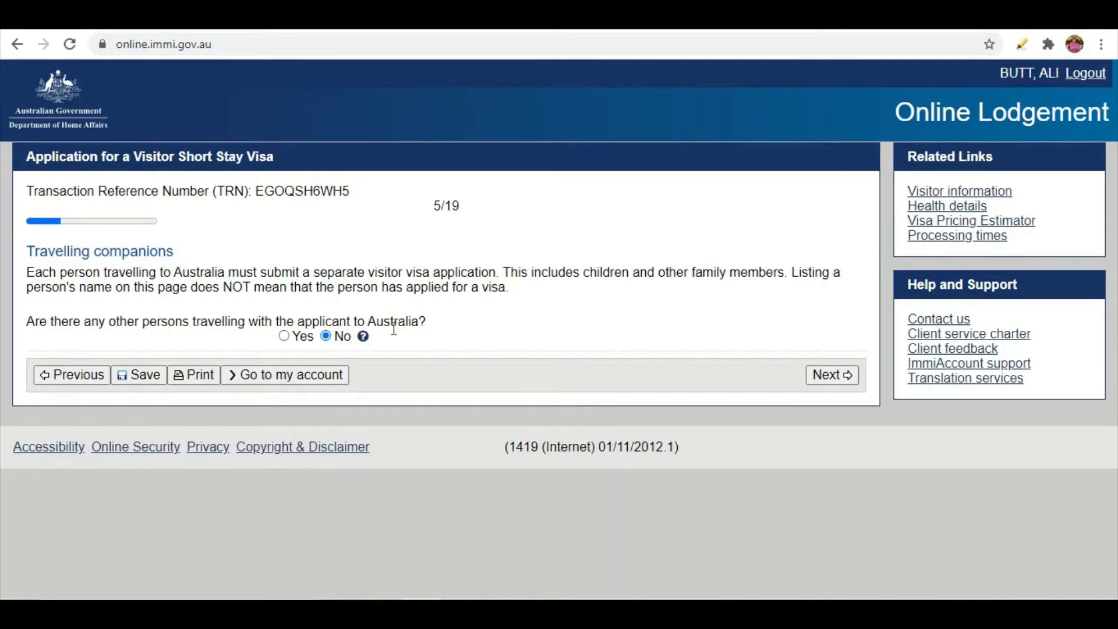
Abandon a companion entry, answer No to travelling companions, and continue to Contact details.
{"action": "left_click", "coordinate": [283, 336]}
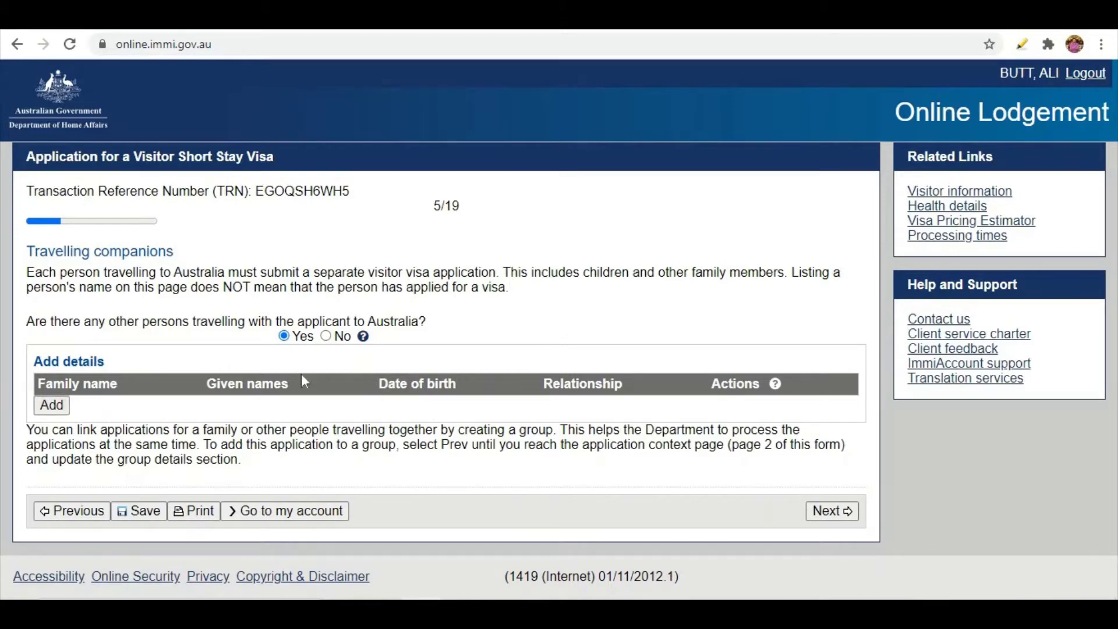
{"action": "left_click", "coordinate": [52, 405]}
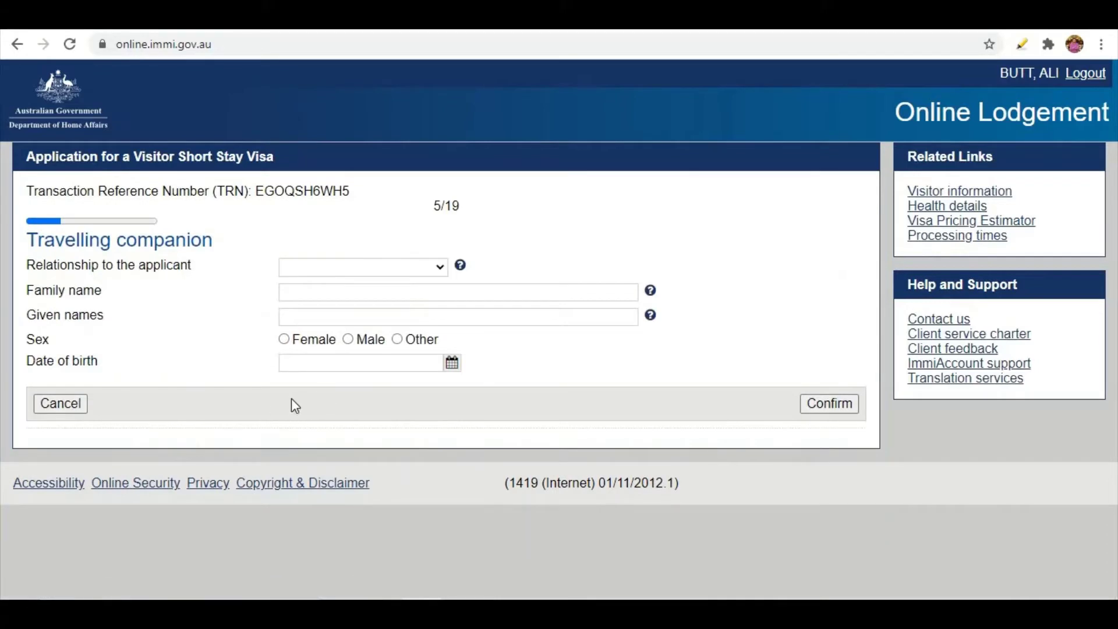
{"action": "left_click", "coordinate": [317, 269]}
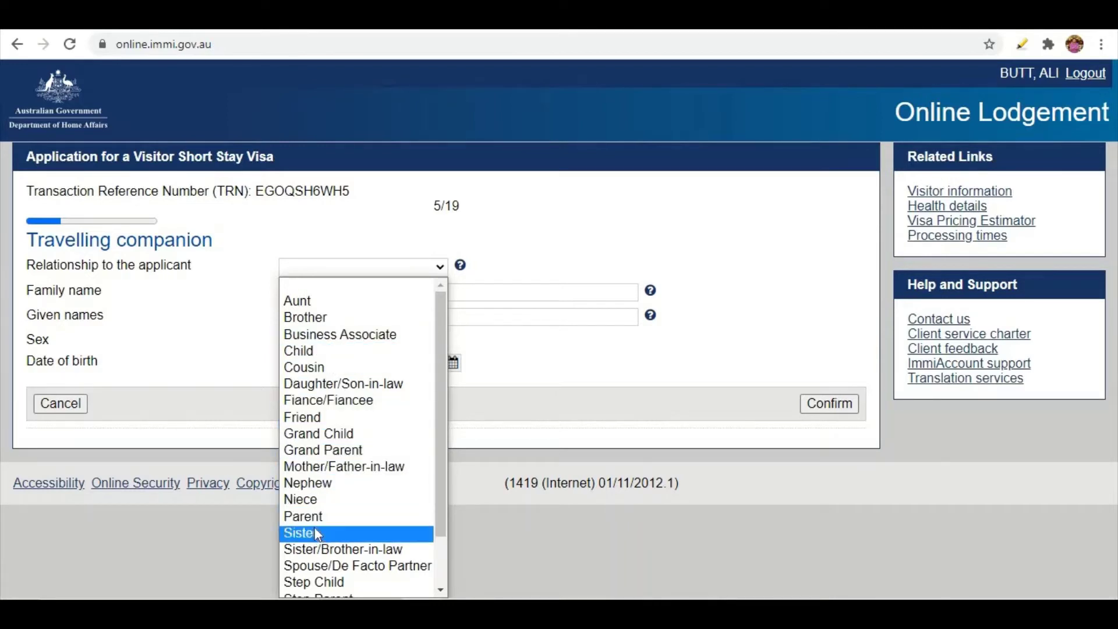
{"action": "left_click", "coordinate": [233, 328]}
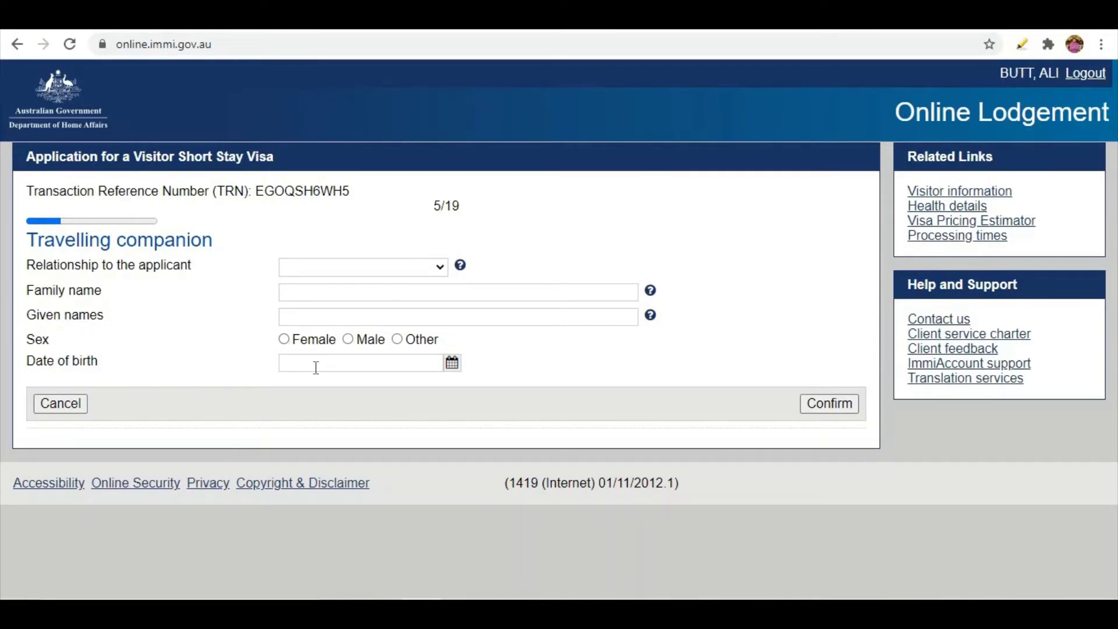
{"action": "left_click", "coordinate": [85, 406]}
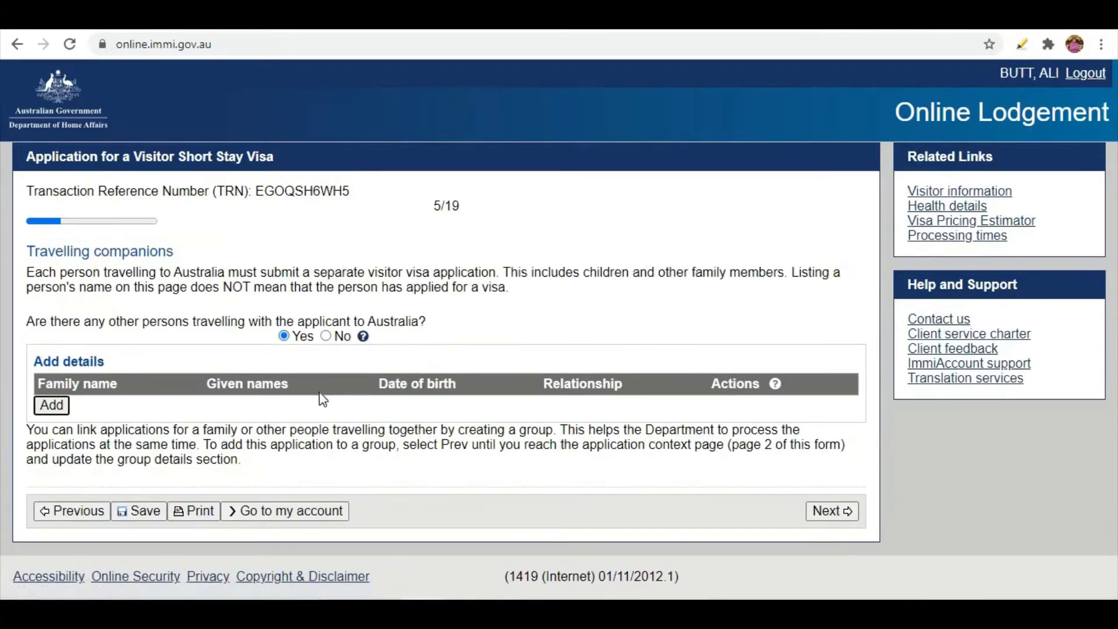
{"action": "left_click", "coordinate": [325, 335]}
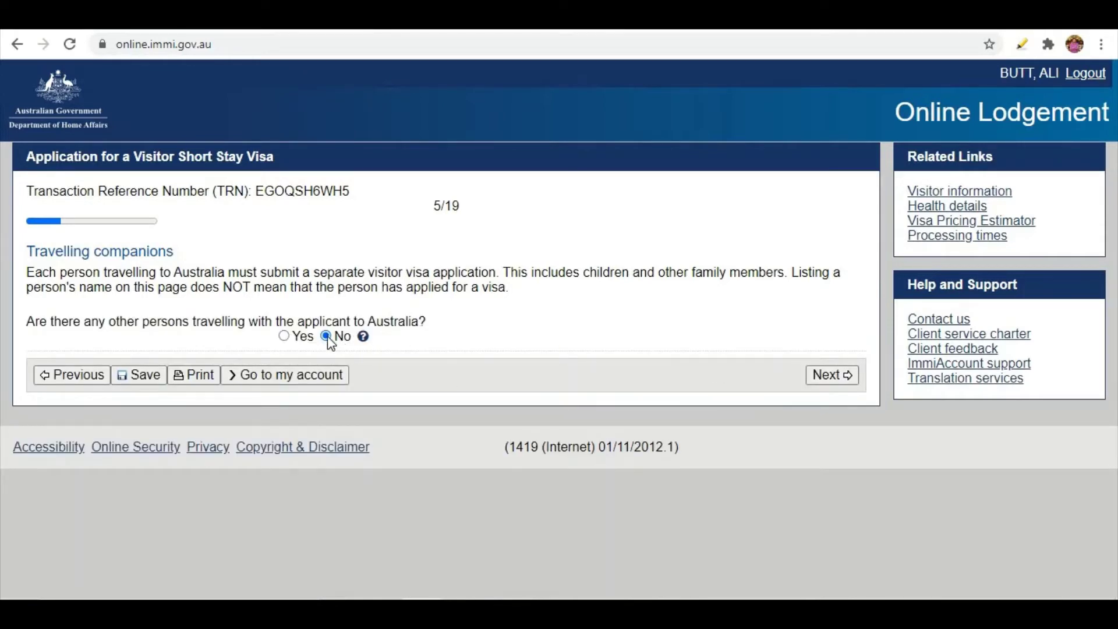
{"action": "left_click", "coordinate": [832, 376]}
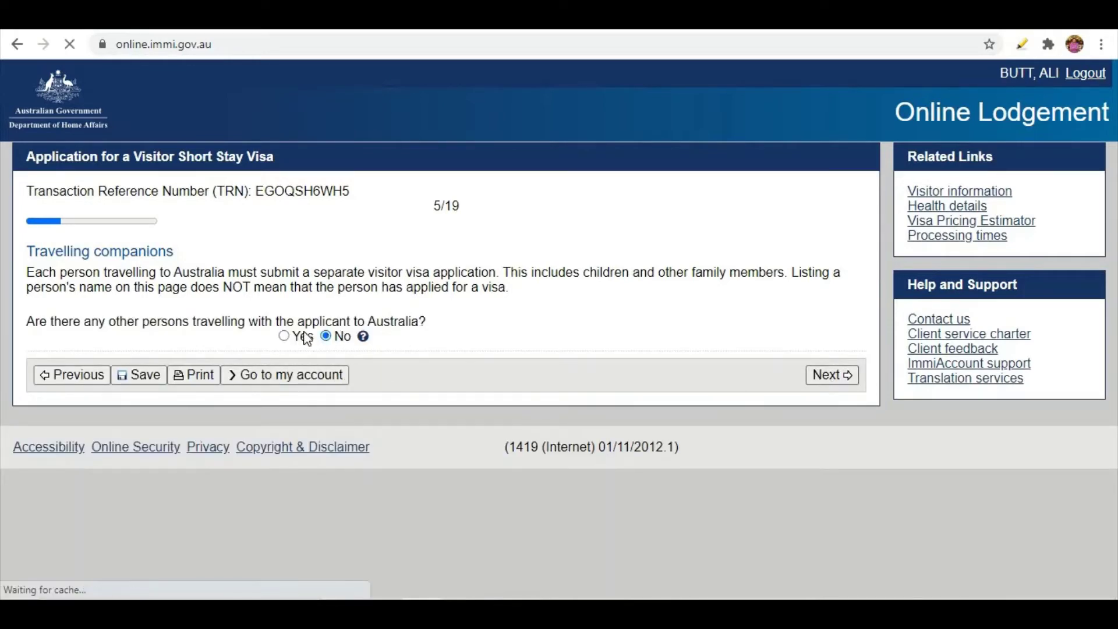
{"action": "scroll", "coordinate": [414, 373], "scroll_direction": "down", "scroll_amount": 3}
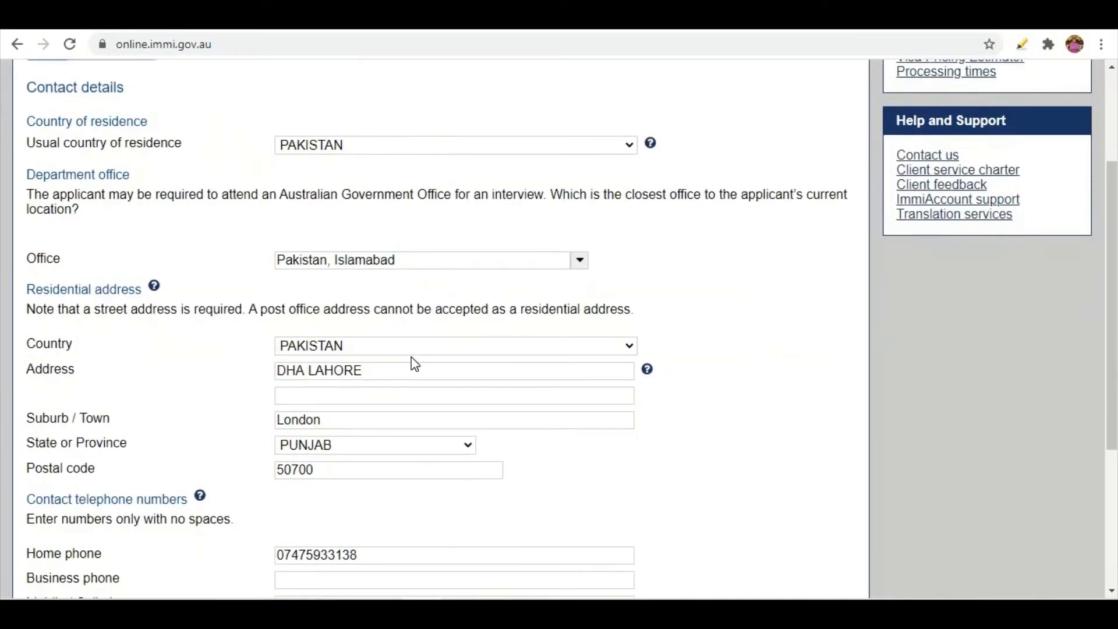
{"action": "scroll", "coordinate": [412, 364], "scroll_direction": "up", "scroll_amount": 1}
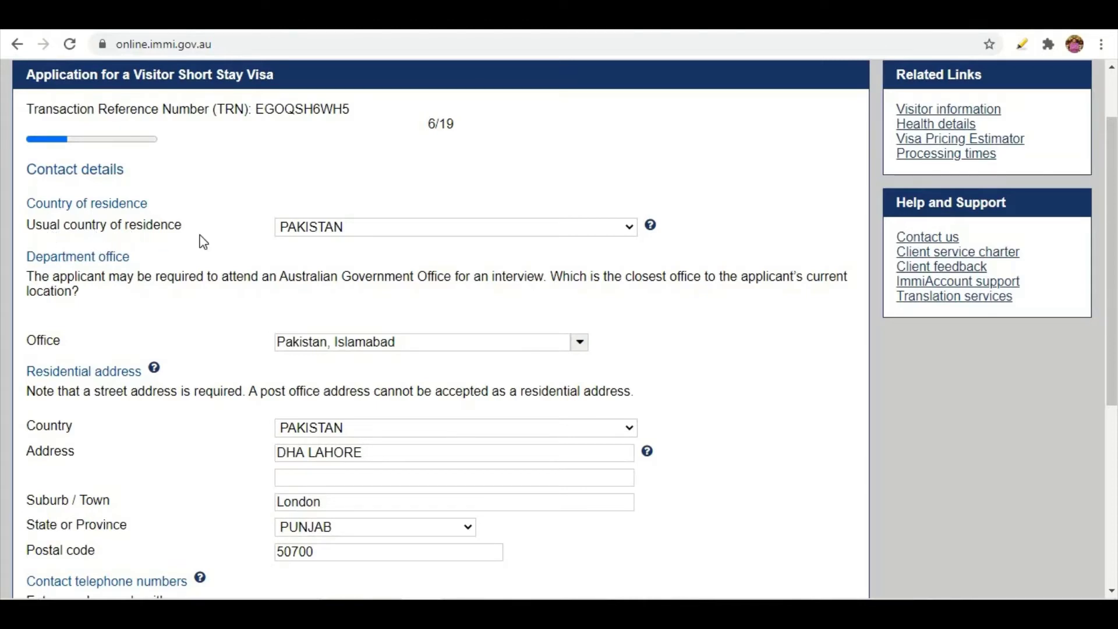
{"action": "left_click", "coordinate": [319, 229]}
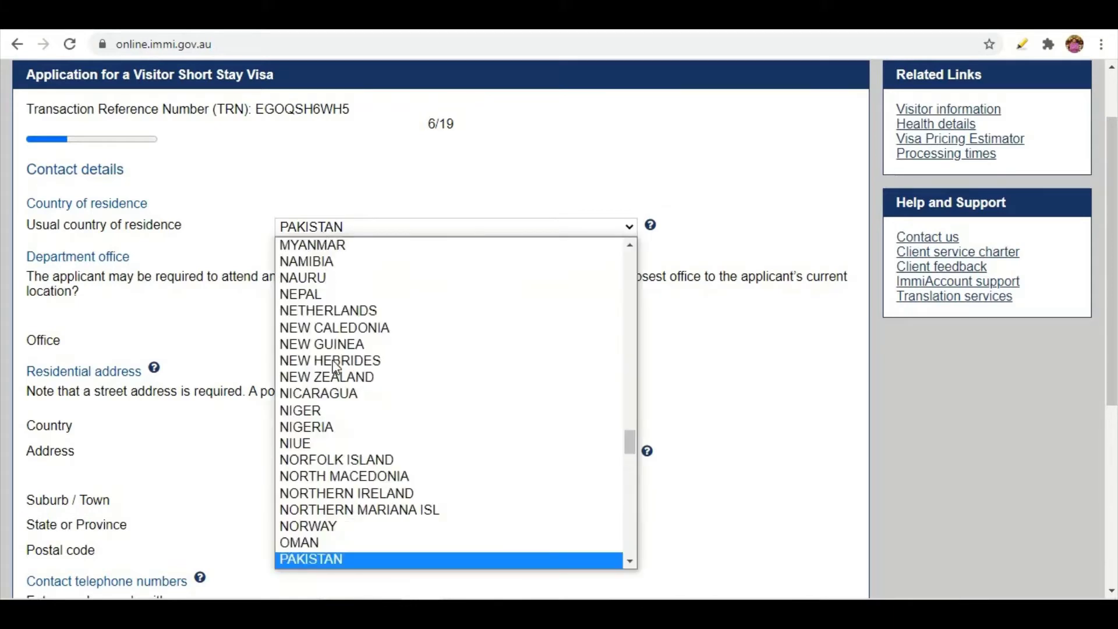
{"action": "left_click", "coordinate": [242, 219]}
{"action": "triple_click", "coordinate": [242, 224]}
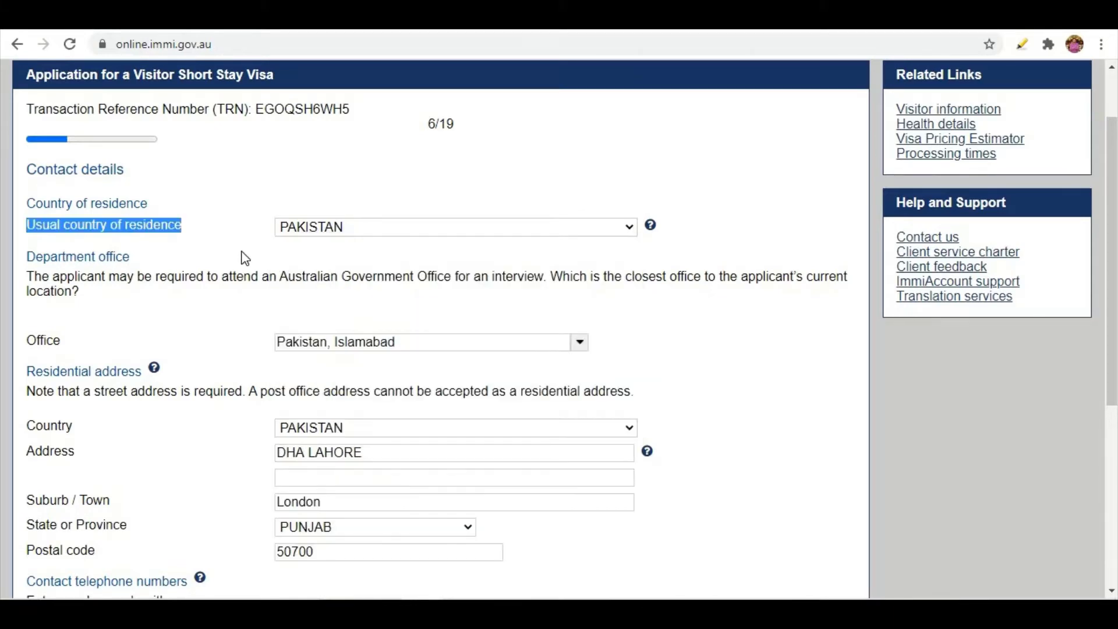
{"action": "left_click", "coordinate": [275, 309]}
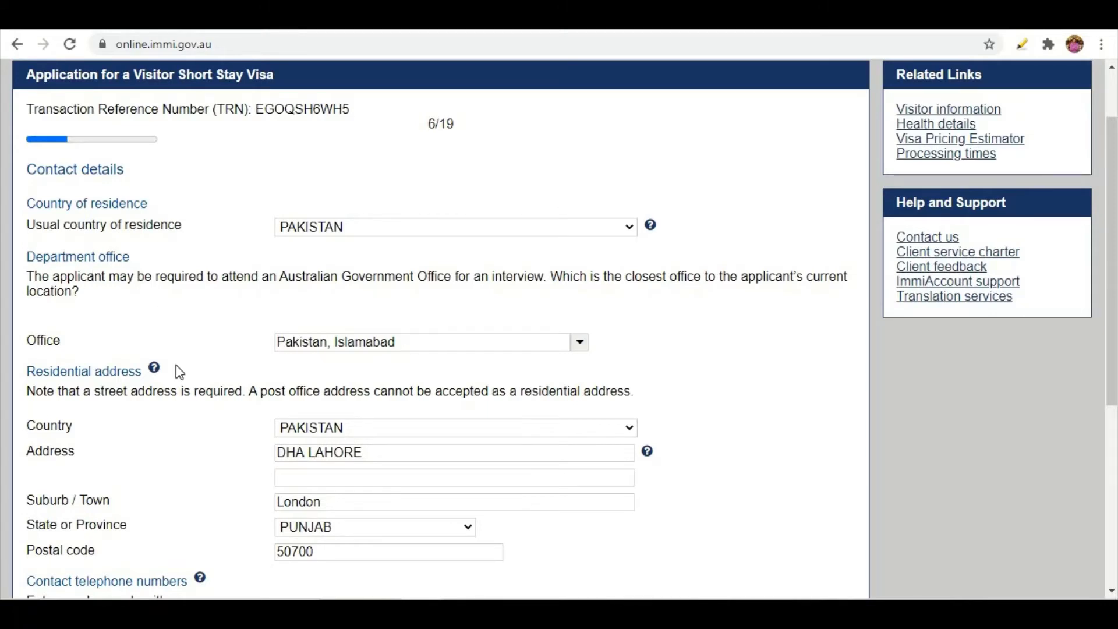
{"action": "left_click", "coordinate": [580, 345]}
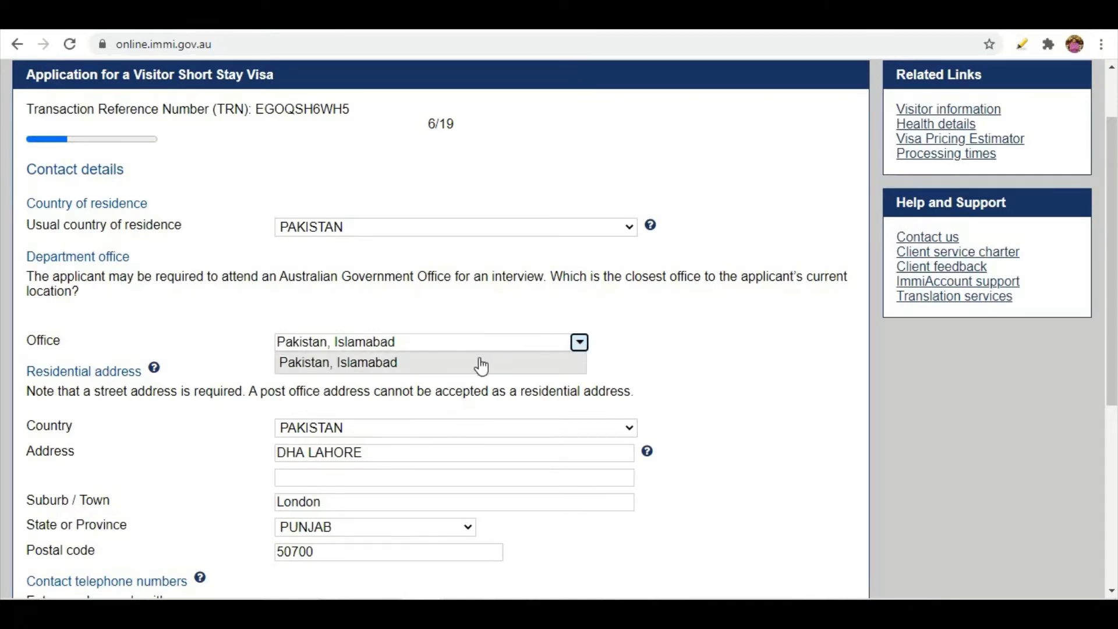
{"action": "left_click", "coordinate": [379, 364]}
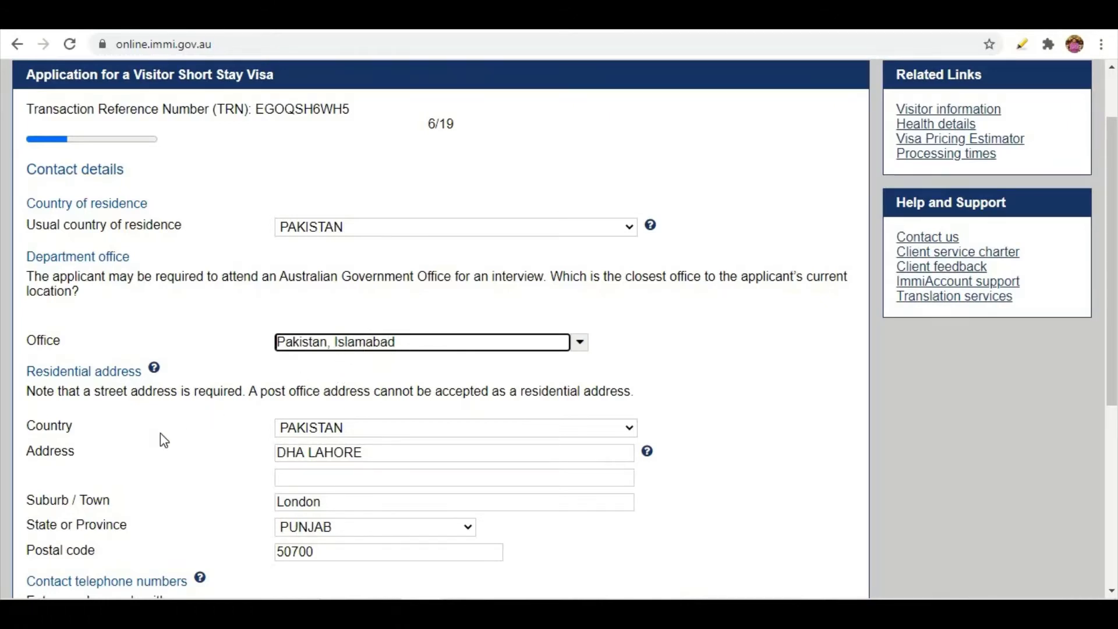
{"action": "scroll", "coordinate": [51, 374], "scroll_direction": "down", "scroll_amount": 1}
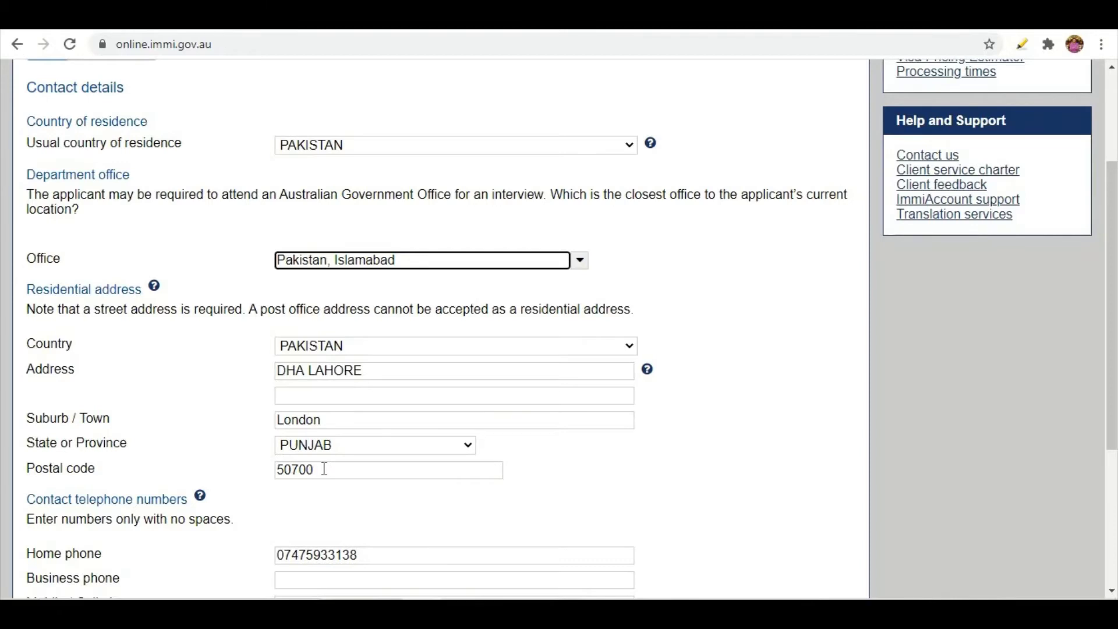
{"action": "scroll", "coordinate": [325, 469], "scroll_direction": "down", "scroll_amount": 2}
{"action": "scroll", "coordinate": [285, 421], "scroll_direction": "down", "scroll_amount": 2}
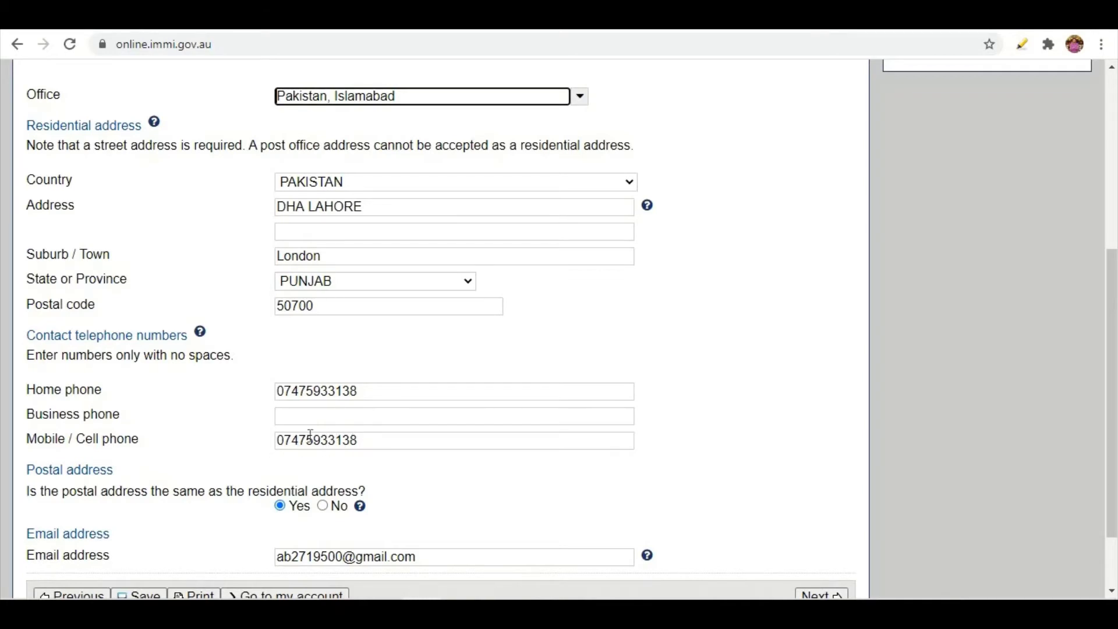
{"action": "scroll", "coordinate": [215, 402], "scroll_direction": "down", "scroll_amount": 2}
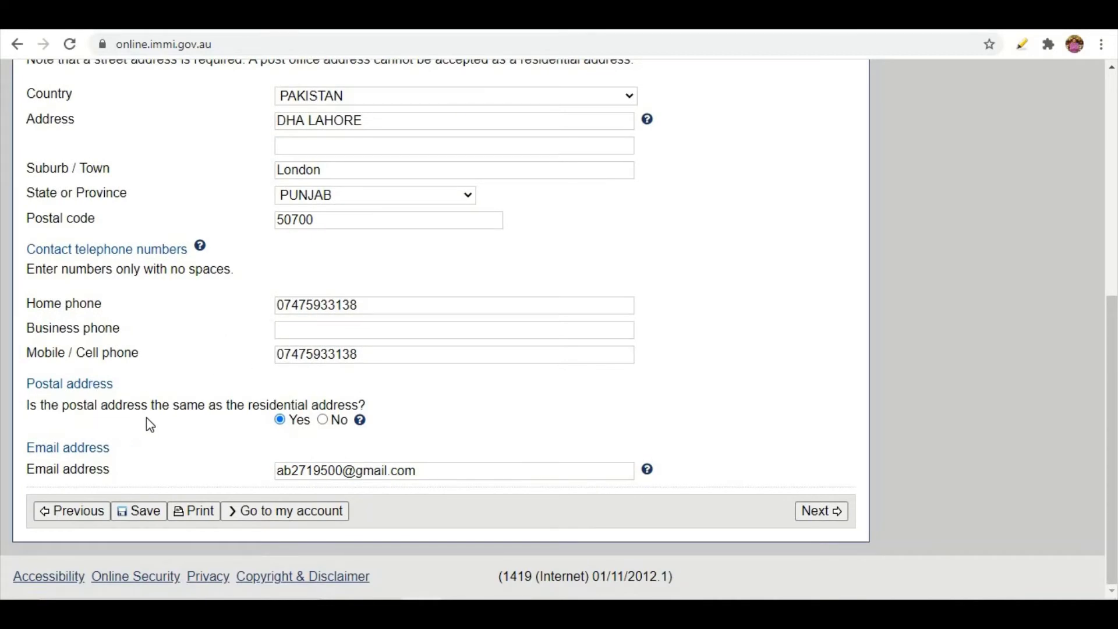
{"action": "scroll", "coordinate": [312, 457], "scroll_direction": "up", "scroll_amount": 3}
{"action": "scroll", "coordinate": [307, 401], "scroll_direction": "down", "scroll_amount": 3}
{"action": "scroll", "coordinate": [244, 221], "scroll_direction": "up", "scroll_amount": 3}
{"action": "scroll", "coordinate": [265, 271], "scroll_direction": "down", "scroll_amount": 3}
Keep the postal address the same as the residential address and submit contact details.
{"action": "left_click", "coordinate": [322, 420]}
{"action": "scroll", "coordinate": [278, 408], "scroll_direction": "down", "scroll_amount": 3}
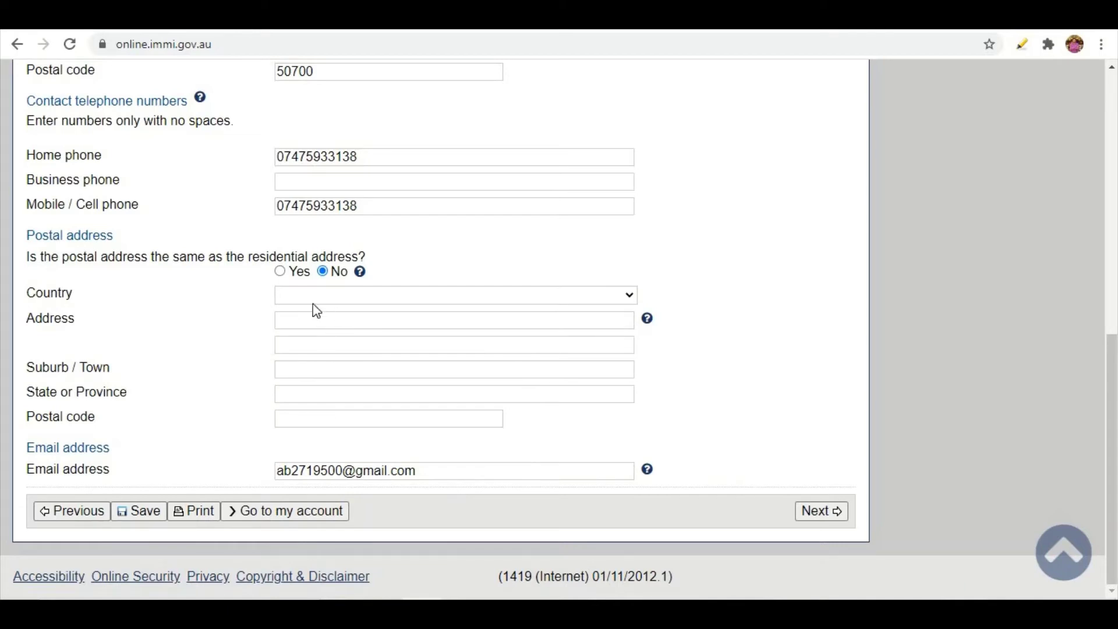
{"action": "left_click", "coordinate": [280, 271]}
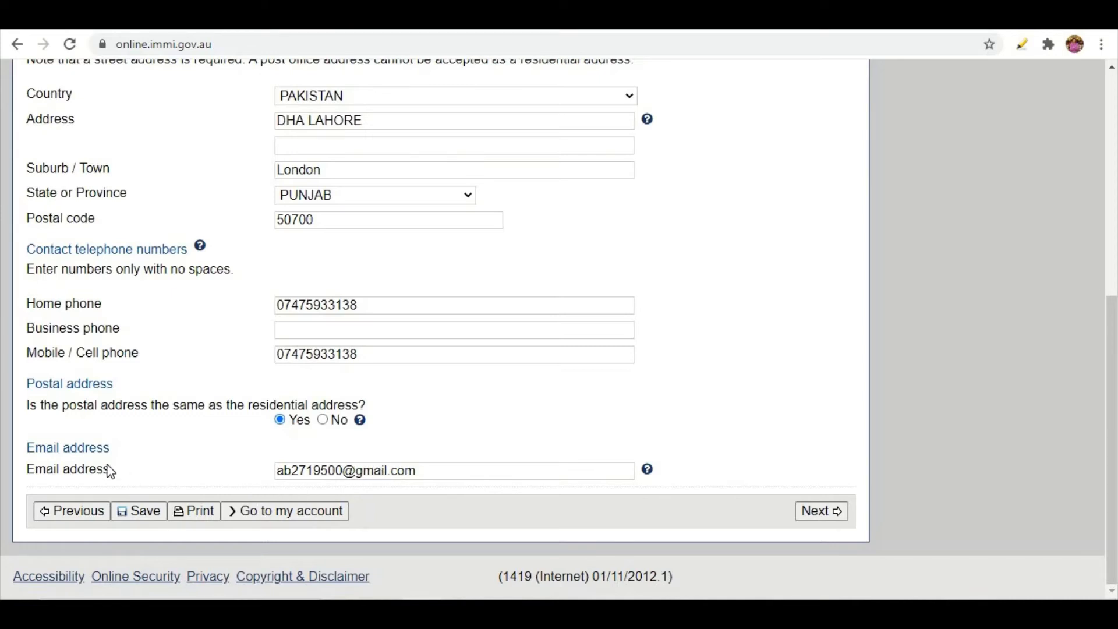
{"action": "left_click", "coordinate": [814, 517]}
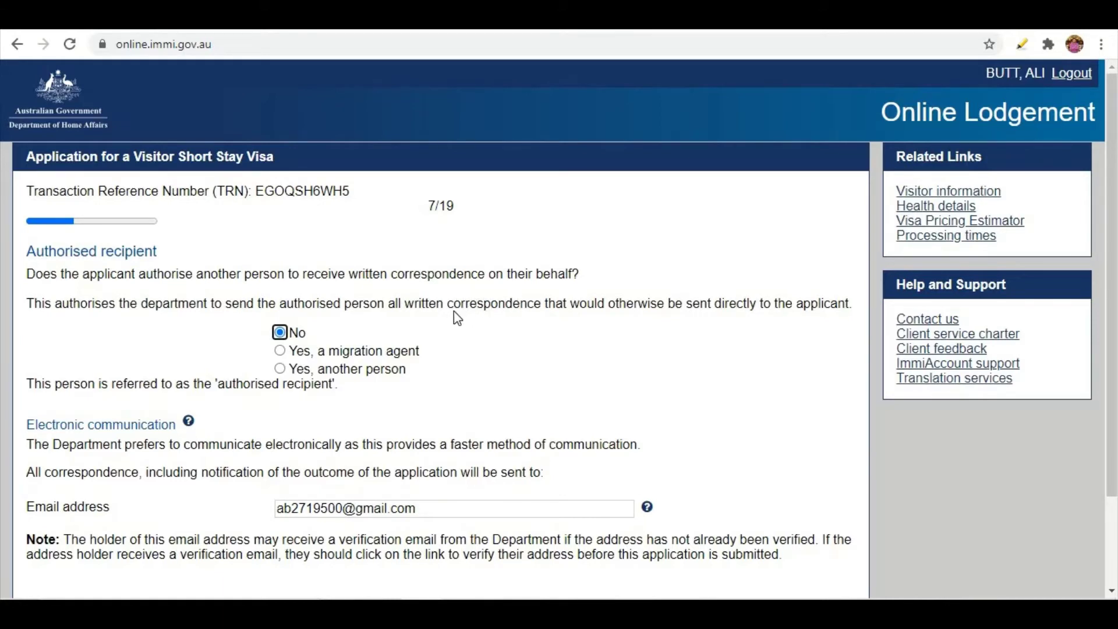
Highlight the word 'correspondence' in the authorised recipient explanation.
{"action": "left_click_drag", "start_coordinate": [447, 304], "coordinate": [541, 304]}
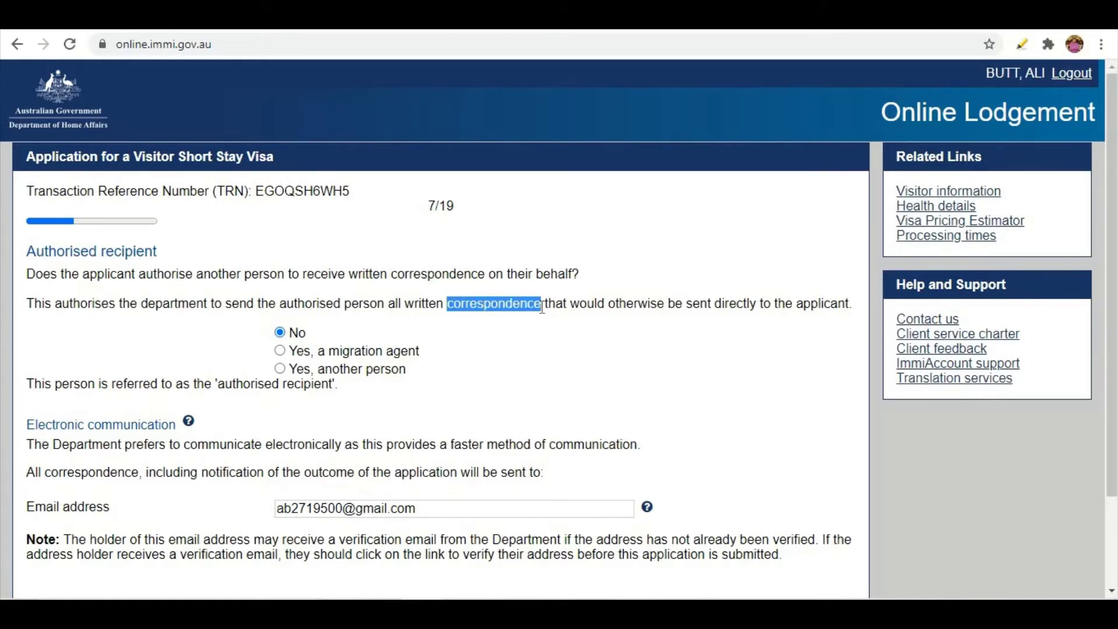
{"action": "left_click", "coordinate": [453, 333]}
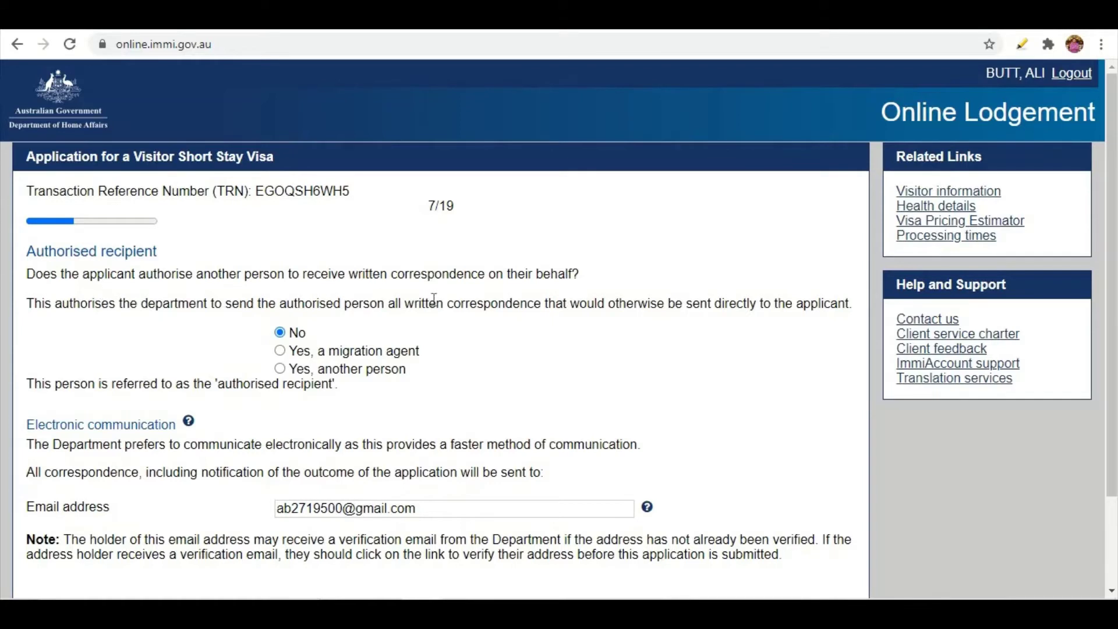
{"action": "left_click_drag", "start_coordinate": [447, 303], "coordinate": [541, 304]}
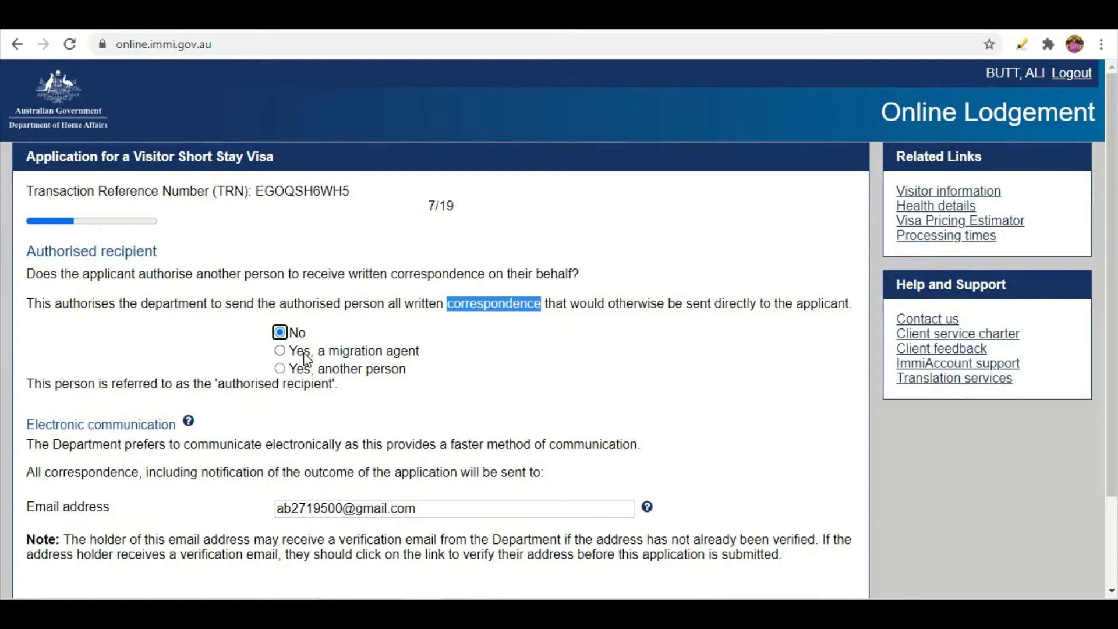
Try the migration agent option, then answer No to nominating any authorised recipient.
{"action": "left_click", "coordinate": [281, 351]}
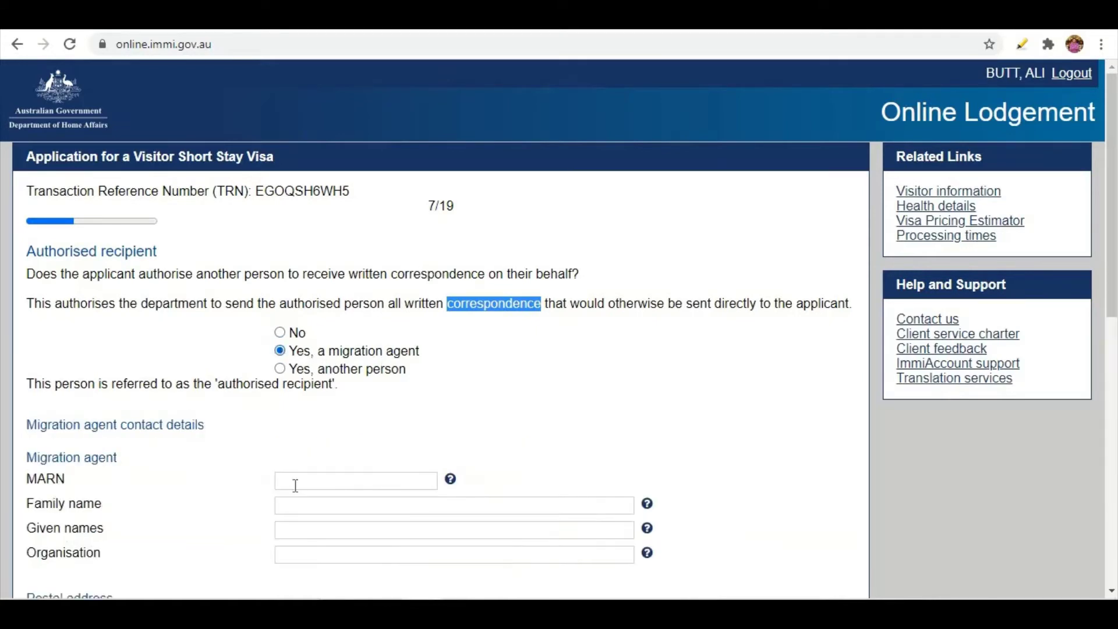
{"action": "scroll", "coordinate": [294, 311], "scroll_direction": "down", "scroll_amount": 4}
{"action": "scroll", "coordinate": [300, 425], "scroll_direction": "down", "scroll_amount": 3}
{"action": "scroll", "coordinate": [299, 426], "scroll_direction": "up", "scroll_amount": 3}
{"action": "scroll", "coordinate": [300, 426], "scroll_direction": "up", "scroll_amount": 3}
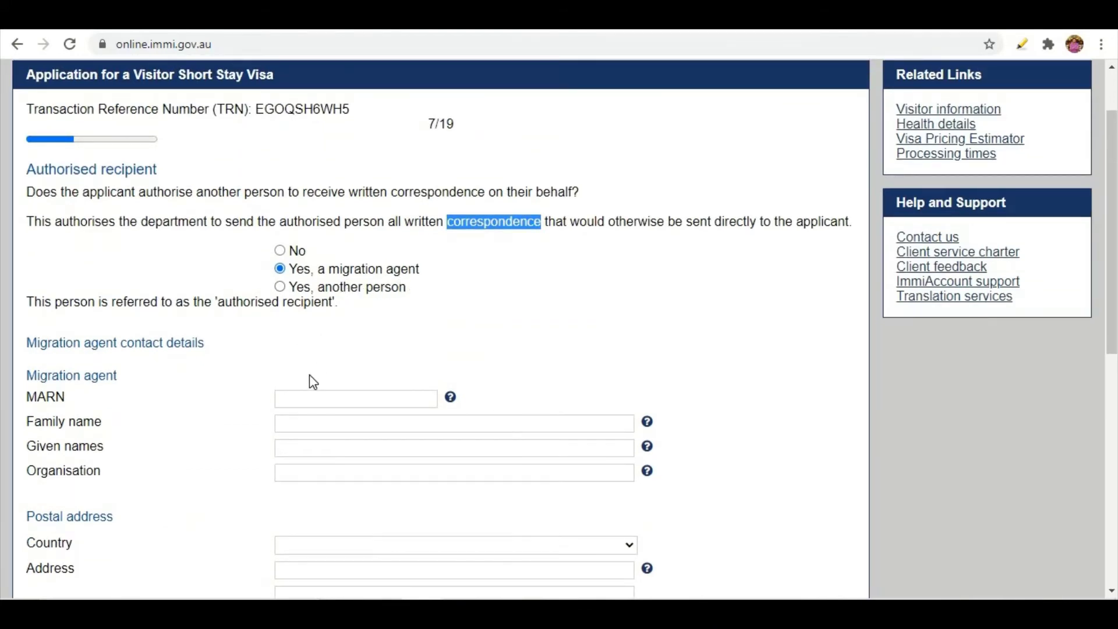
{"action": "scroll", "coordinate": [311, 377], "scroll_direction": "down", "scroll_amount": 3}
{"action": "scroll", "coordinate": [305, 448], "scroll_direction": "up", "scroll_amount": 3}
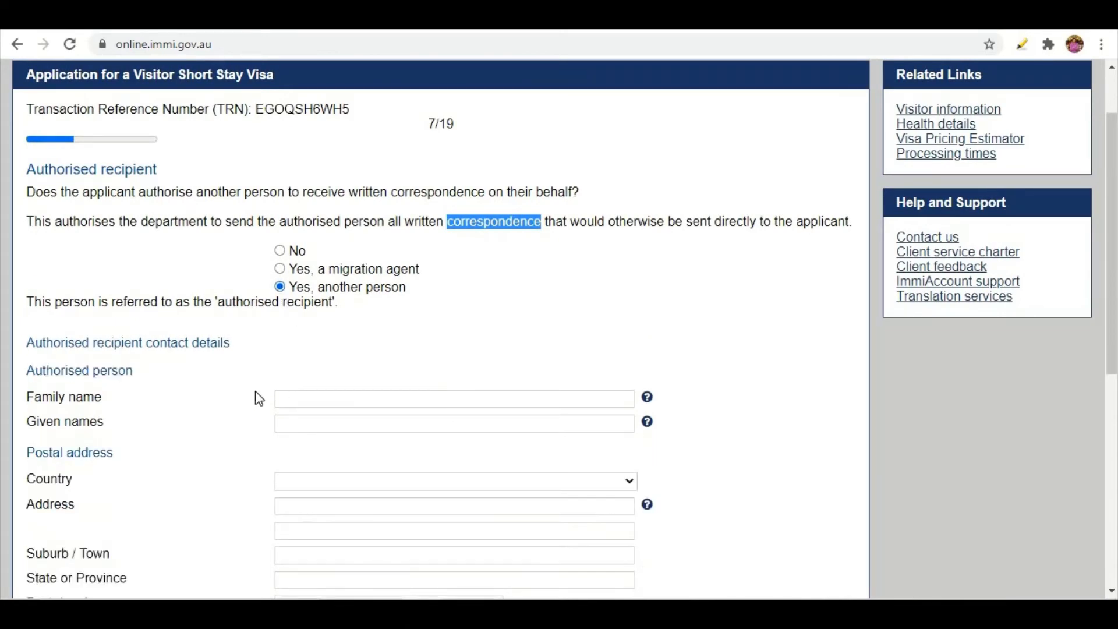
{"action": "scroll", "coordinate": [255, 397], "scroll_direction": "down", "scroll_amount": 7}
{"action": "scroll", "coordinate": [256, 400], "scroll_direction": "up", "scroll_amount": 5}
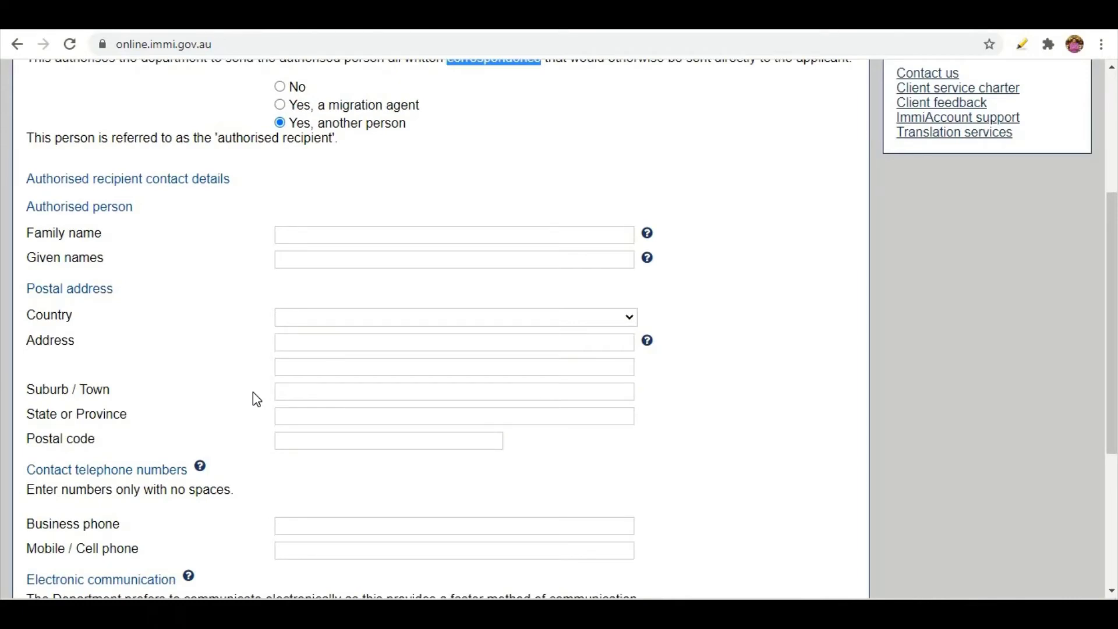
{"action": "scroll", "coordinate": [253, 396], "scroll_direction": "down", "scroll_amount": 3}
{"action": "scroll", "coordinate": [262, 349], "scroll_direction": "up", "scroll_amount": 5}
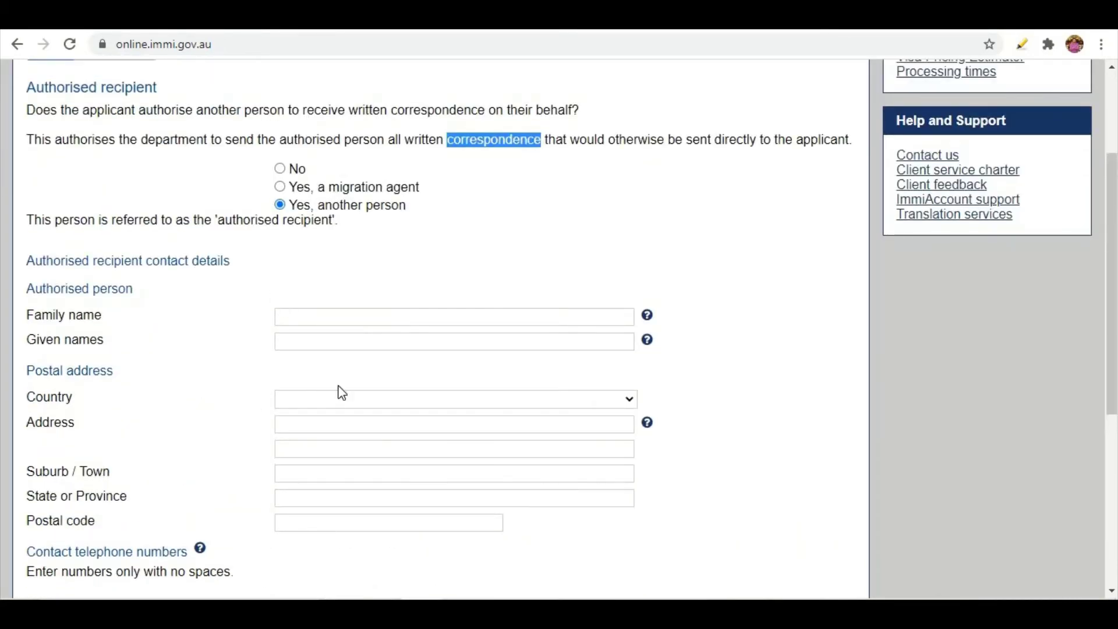
{"action": "scroll", "coordinate": [297, 449], "scroll_direction": "down", "scroll_amount": 5}
{"action": "scroll", "coordinate": [297, 468], "scroll_direction": "up", "scroll_amount": 5}
{"action": "scroll", "coordinate": [293, 461], "scroll_direction": "up", "scroll_amount": 3}
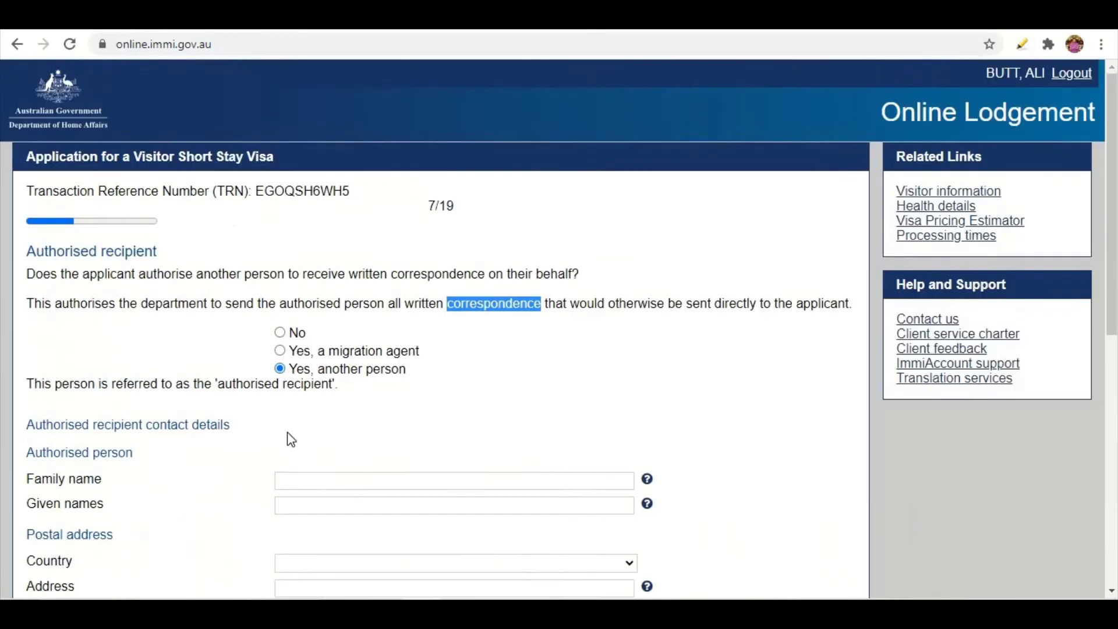
{"action": "left_click", "coordinate": [279, 333]}
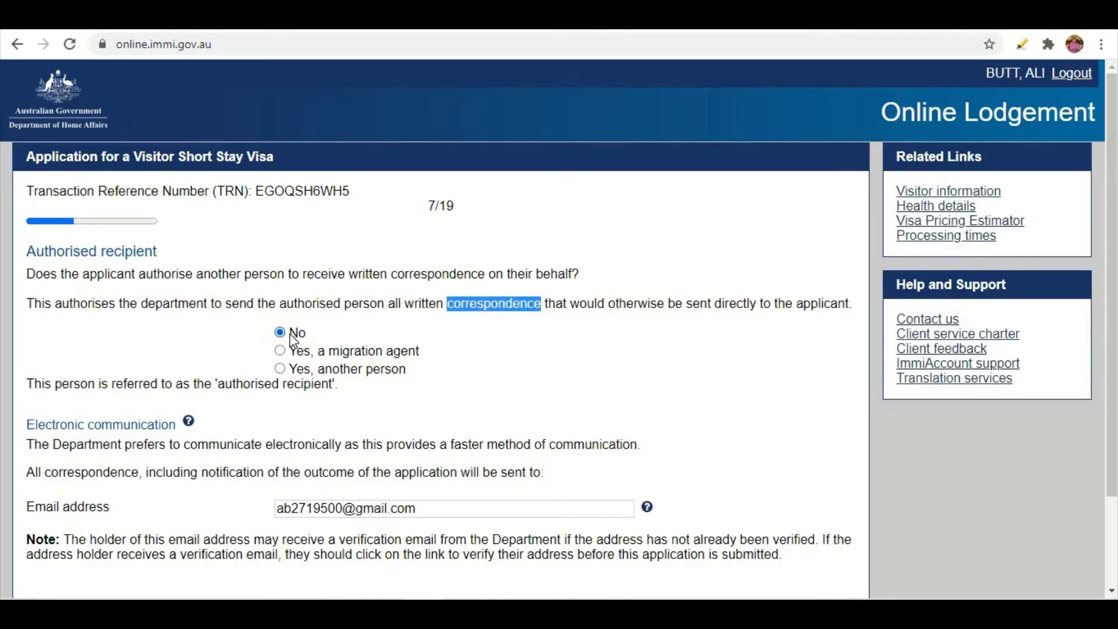
{"action": "scroll", "coordinate": [119, 448], "scroll_direction": "down", "scroll_amount": 2}
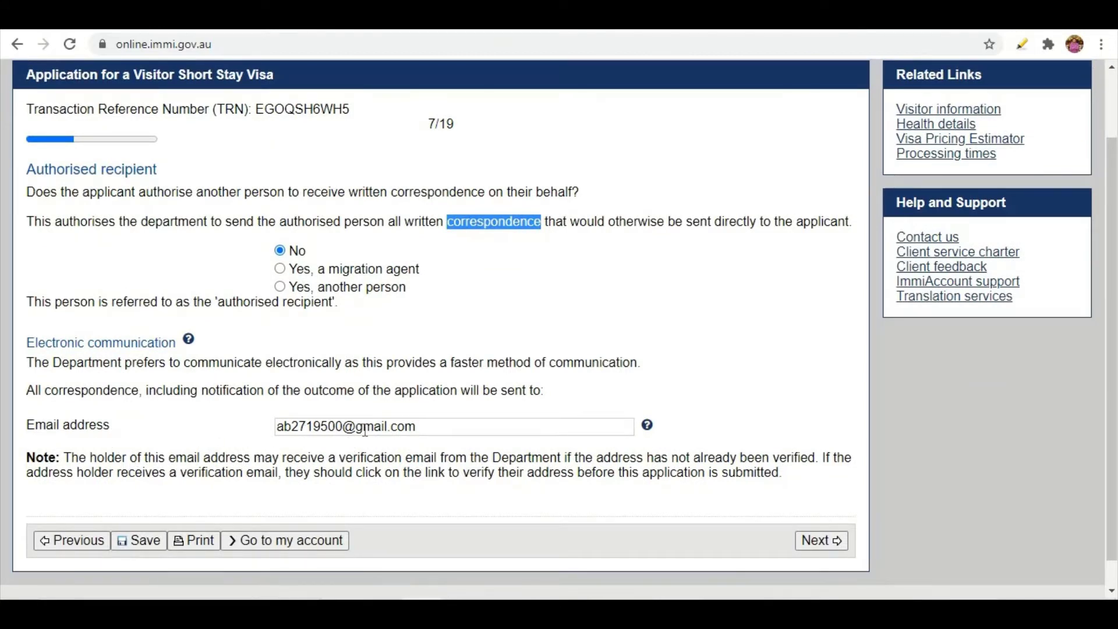
{"action": "left_click_drag", "start_coordinate": [422, 427], "coordinate": [224, 418]}
{"action": "left_click", "coordinate": [225, 417]}
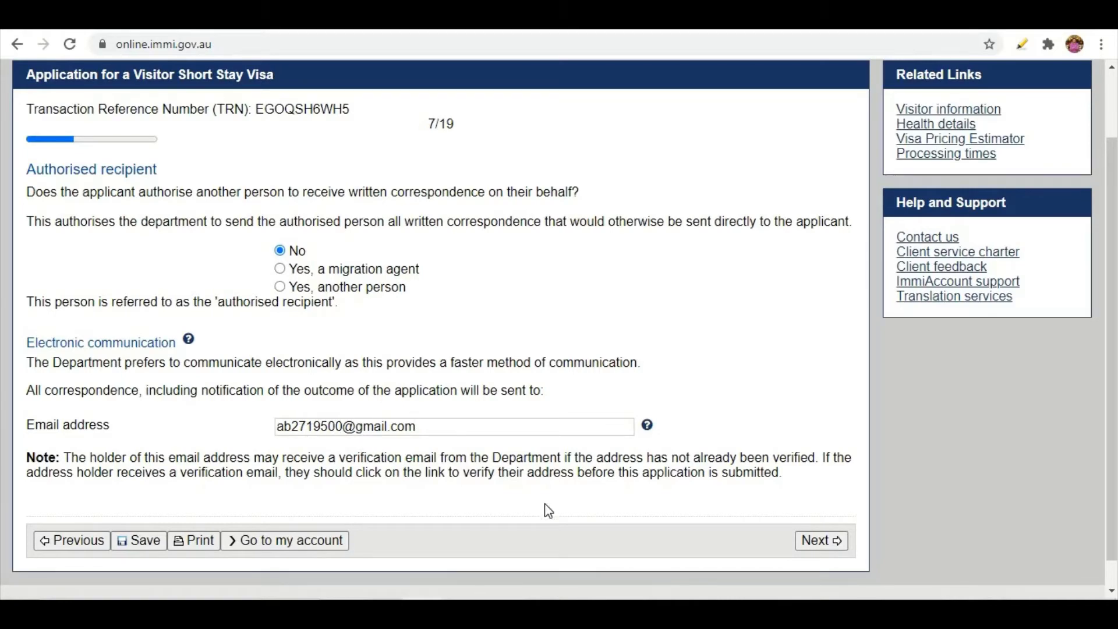
On the family members step, keep Yes for non-accompanying family and add another member.
{"action": "left_click", "coordinate": [836, 542]}
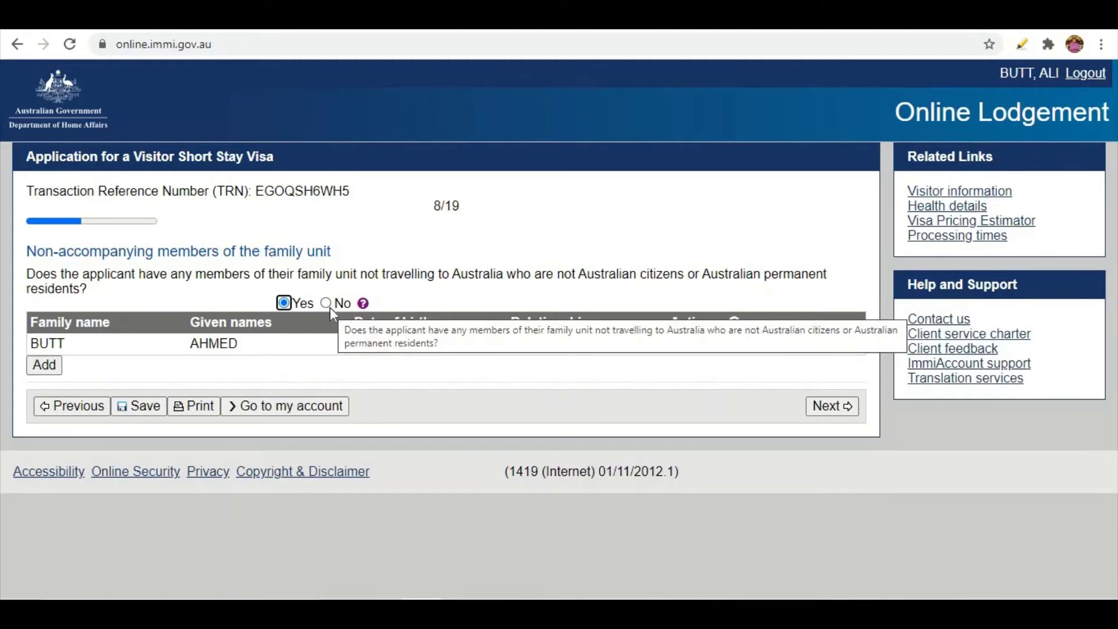
{"action": "left_click", "coordinate": [330, 304]}
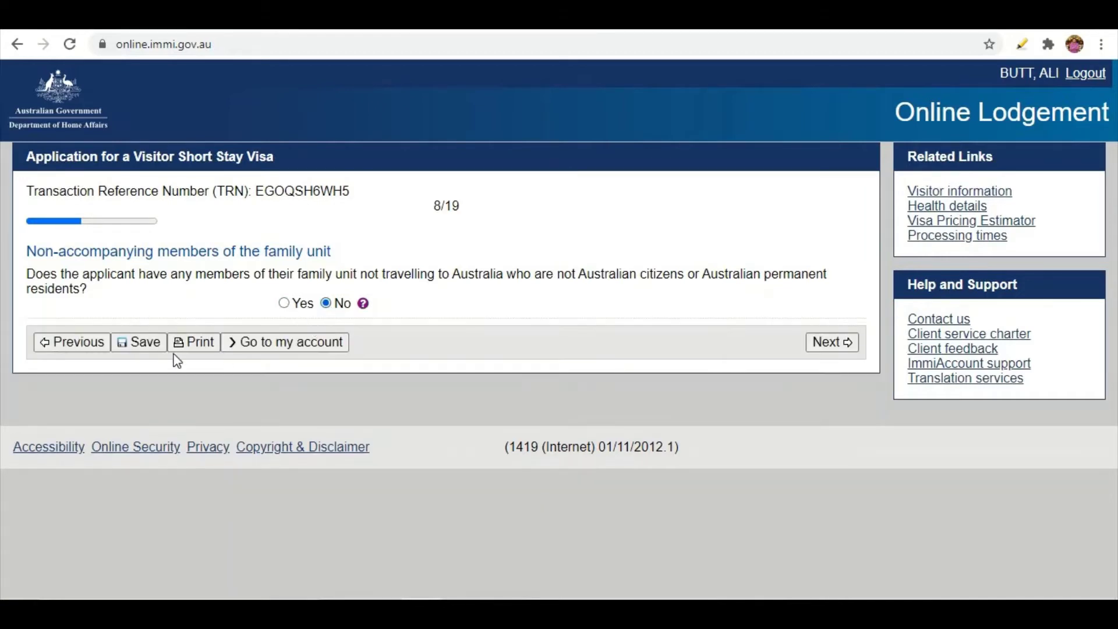
{"action": "left_click", "coordinate": [285, 303]}
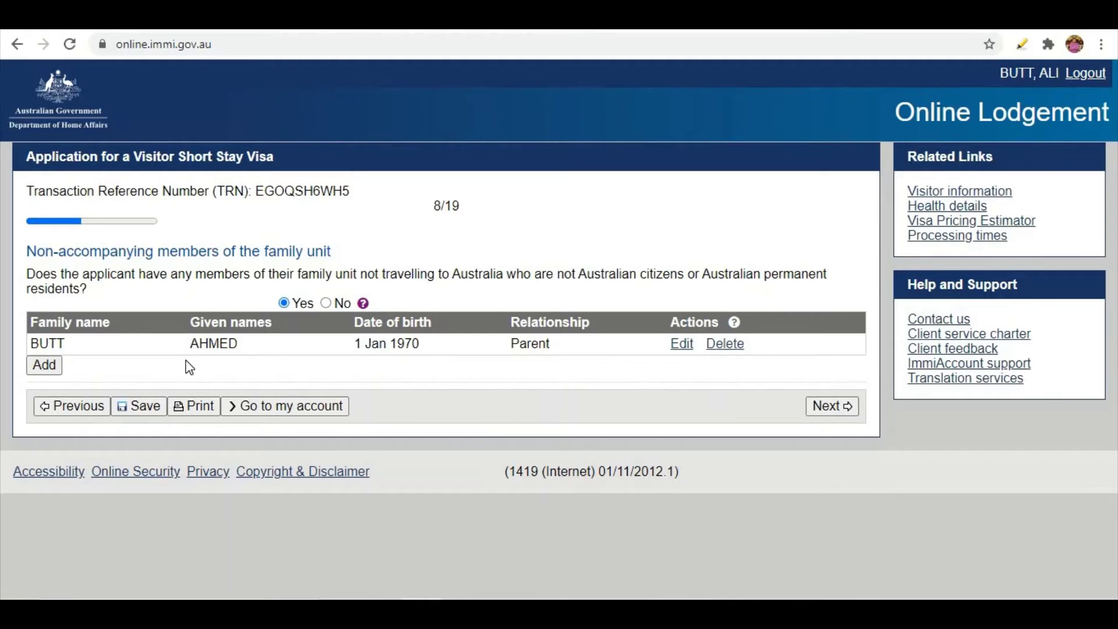
{"action": "left_click", "coordinate": [51, 366]}
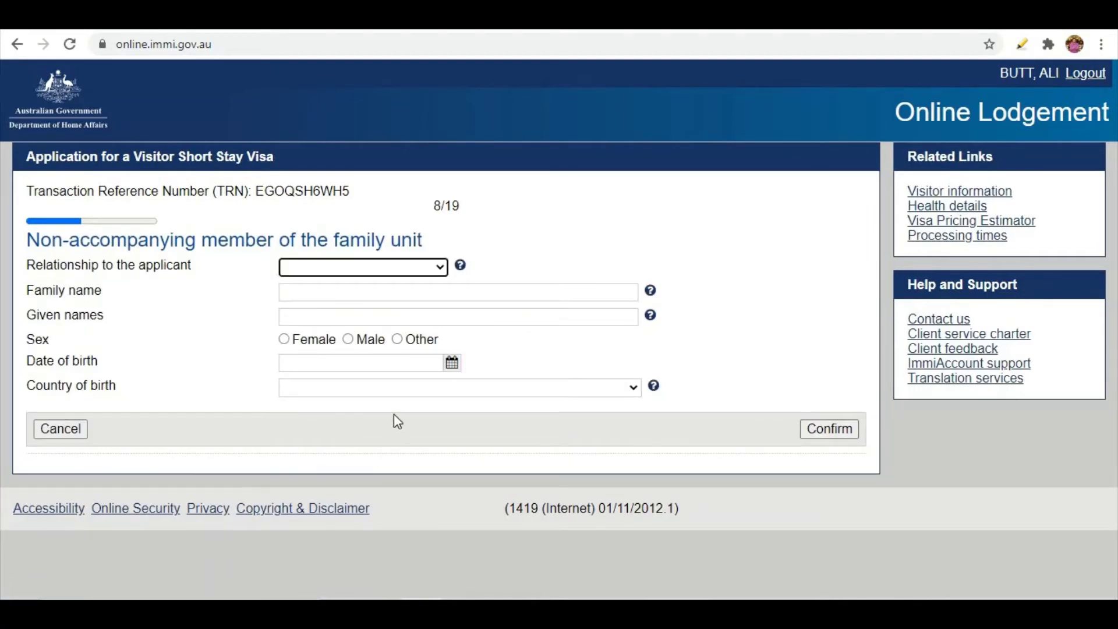
Cancel the additional family member form, keeping only the parent entry, and continue past step 8.
{"action": "left_click", "coordinate": [389, 269]}
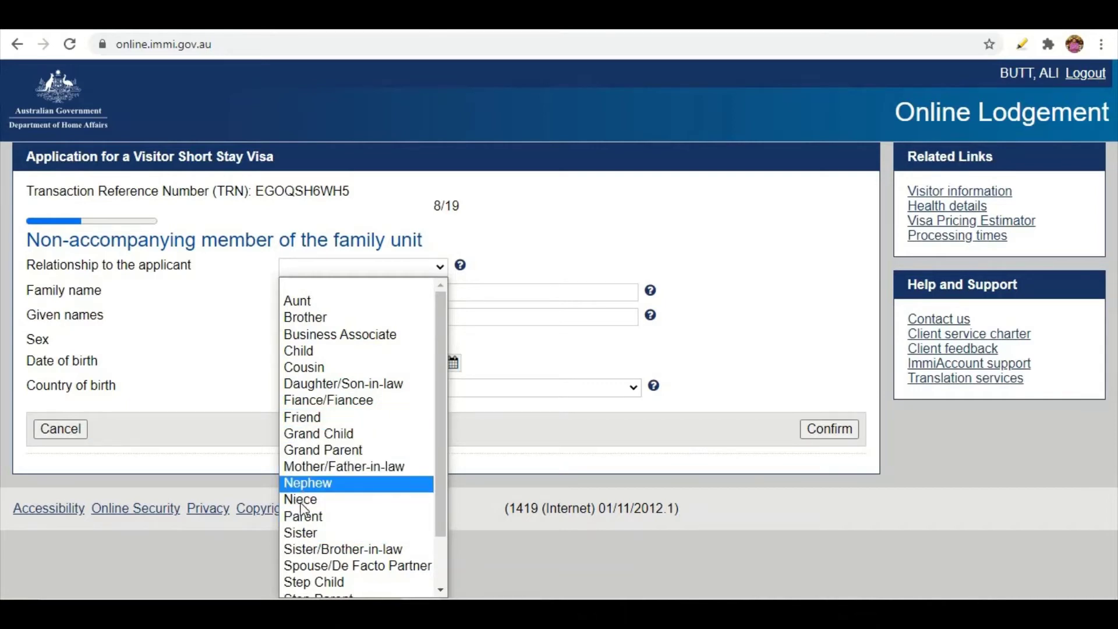
{"action": "left_click", "coordinate": [219, 387]}
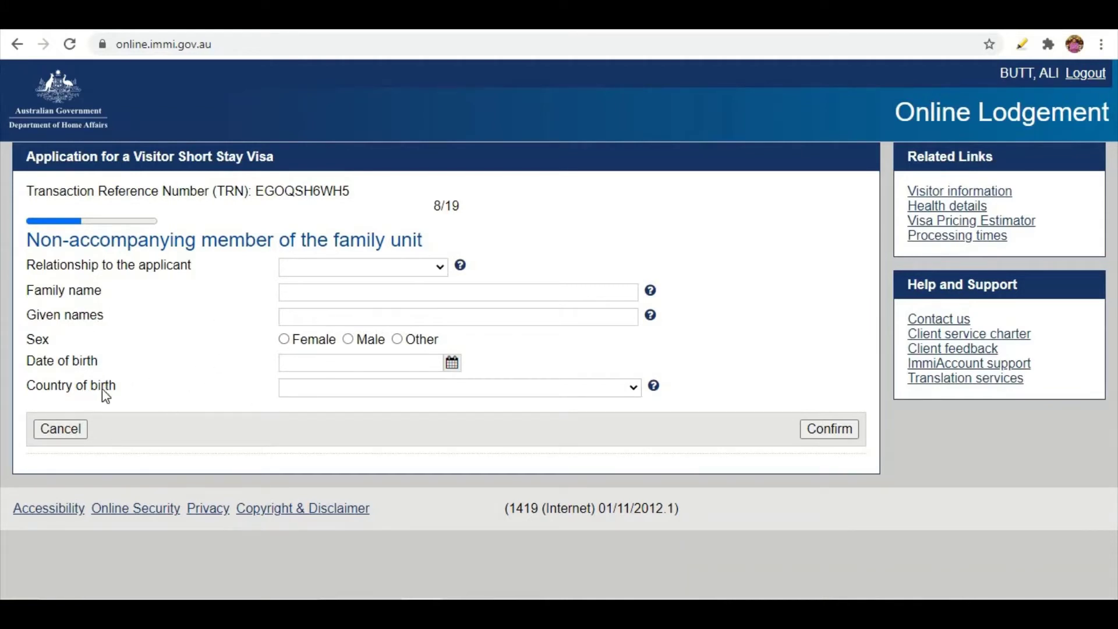
{"action": "left_click", "coordinate": [62, 430]}
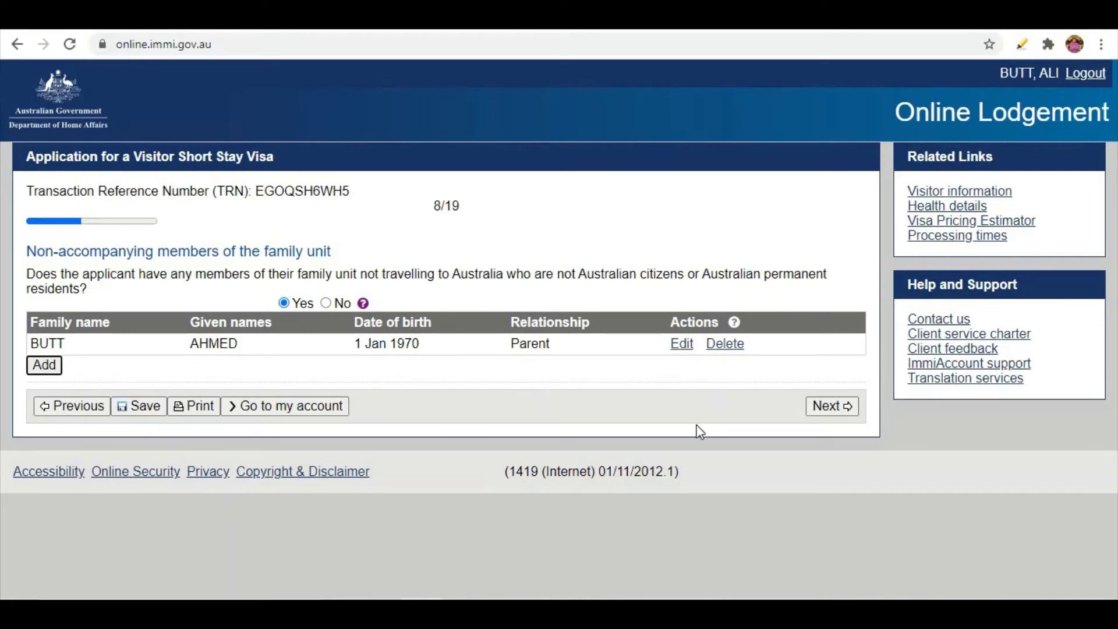
{"action": "left_click", "coordinate": [827, 406]}
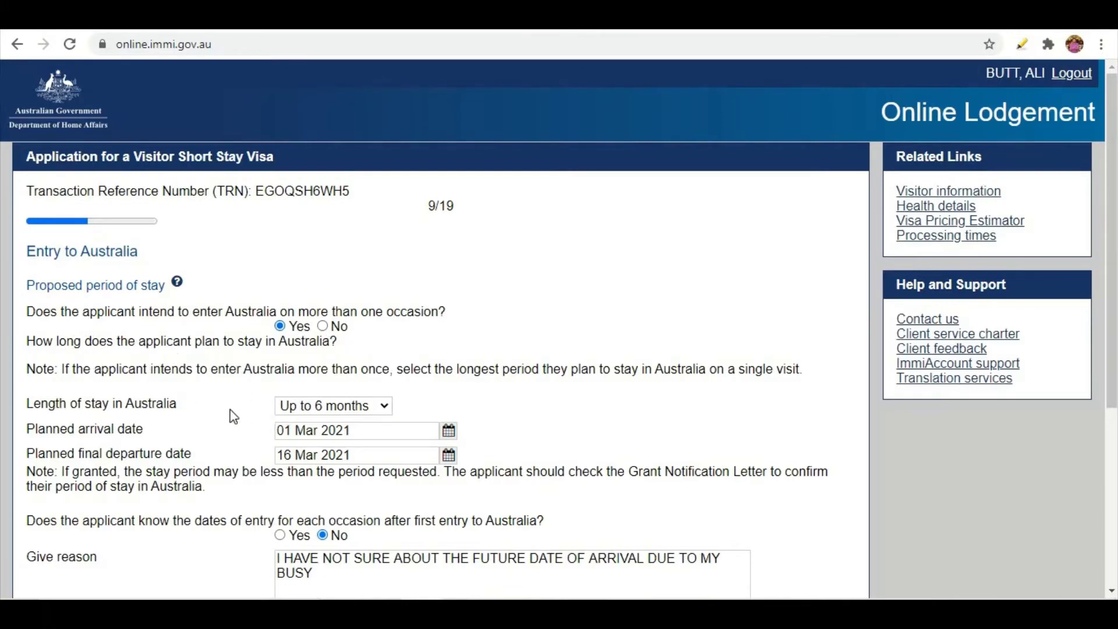
Keep the length of stay on Entry to Australia at Up to 6 months.
{"action": "left_click", "coordinate": [336, 406]}
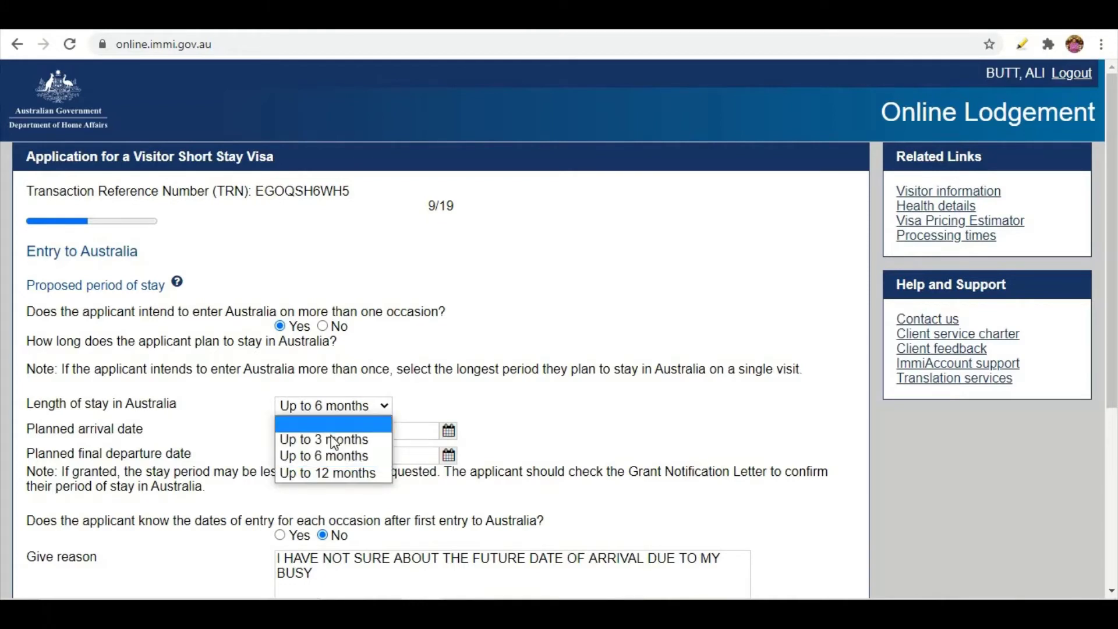
{"action": "left_click", "coordinate": [304, 460]}
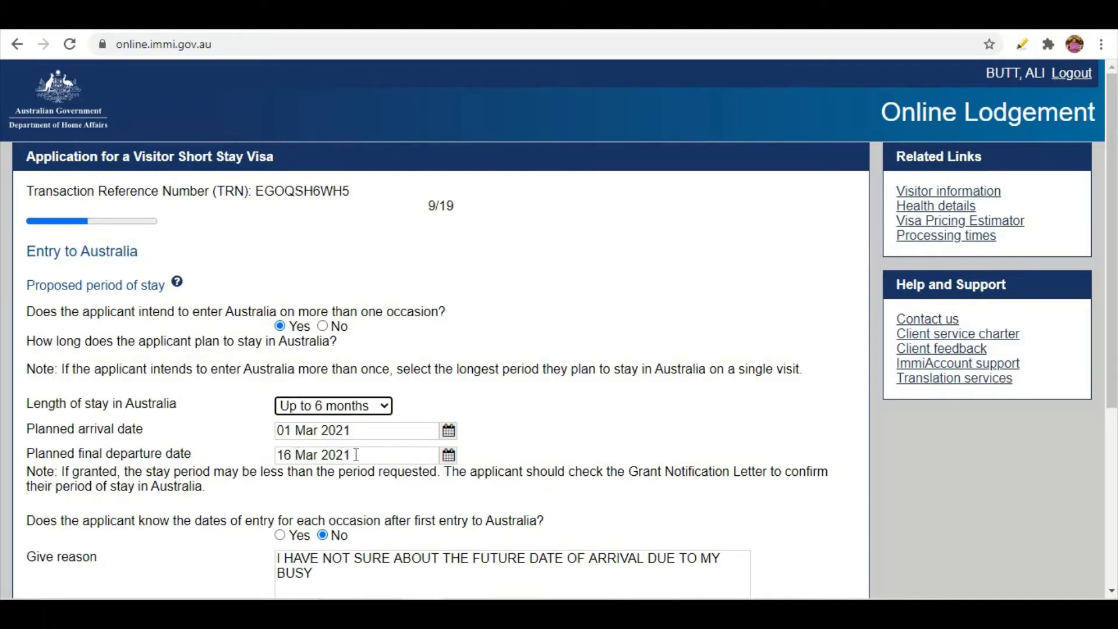
{"action": "scroll", "coordinate": [301, 454], "scroll_direction": "down", "scroll_amount": 3}
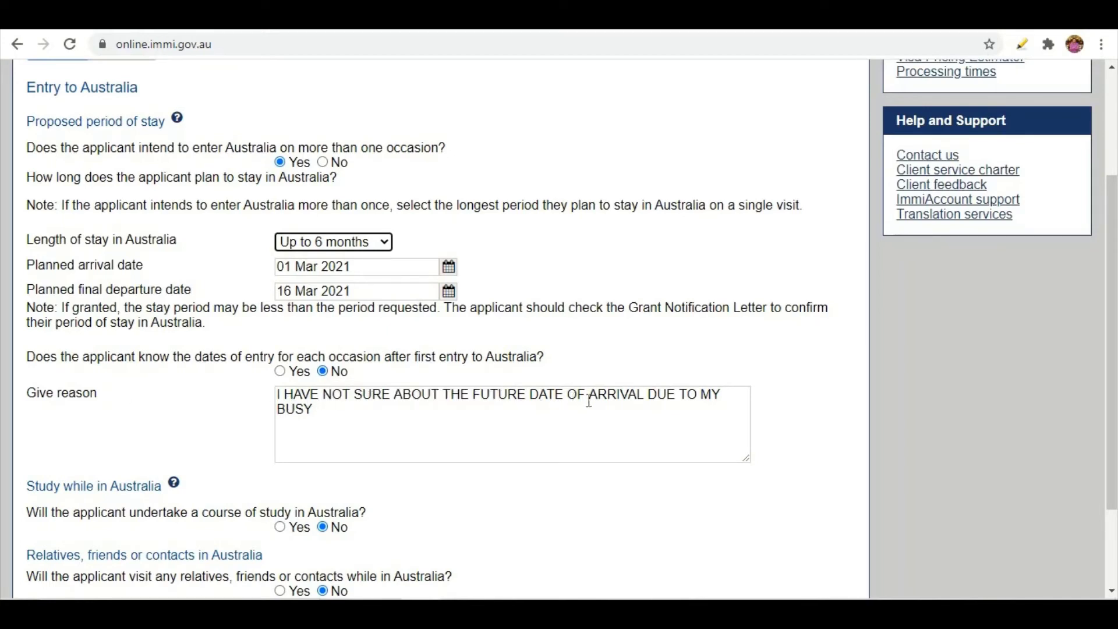
Complete the unknown-entry-dates reason so it ends with 'BUSY SHEDULE', correcting the typo.
{"action": "left_click", "coordinate": [351, 410]}
{"action": "type", "text": "SHH"}
{"action": "key", "text": "BackSpace"}
{"action": "type", "text": "EDULE"}
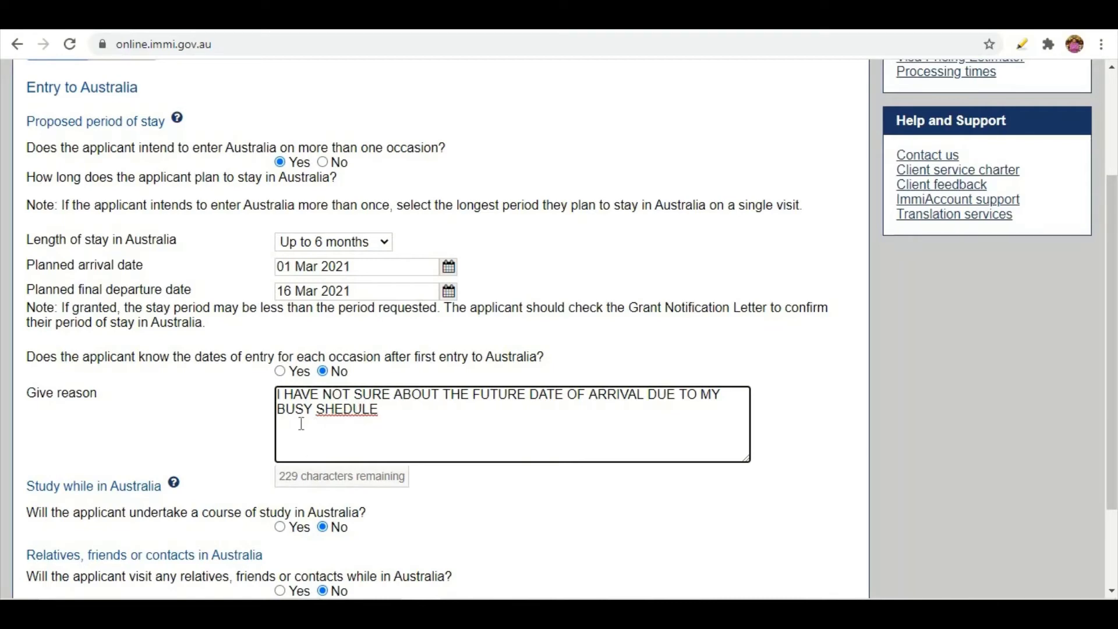
{"action": "scroll", "coordinate": [326, 425], "scroll_direction": "down", "scroll_amount": 2}
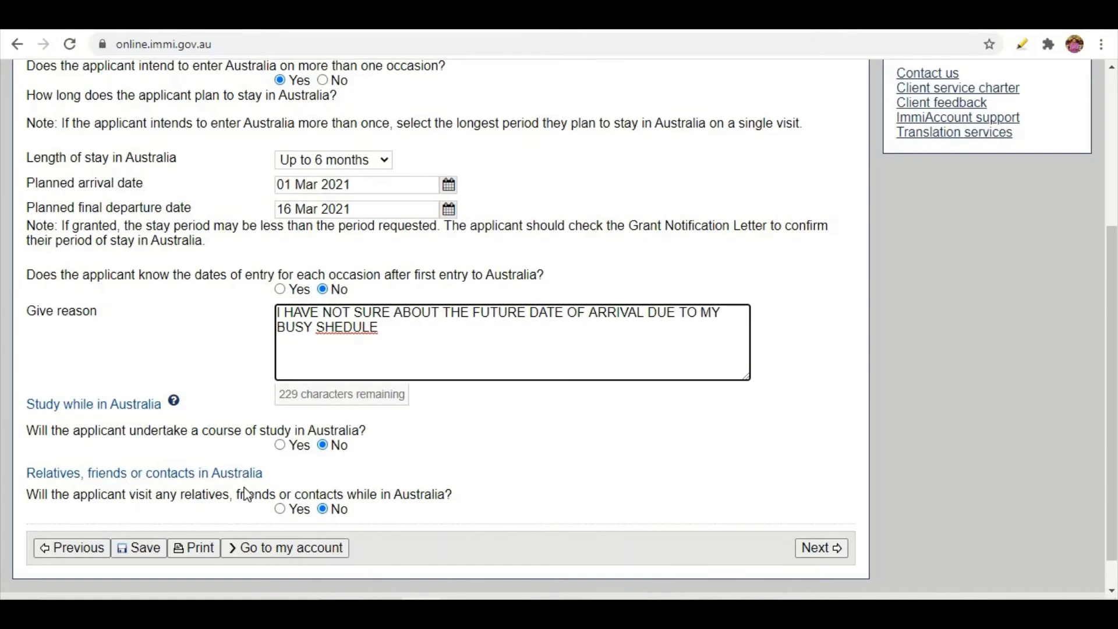
Leave the relatives or contacts question at No with no Australian contact added, then continue.
{"action": "left_click", "coordinate": [278, 512]}
{"action": "scroll", "coordinate": [277, 501], "scroll_direction": "down", "scroll_amount": 2}
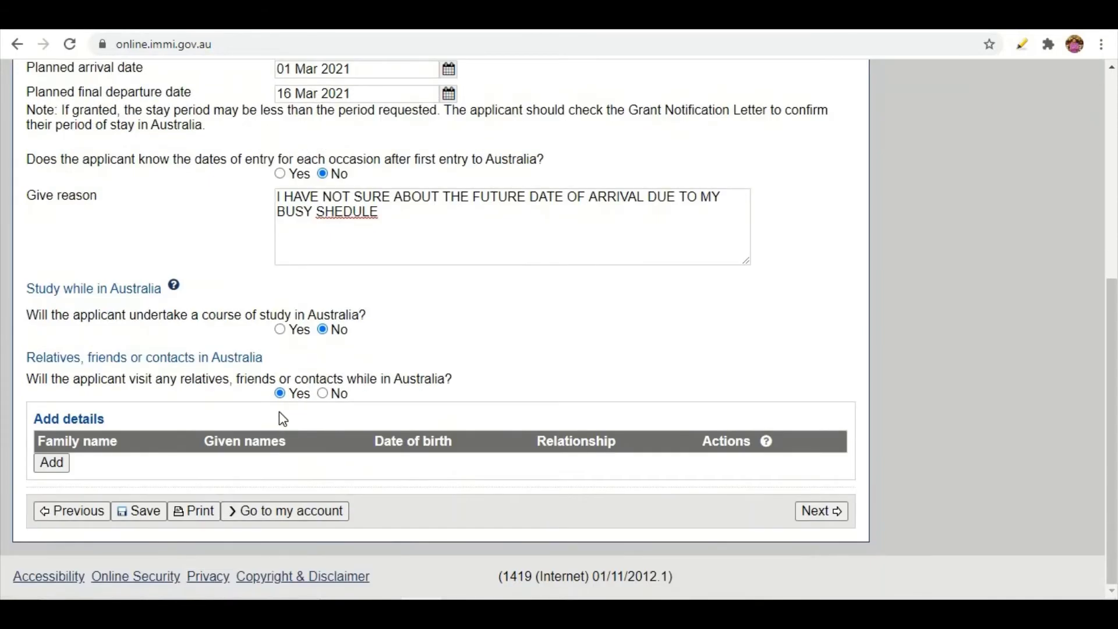
{"action": "left_click", "coordinate": [51, 463]}
{"action": "scroll", "coordinate": [305, 251], "scroll_direction": "down", "scroll_amount": 1}
{"action": "scroll", "coordinate": [299, 222], "scroll_direction": "down", "scroll_amount": 3}
{"action": "scroll", "coordinate": [299, 204], "scroll_direction": "up", "scroll_amount": 3}
{"action": "scroll", "coordinate": [325, 437], "scroll_direction": "down", "scroll_amount": 6}
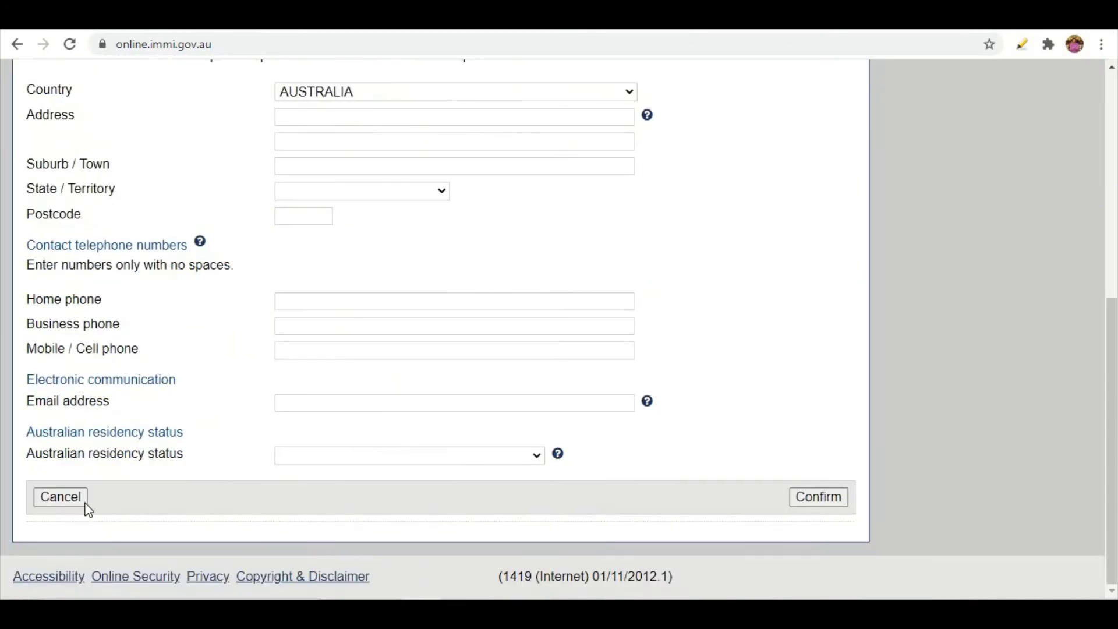
{"action": "left_click", "coordinate": [61, 497]}
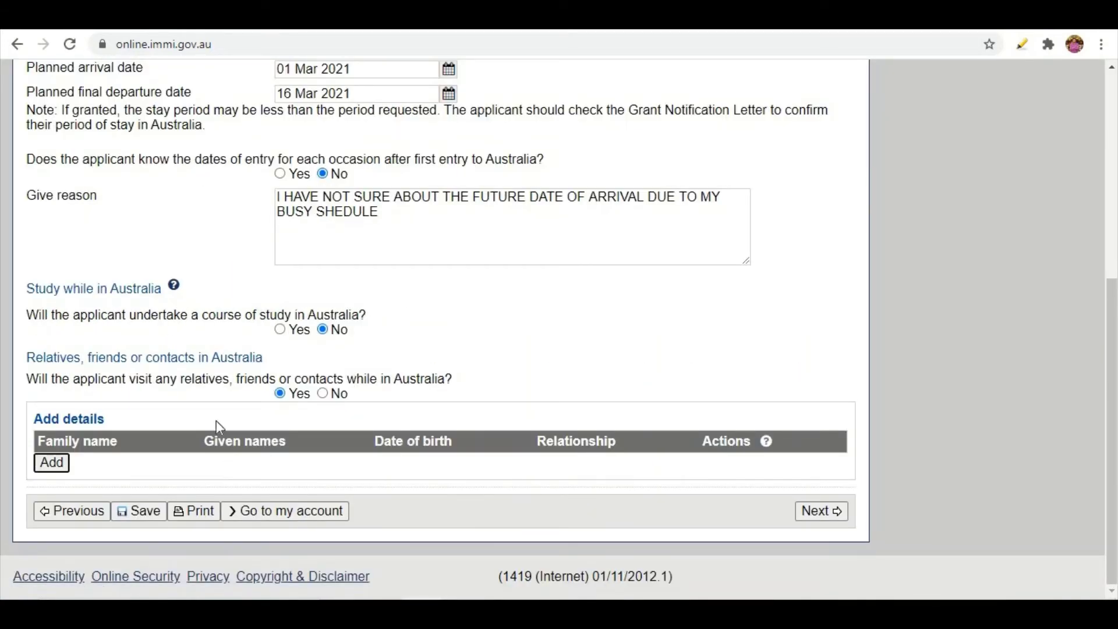
{"action": "left_click", "coordinate": [323, 395]}
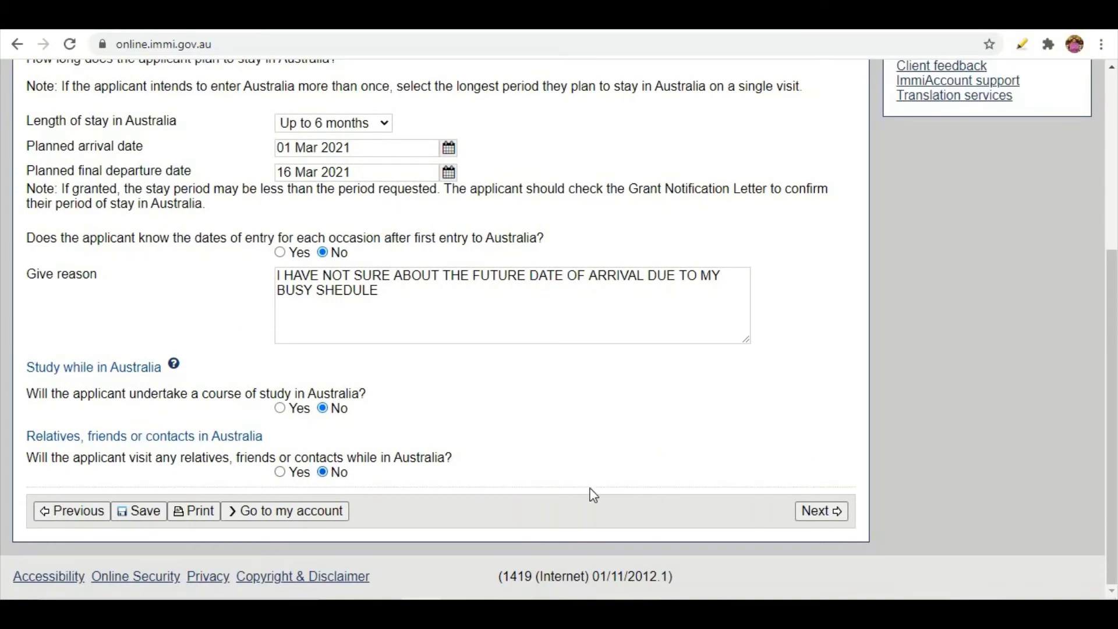
{"action": "left_click", "coordinate": [819, 512]}
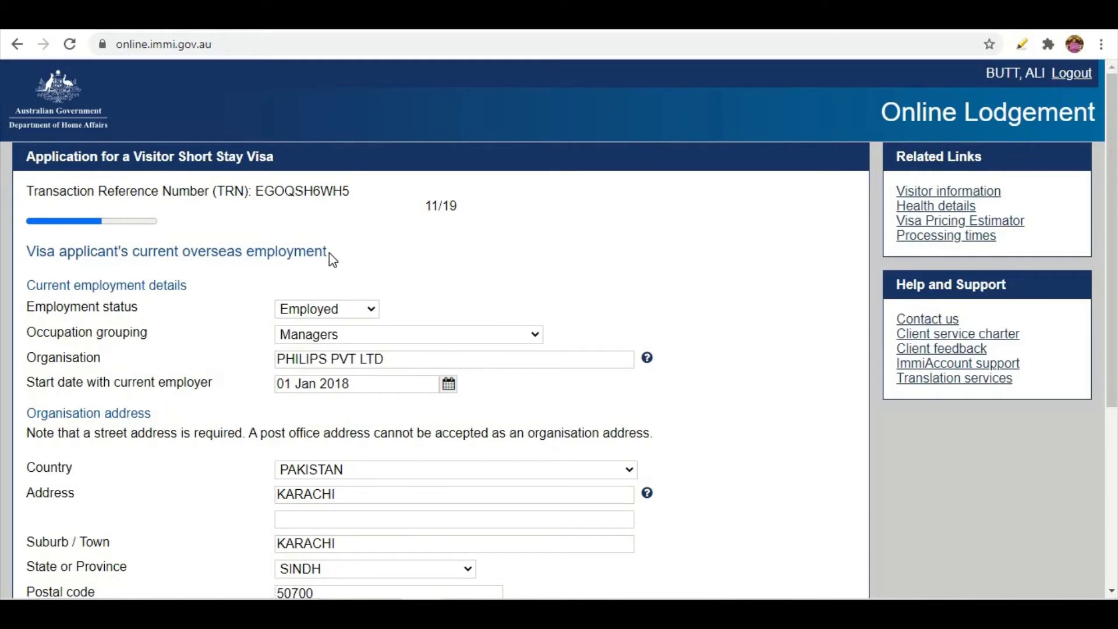
{"action": "left_click", "coordinate": [309, 315]}
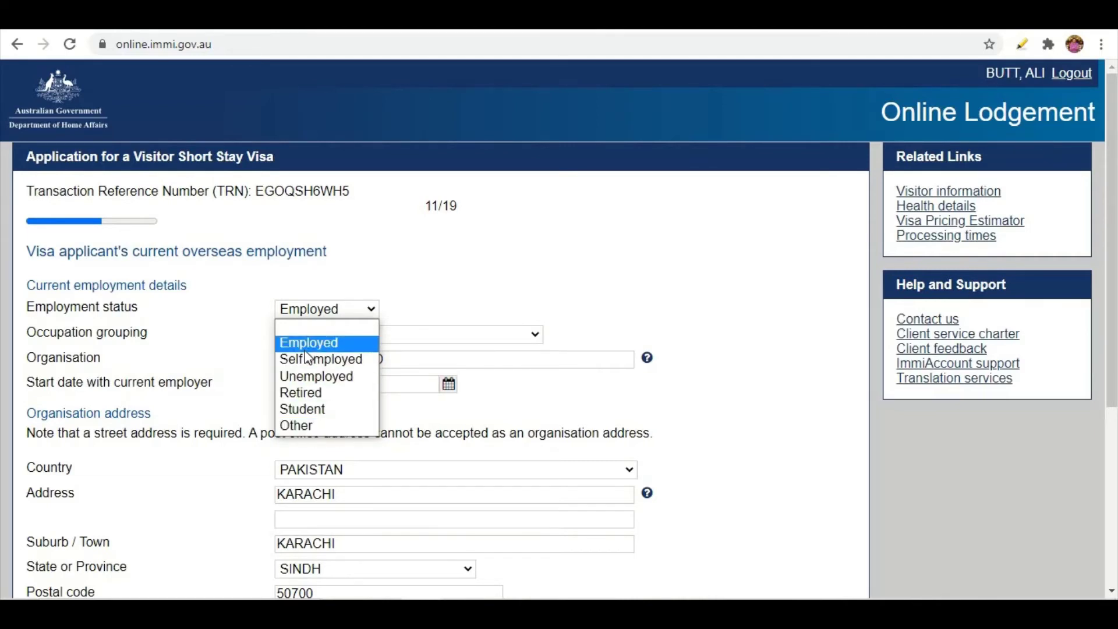
{"action": "left_click", "coordinate": [307, 349]}
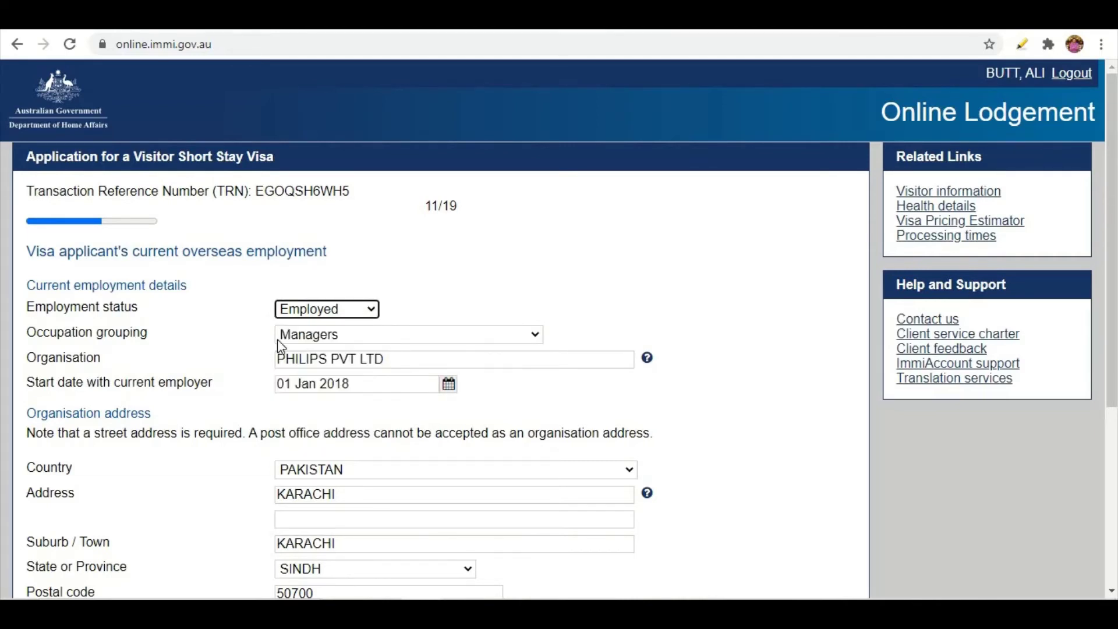
{"action": "left_click", "coordinate": [335, 336]}
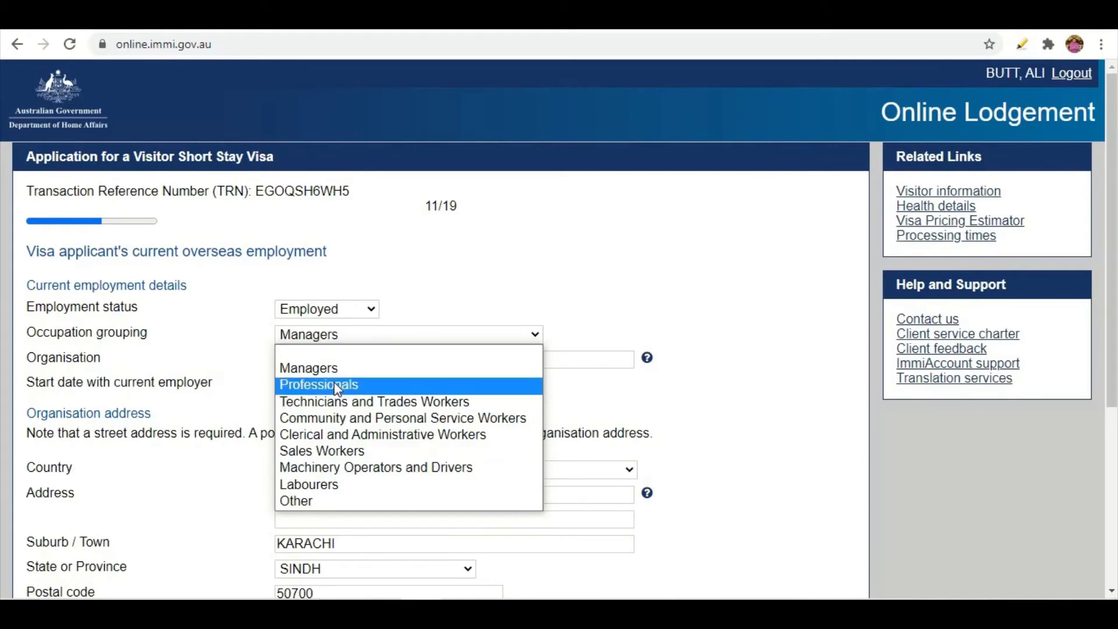
{"action": "left_click", "coordinate": [288, 369]}
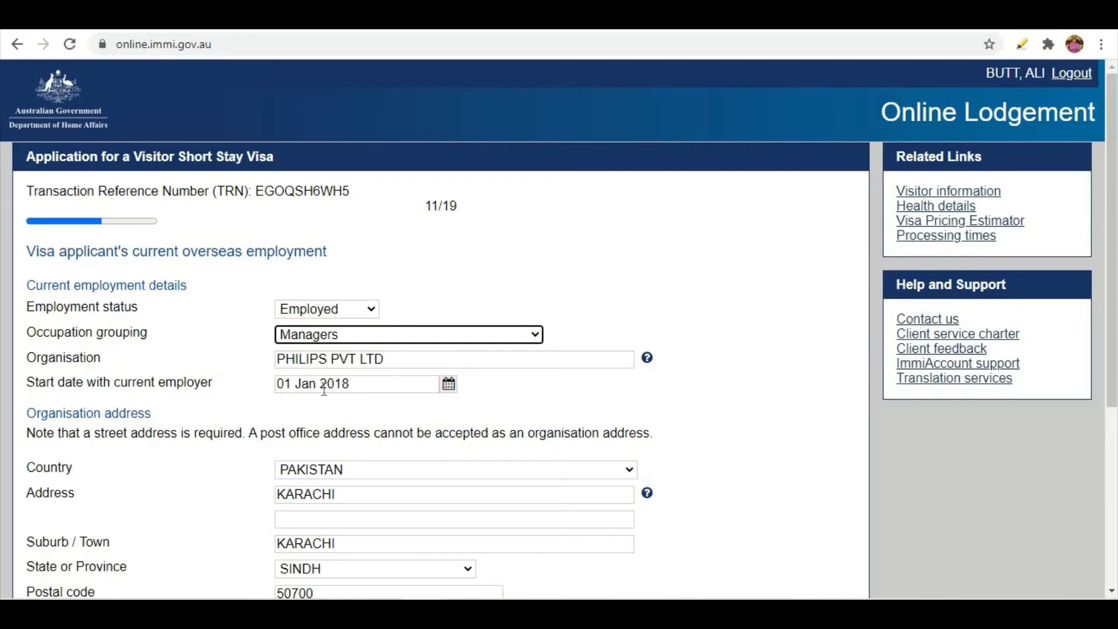
{"action": "scroll", "coordinate": [233, 416], "scroll_direction": "down", "scroll_amount": 1}
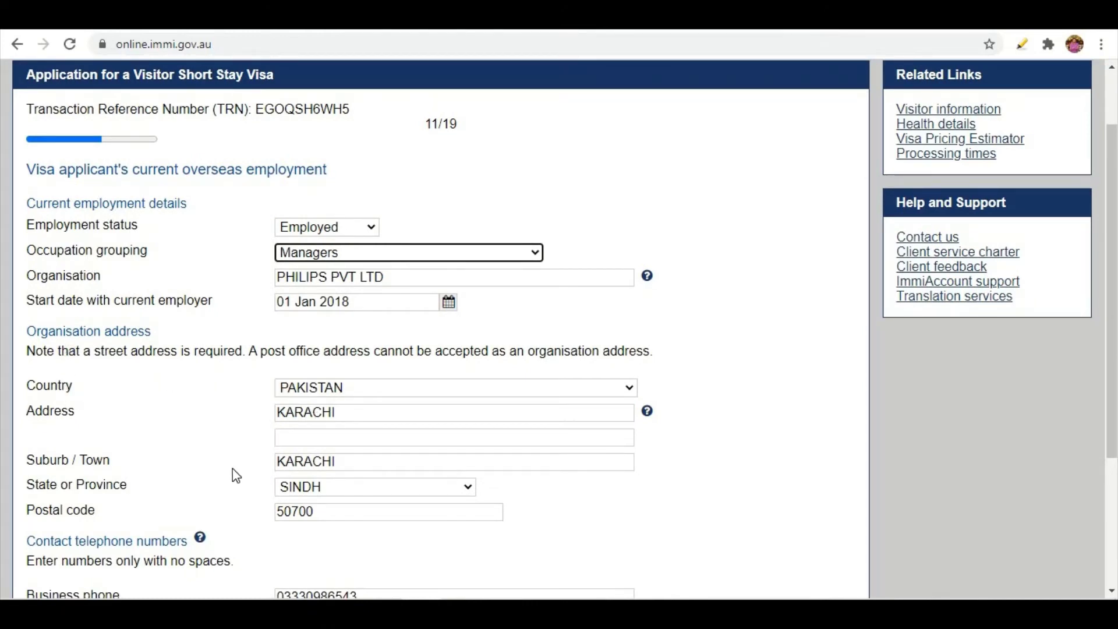
{"action": "scroll", "coordinate": [373, 499], "scroll_direction": "down", "scroll_amount": 3}
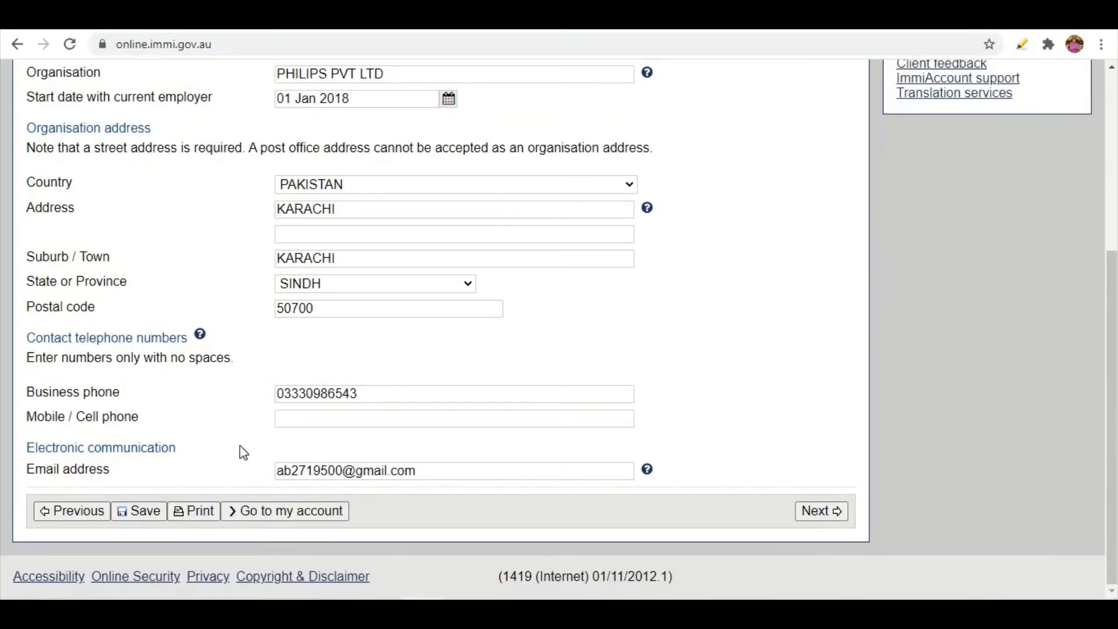
{"action": "scroll", "coordinate": [321, 420], "scroll_direction": "up", "scroll_amount": 3}
{"action": "scroll", "coordinate": [322, 420], "scroll_direction": "down", "scroll_amount": 1}
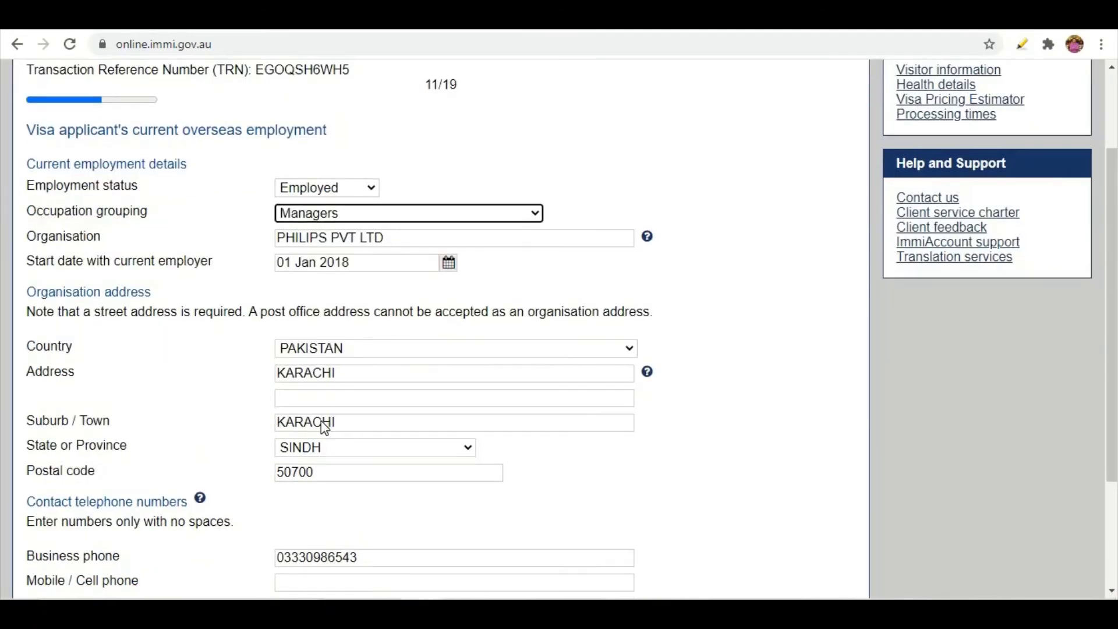
{"action": "scroll", "coordinate": [321, 420], "scroll_direction": "up", "scroll_amount": 1}
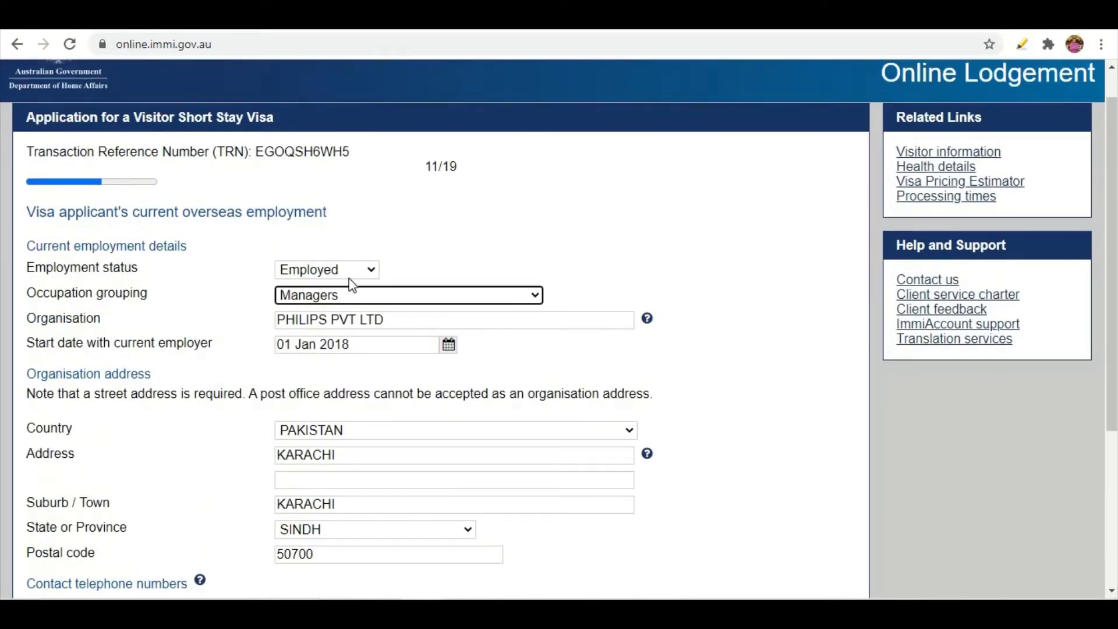
{"action": "scroll", "coordinate": [376, 427], "scroll_direction": "down", "scroll_amount": 1}
{"action": "scroll", "coordinate": [378, 414], "scroll_direction": "up", "scroll_amount": 1}
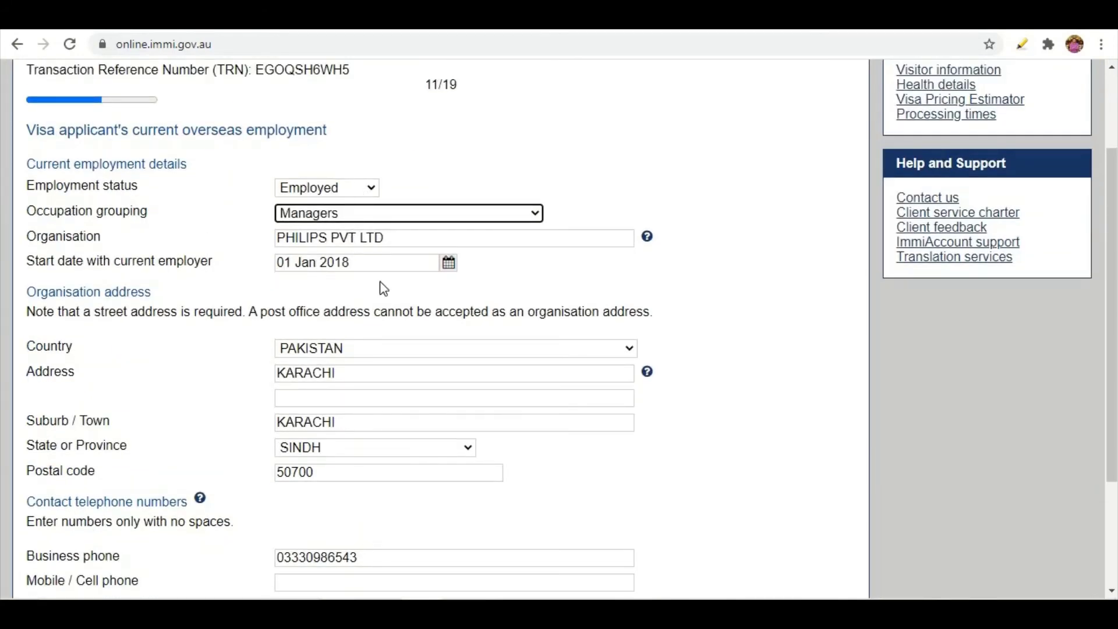
{"action": "left_click", "coordinate": [365, 189]}
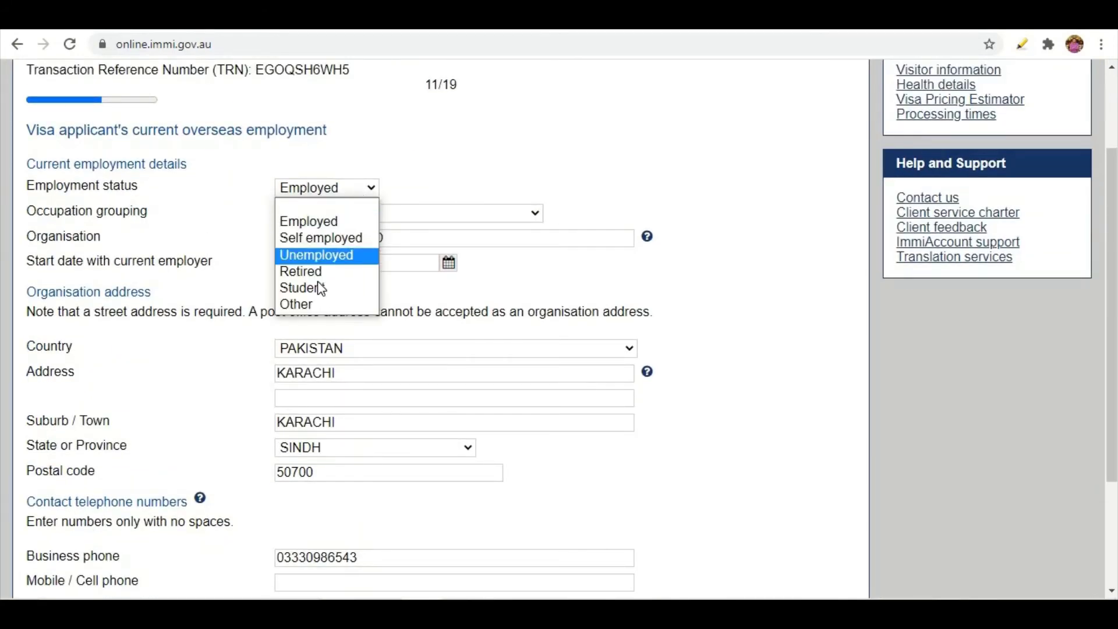
{"action": "left_click", "coordinate": [747, 284]}
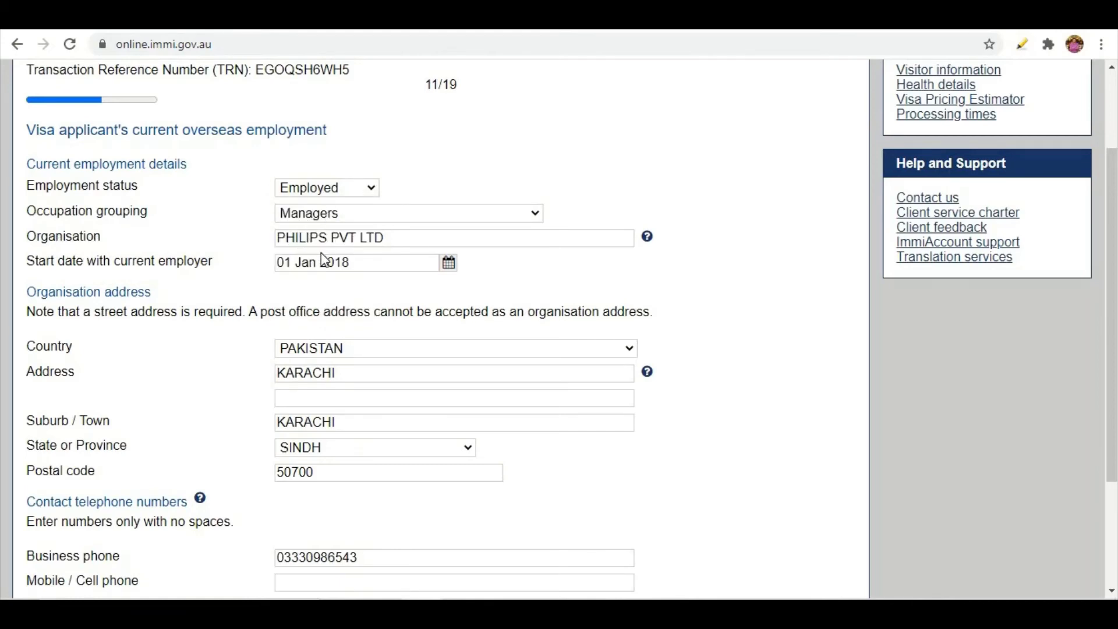
{"action": "scroll", "coordinate": [317, 307], "scroll_direction": "down", "scroll_amount": 3}
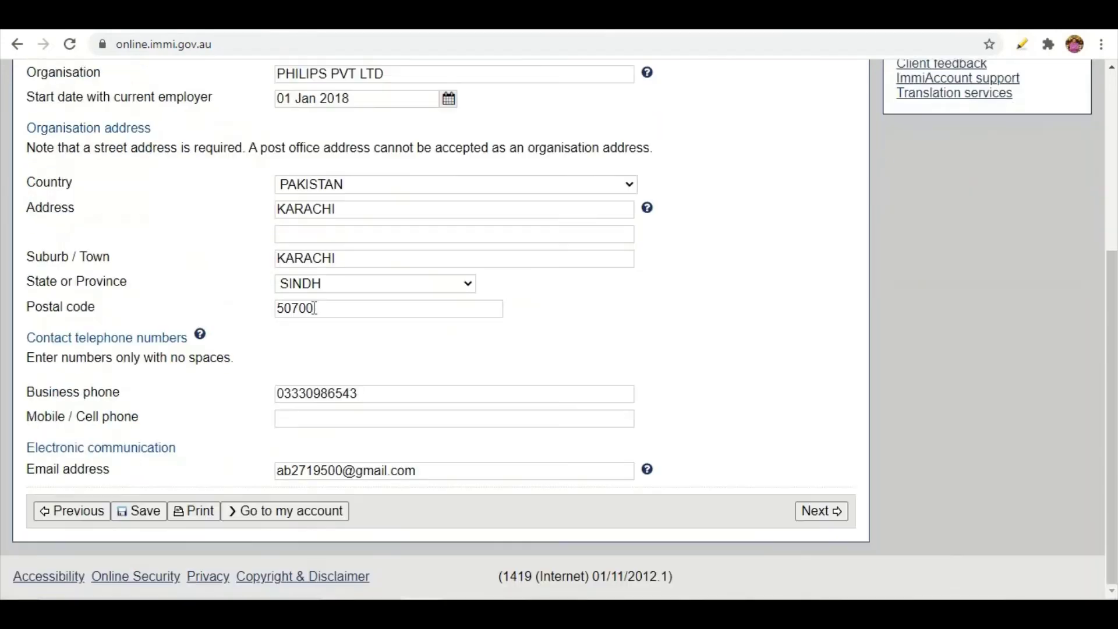
{"action": "scroll", "coordinate": [347, 244], "scroll_direction": "up", "scroll_amount": 3}
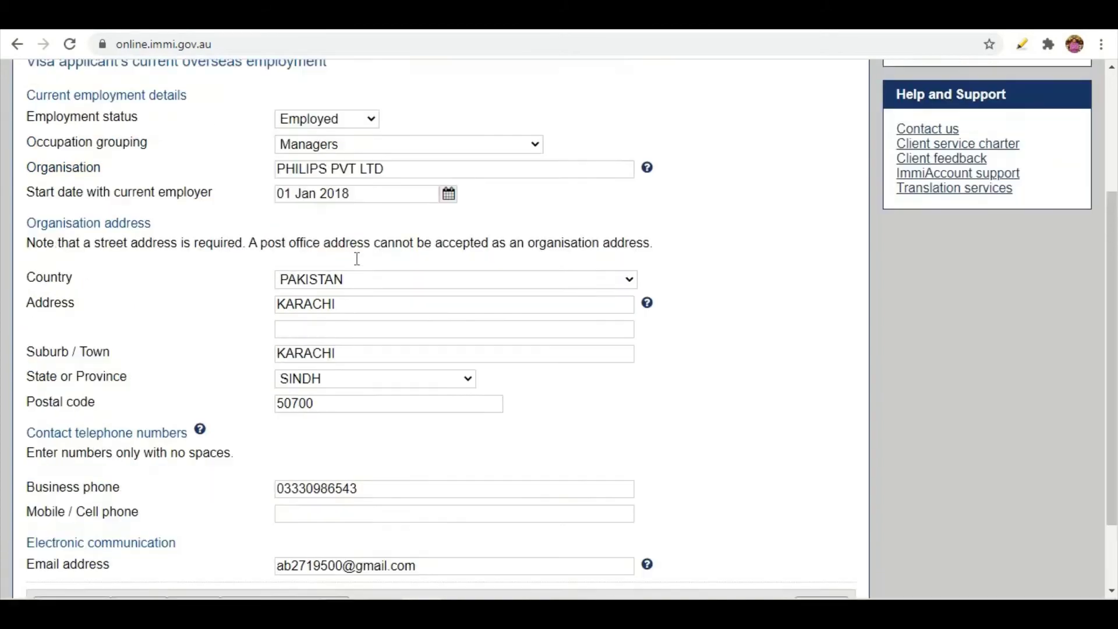
{"action": "left_click", "coordinate": [365, 189]}
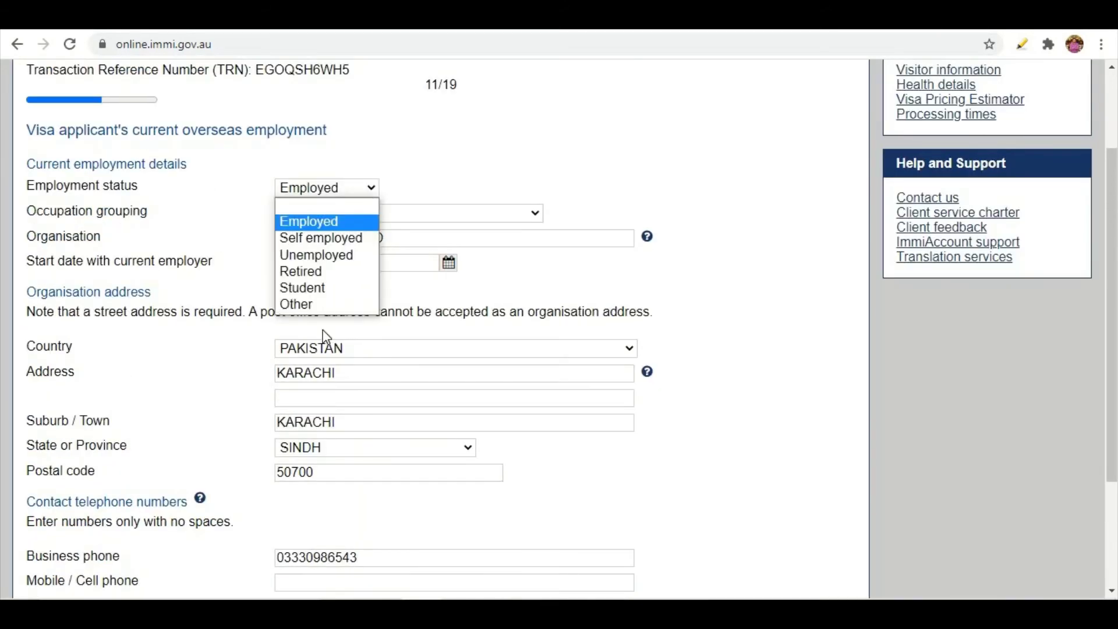
{"action": "left_click", "coordinate": [740, 306]}
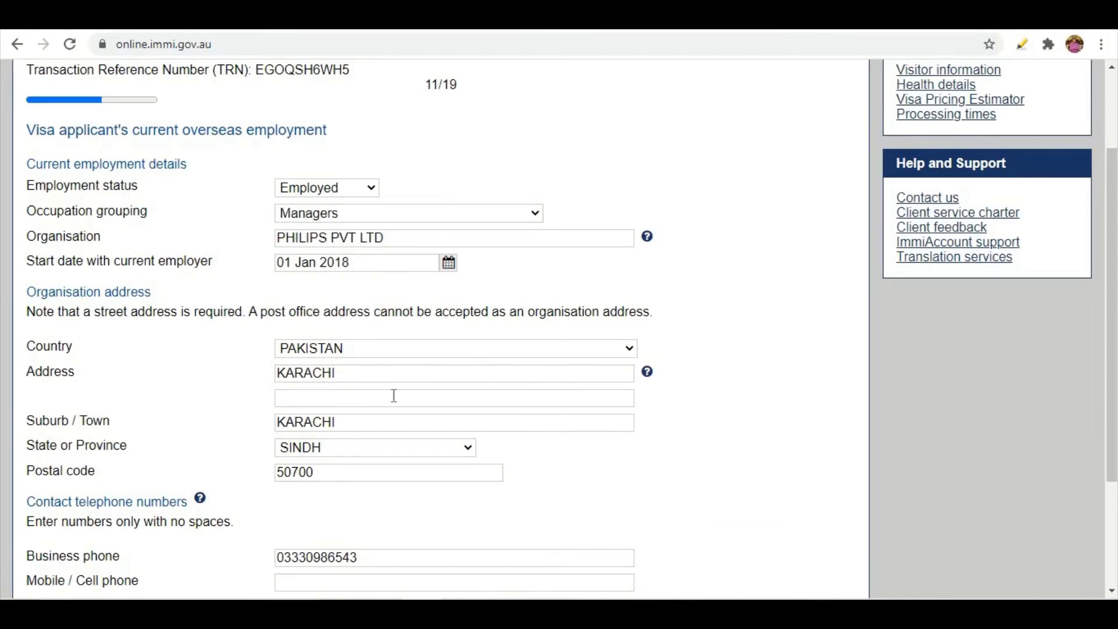
{"action": "scroll", "coordinate": [394, 396], "scroll_direction": "down", "scroll_amount": 3}
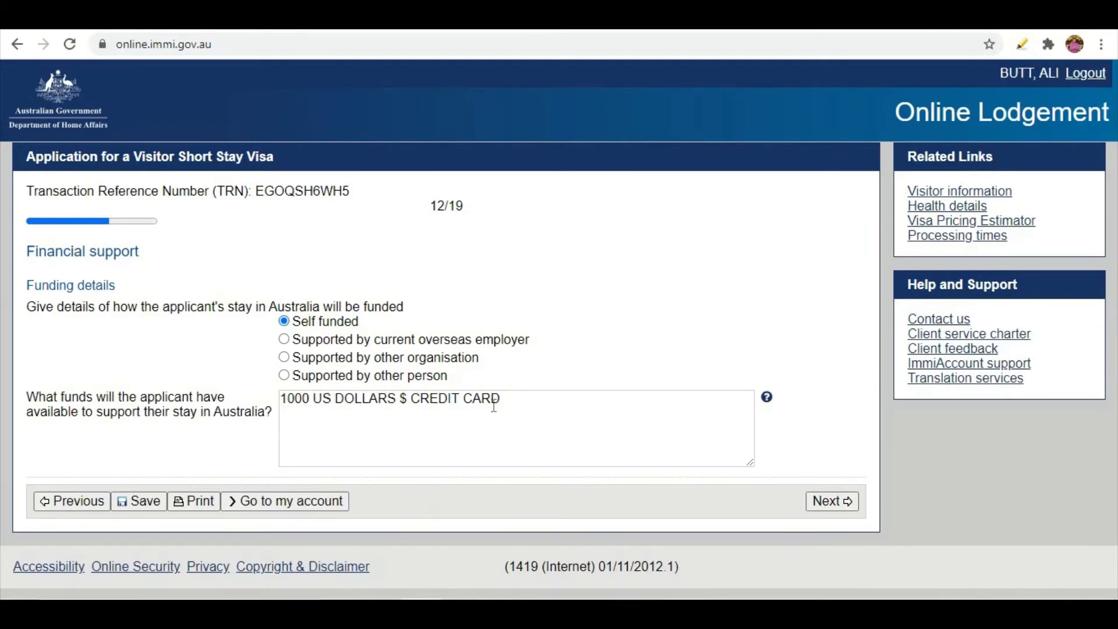
Submit financial support as Self funded with 1000 US DOLLARS $ CREDIT CARD.
{"action": "left_click", "coordinate": [839, 509]}
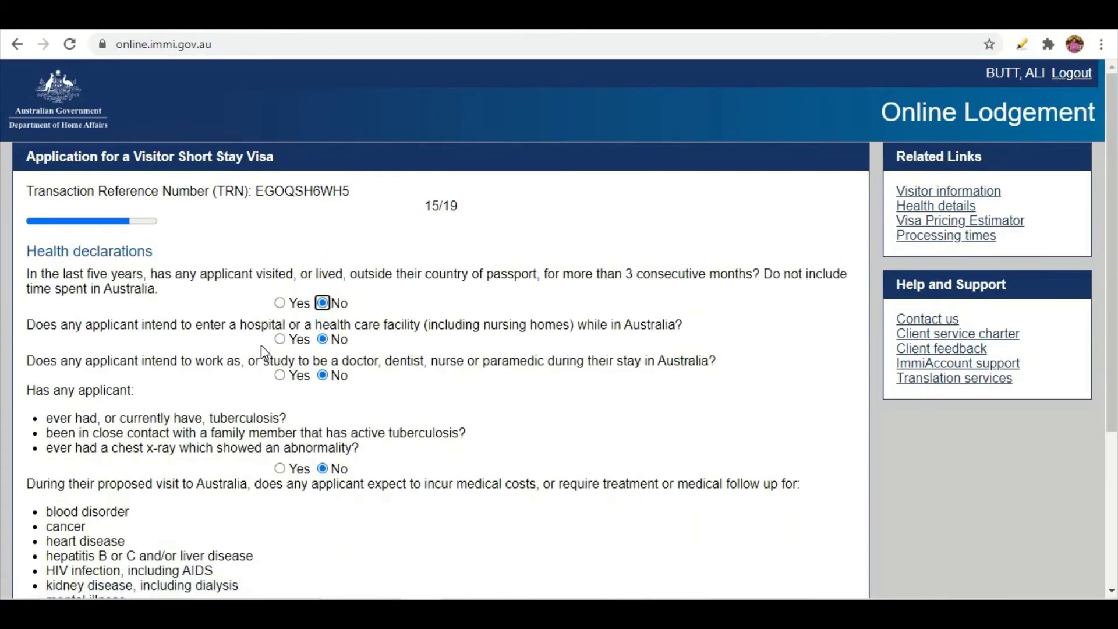
Scroll through the Health declarations page to review that every answer is No.
{"action": "scroll", "coordinate": [282, 345], "scroll_direction": "down", "scroll_amount": 3}
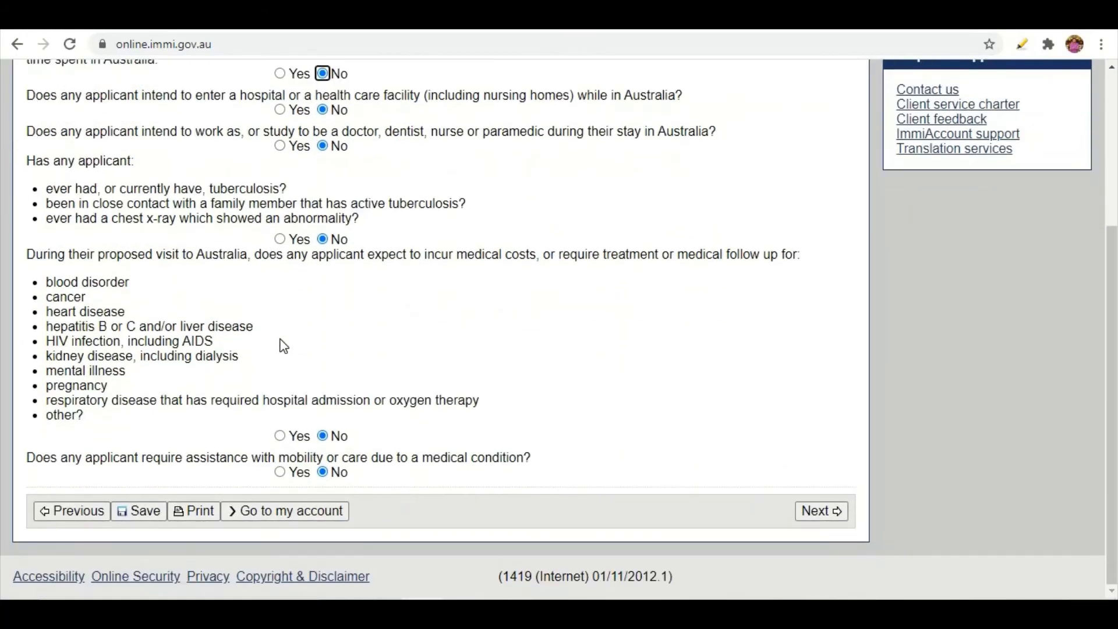
{"action": "scroll", "coordinate": [282, 345], "scroll_direction": "up", "scroll_amount": 1}
{"action": "scroll", "coordinate": [282, 339], "scroll_direction": "up", "scroll_amount": 3}
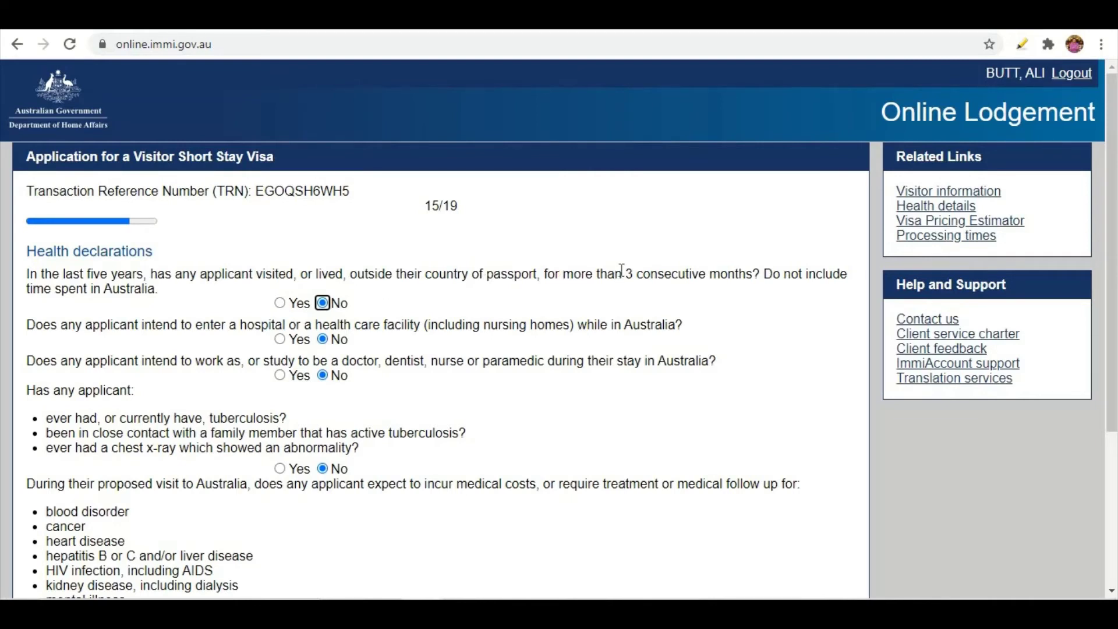
{"action": "left_click_drag", "start_coordinate": [622, 269], "coordinate": [26, 273]}
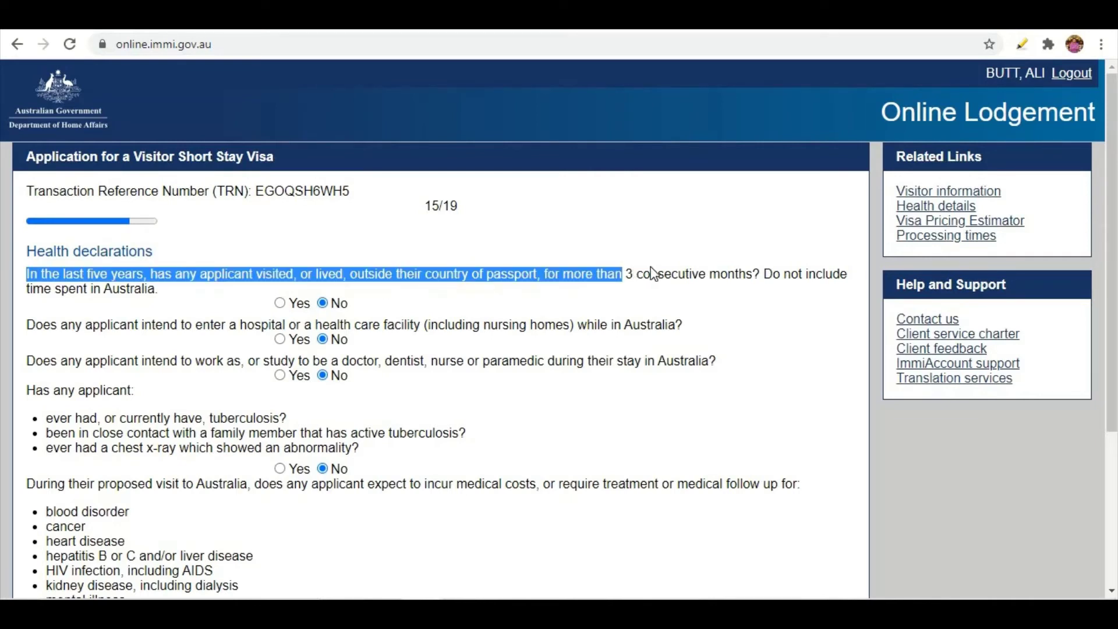
{"action": "left_click", "coordinate": [645, 305]}
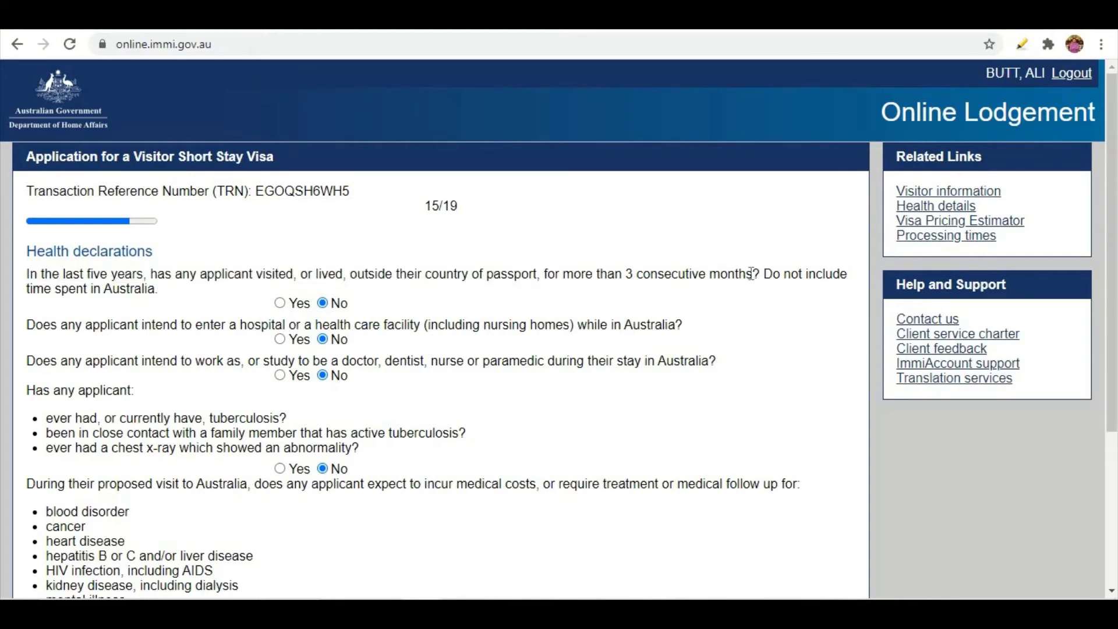
{"action": "left_click_drag", "start_coordinate": [751, 273], "coordinate": [635, 275]}
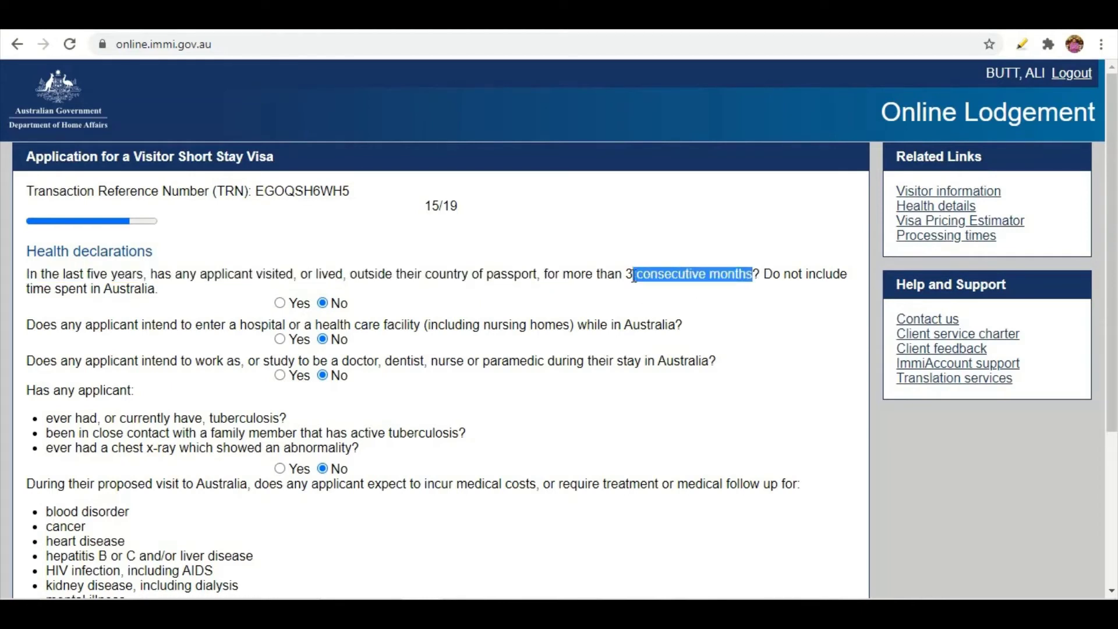
{"action": "key", "text": "Tab"}
{"action": "scroll", "coordinate": [474, 417], "scroll_direction": "down", "scroll_amount": 1}
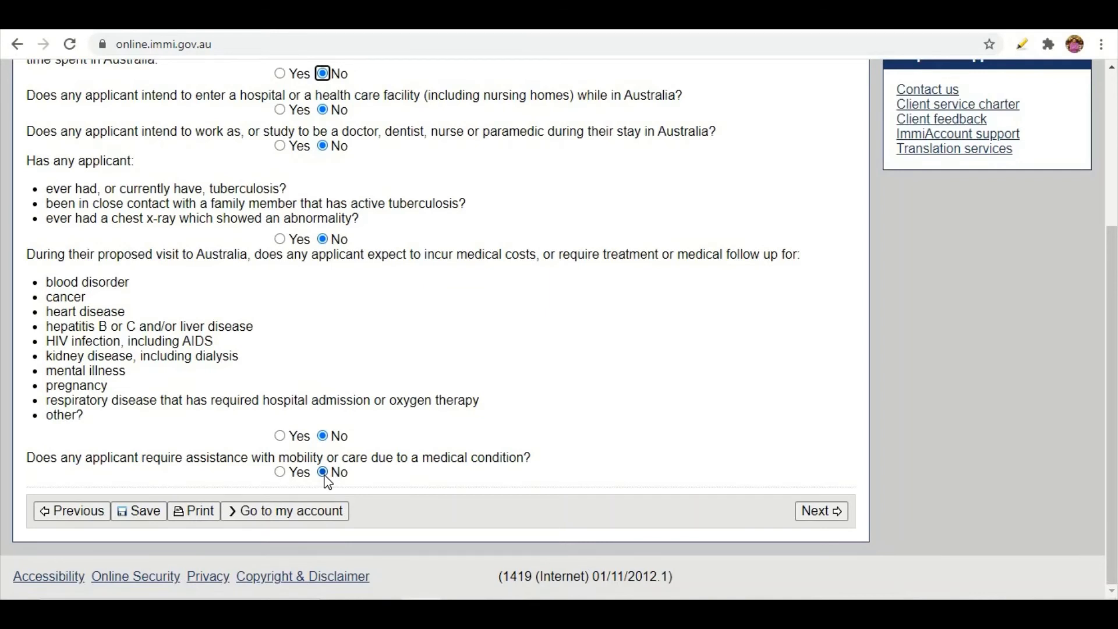
Answer No to the mobility assistance question and continue to Character declarations.
{"action": "left_click", "coordinate": [280, 472]}
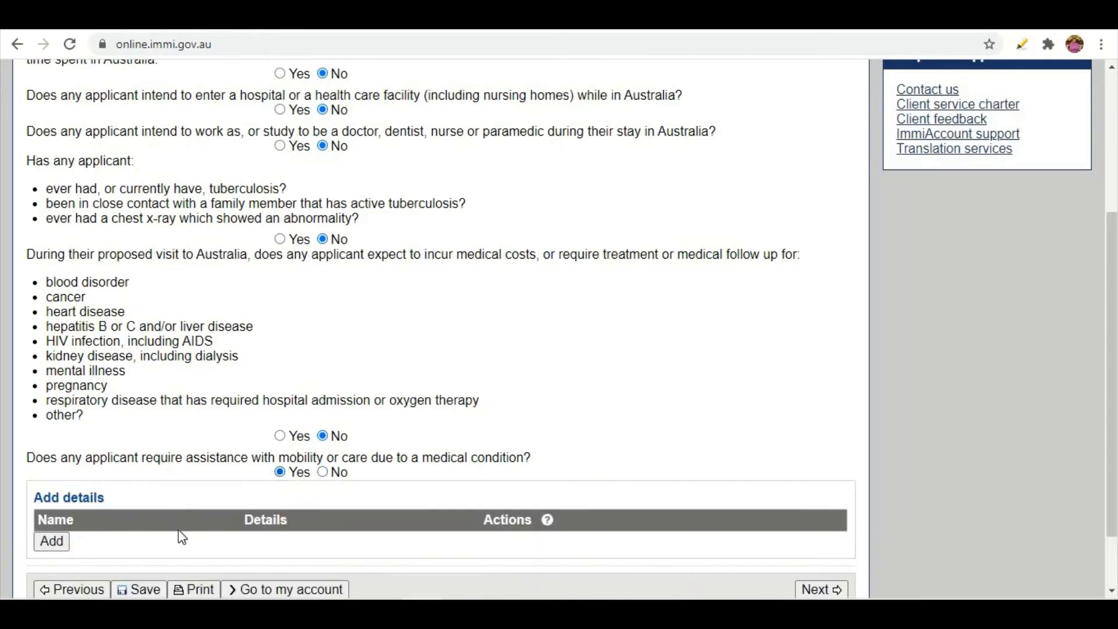
{"action": "left_click", "coordinate": [323, 472]}
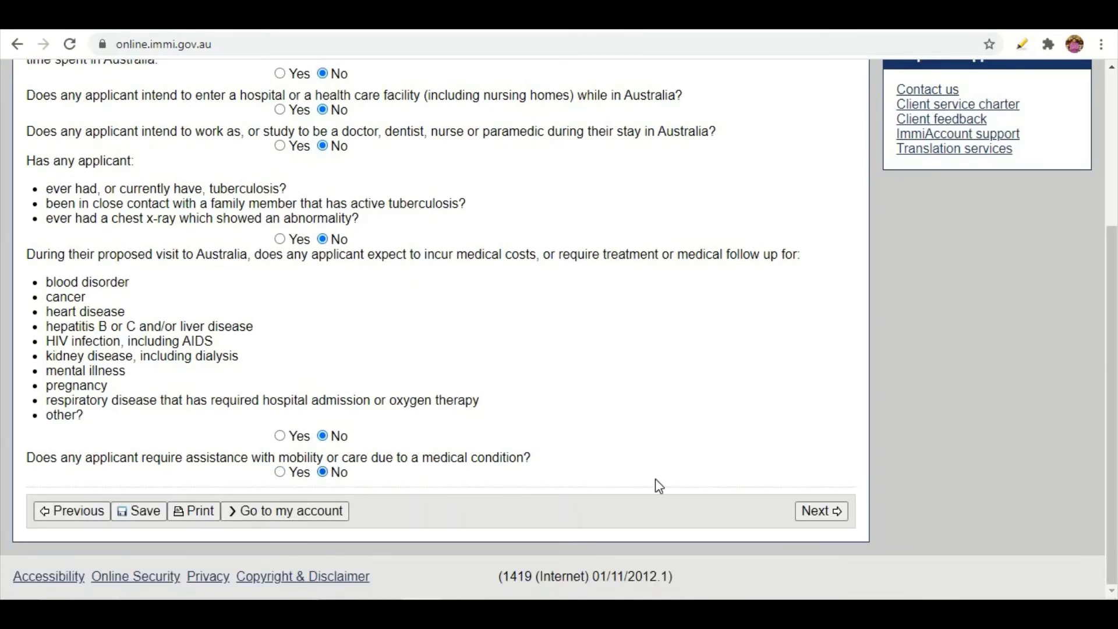
{"action": "left_click", "coordinate": [817, 513]}
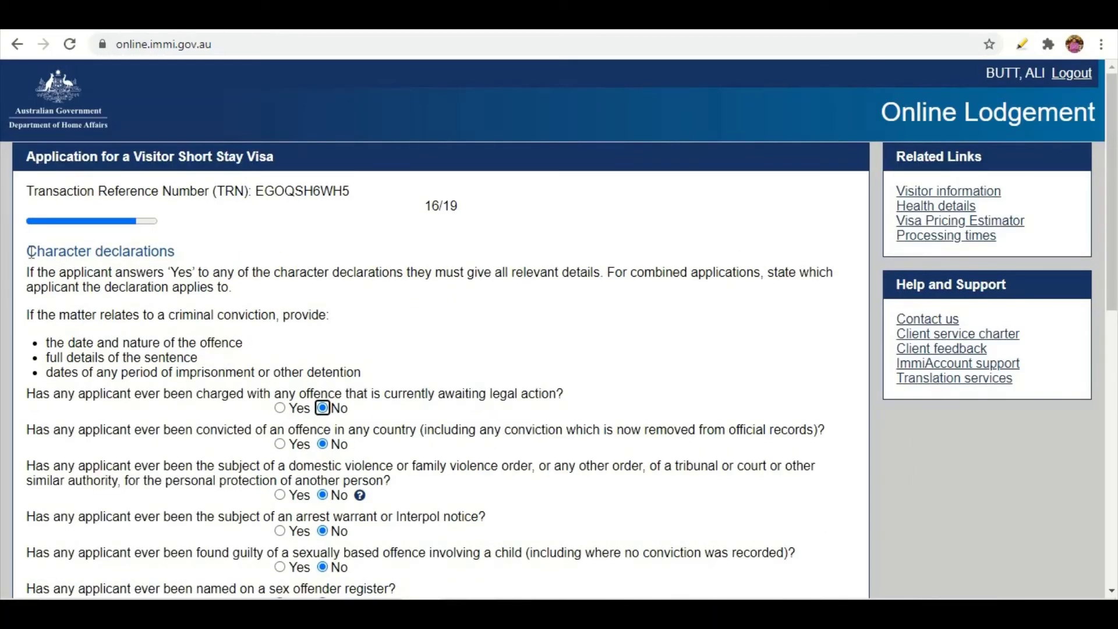
Check that every Character declaration on page 16/19 is answered No and submit it.
{"action": "left_click_drag", "start_coordinate": [29, 251], "coordinate": [172, 251]}
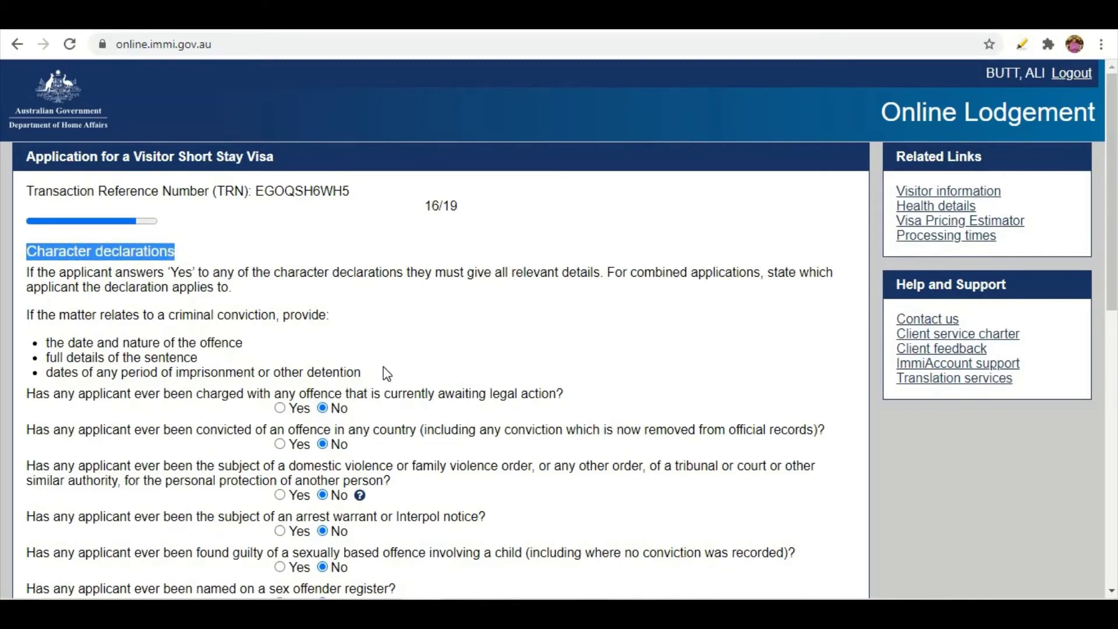
{"action": "scroll", "coordinate": [386, 369], "scroll_direction": "down", "scroll_amount": 7}
{"action": "scroll", "coordinate": [387, 373], "scroll_direction": "down", "scroll_amount": 4}
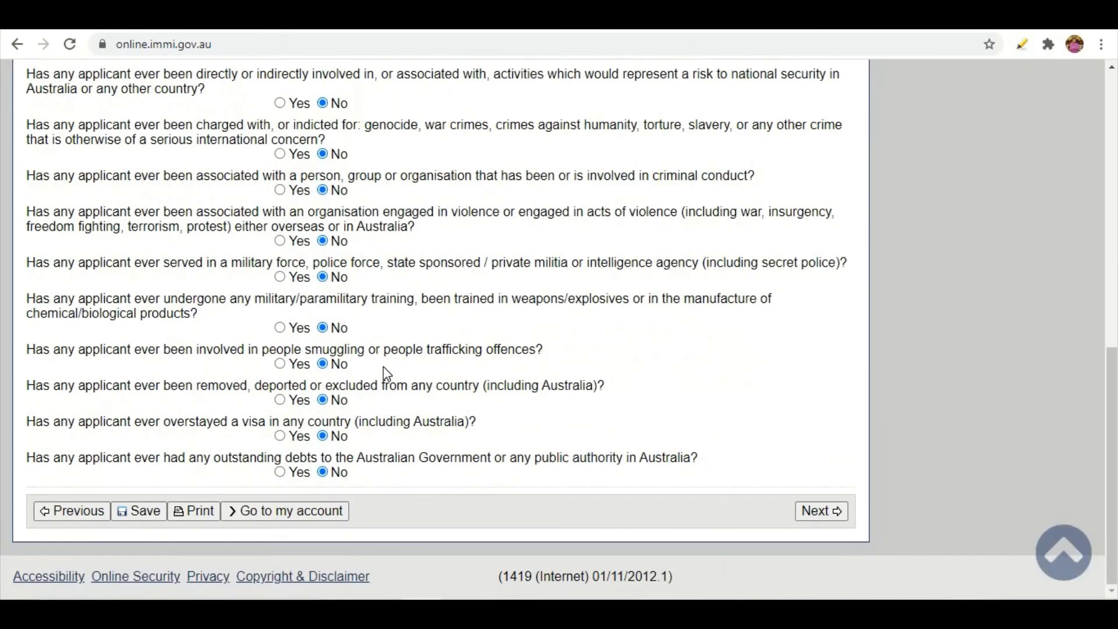
{"action": "scroll", "coordinate": [384, 368], "scroll_direction": "up", "scroll_amount": 10}
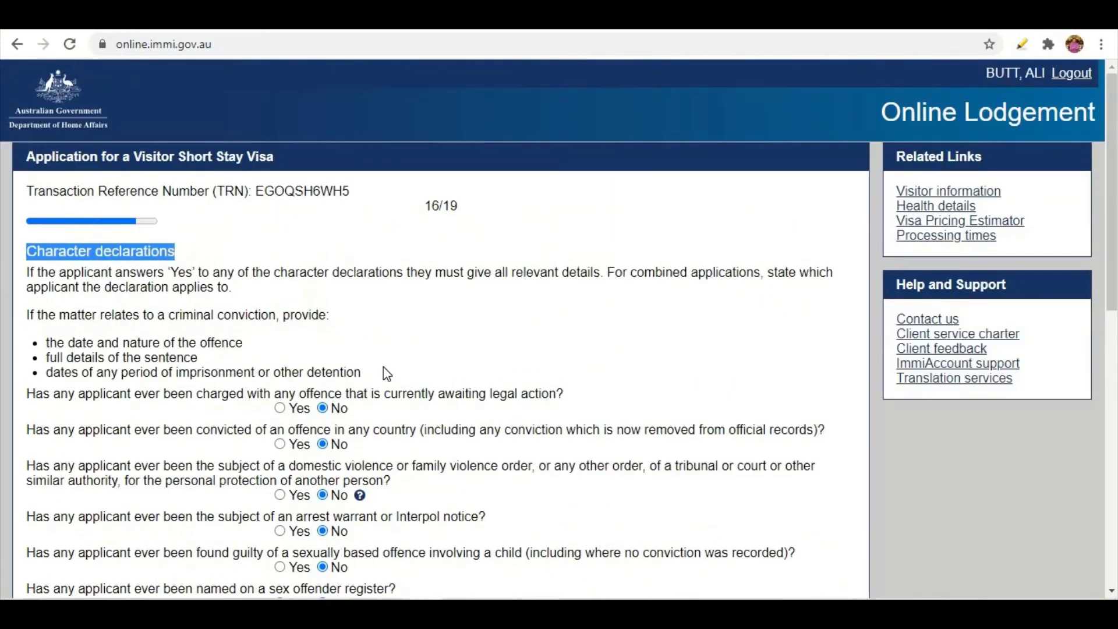
{"action": "scroll", "coordinate": [387, 373], "scroll_direction": "down", "scroll_amount": 1}
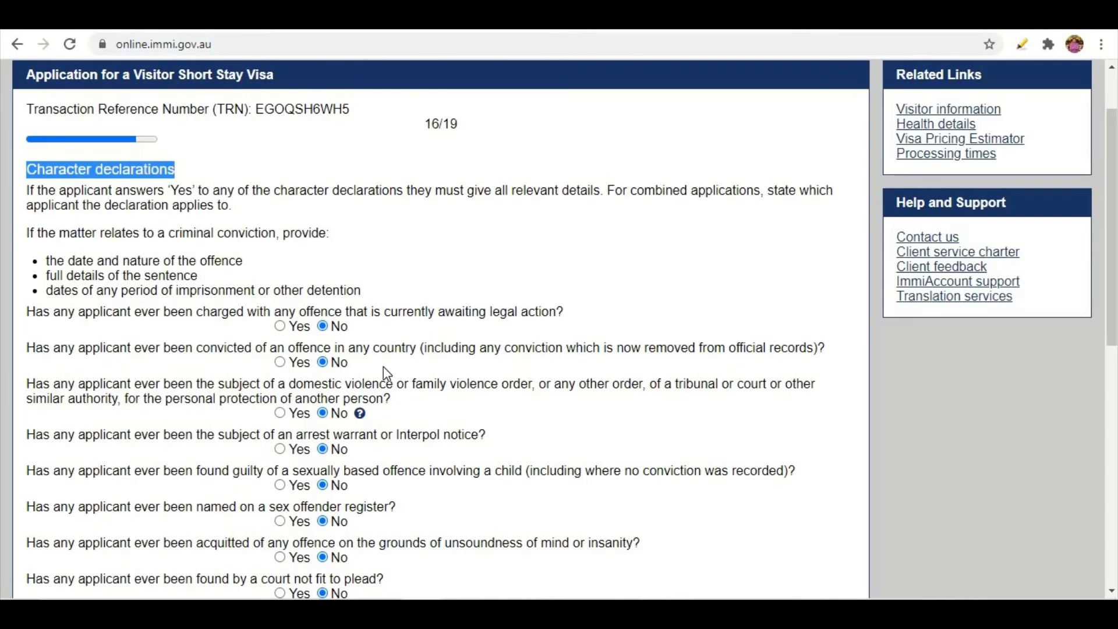
{"action": "scroll", "coordinate": [383, 366], "scroll_direction": "down", "scroll_amount": 1}
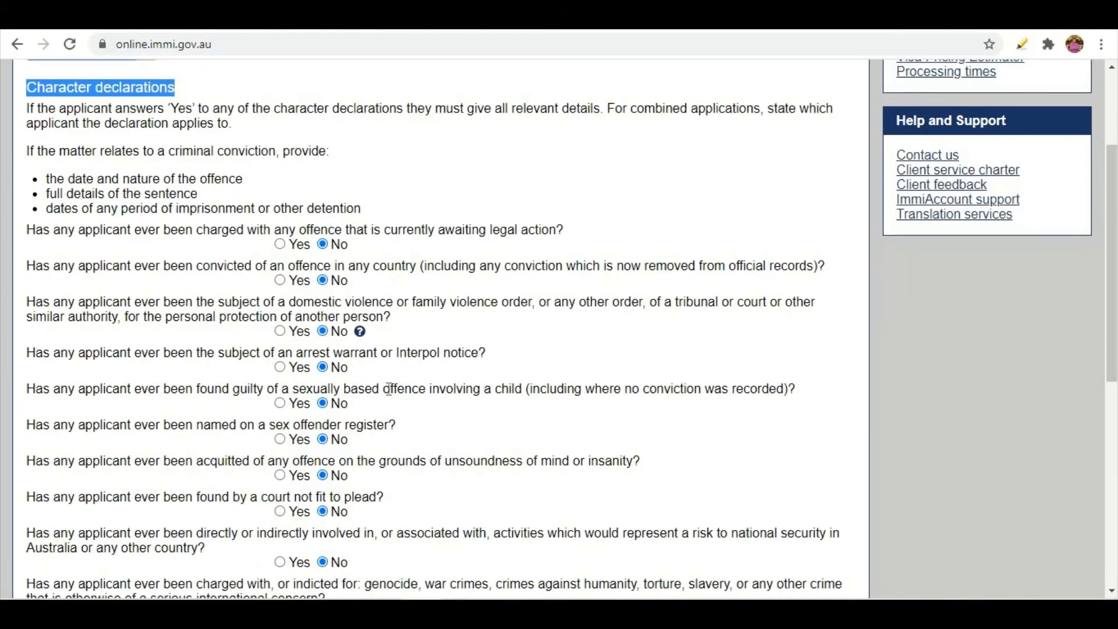
{"action": "scroll", "coordinate": [481, 387], "scroll_direction": "down", "scroll_amount": 2}
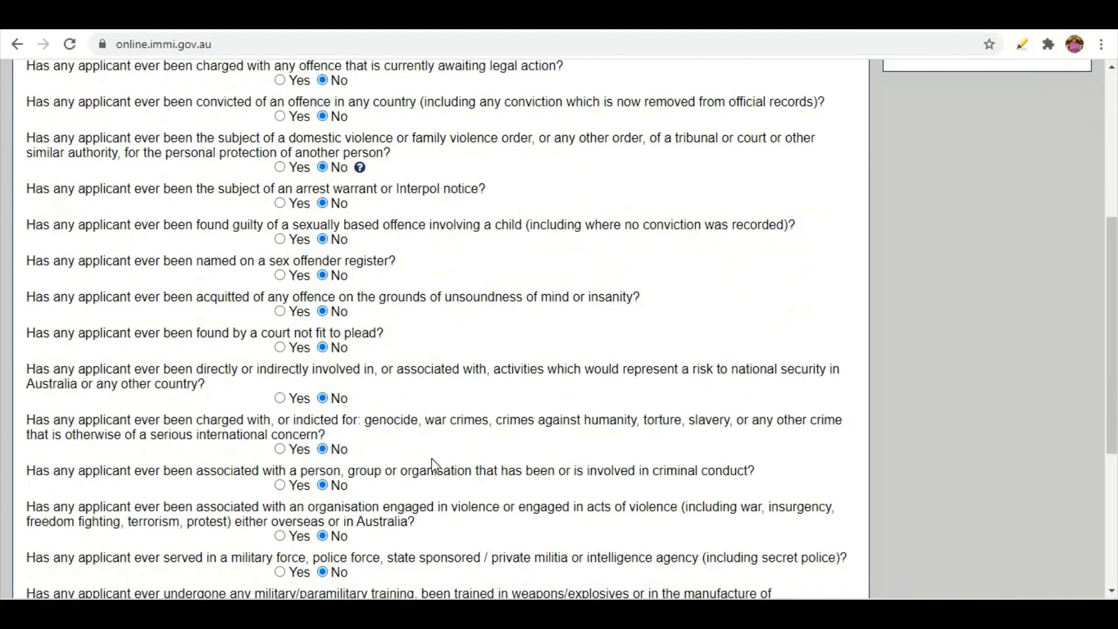
{"action": "scroll", "coordinate": [431, 453], "scroll_direction": "up", "scroll_amount": 3}
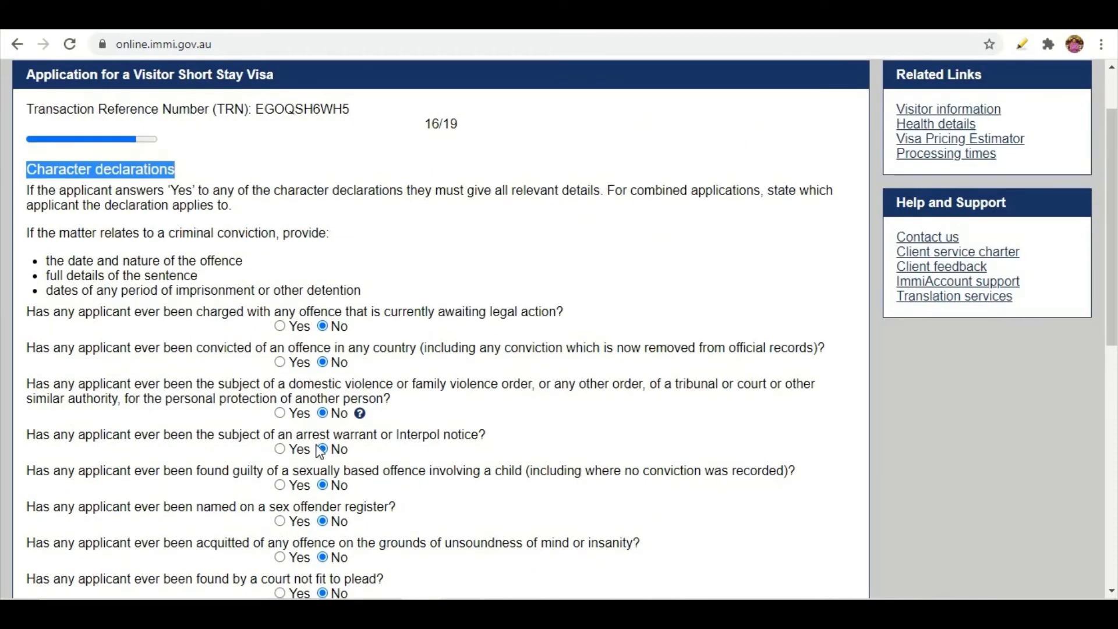
{"action": "scroll", "coordinate": [354, 309], "scroll_direction": "down", "scroll_amount": 8}
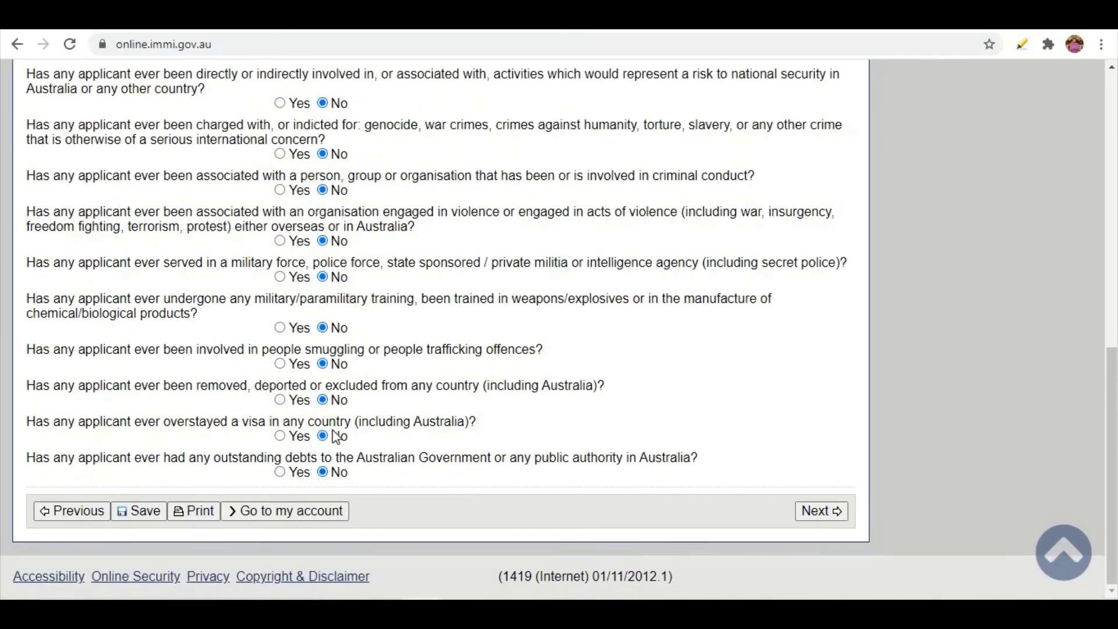
{"action": "scroll", "coordinate": [332, 367], "scroll_direction": "up", "scroll_amount": 5}
{"action": "scroll", "coordinate": [330, 362], "scroll_direction": "up", "scroll_amount": 3}
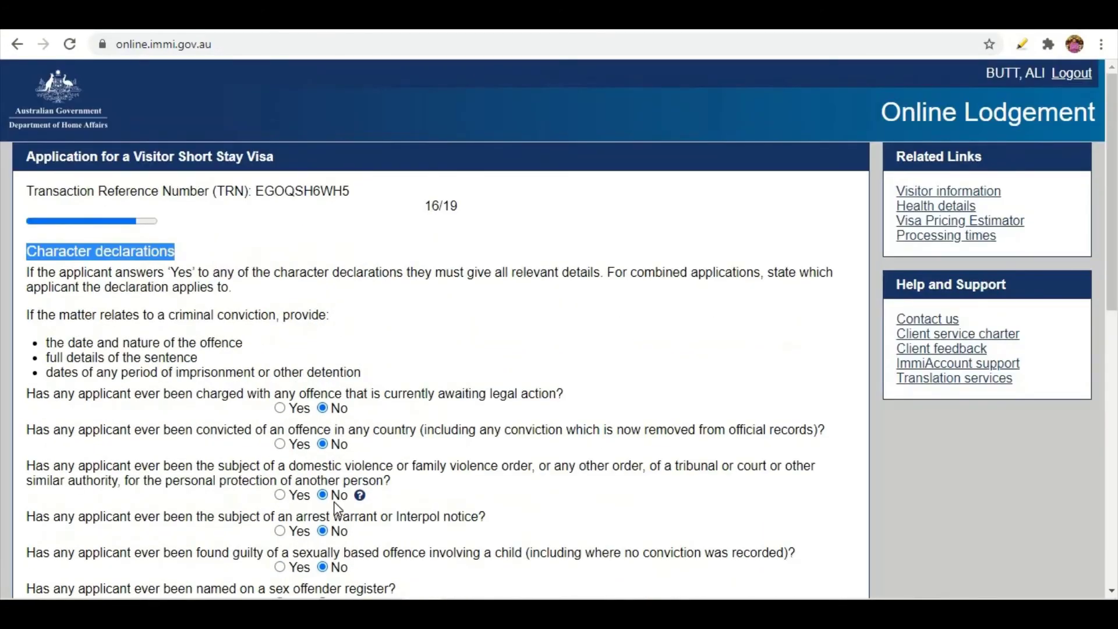
{"action": "scroll", "coordinate": [330, 493], "scroll_direction": "down", "scroll_amount": 4}
{"action": "scroll", "coordinate": [331, 493], "scroll_direction": "down", "scroll_amount": 4}
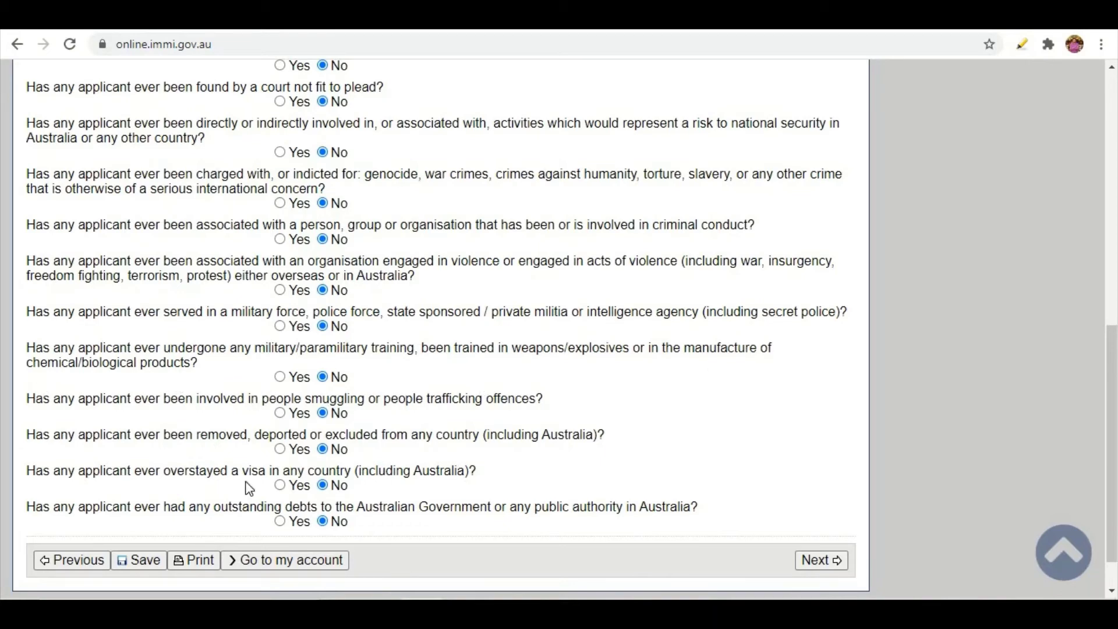
{"action": "scroll", "coordinate": [249, 488], "scroll_direction": "up", "scroll_amount": 7}
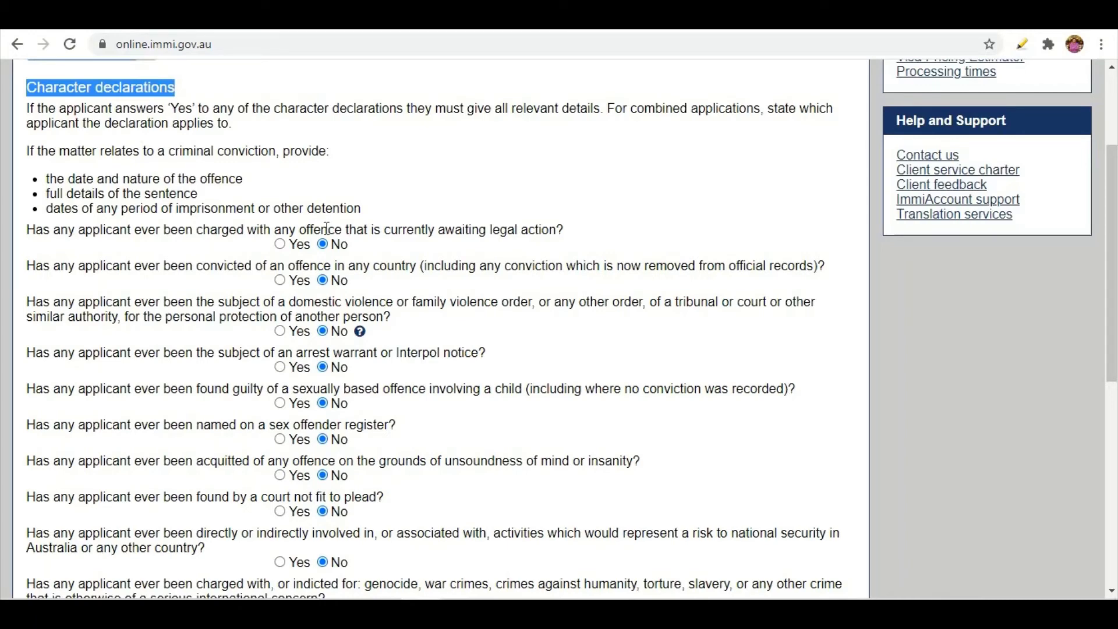
{"action": "scroll", "coordinate": [326, 227], "scroll_direction": "down", "scroll_amount": 4}
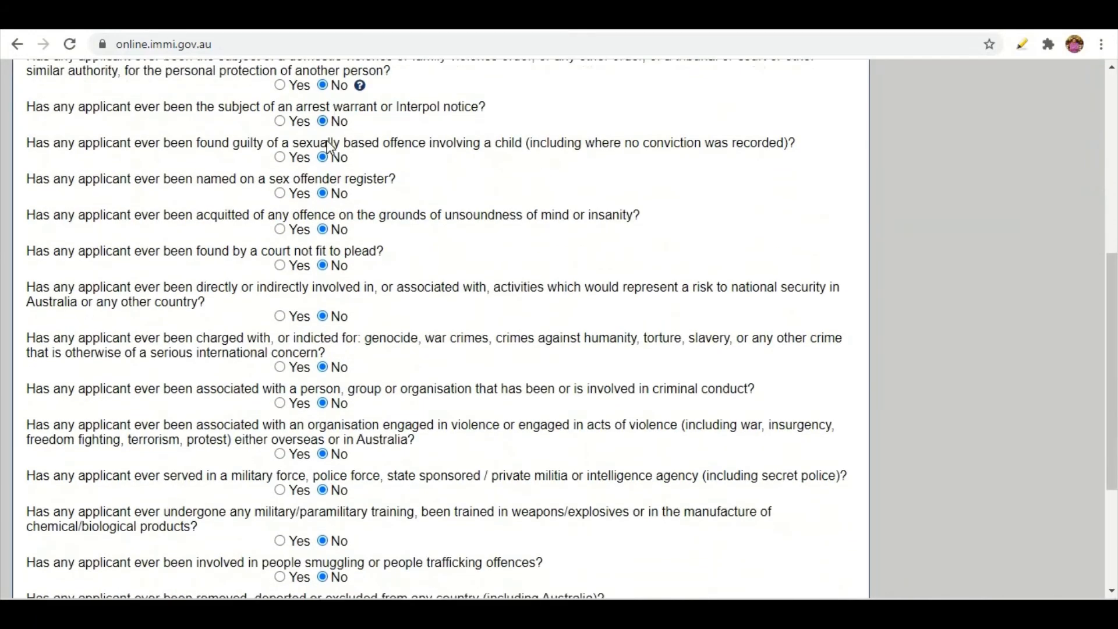
{"action": "scroll", "coordinate": [340, 467], "scroll_direction": "down", "scroll_amount": 4}
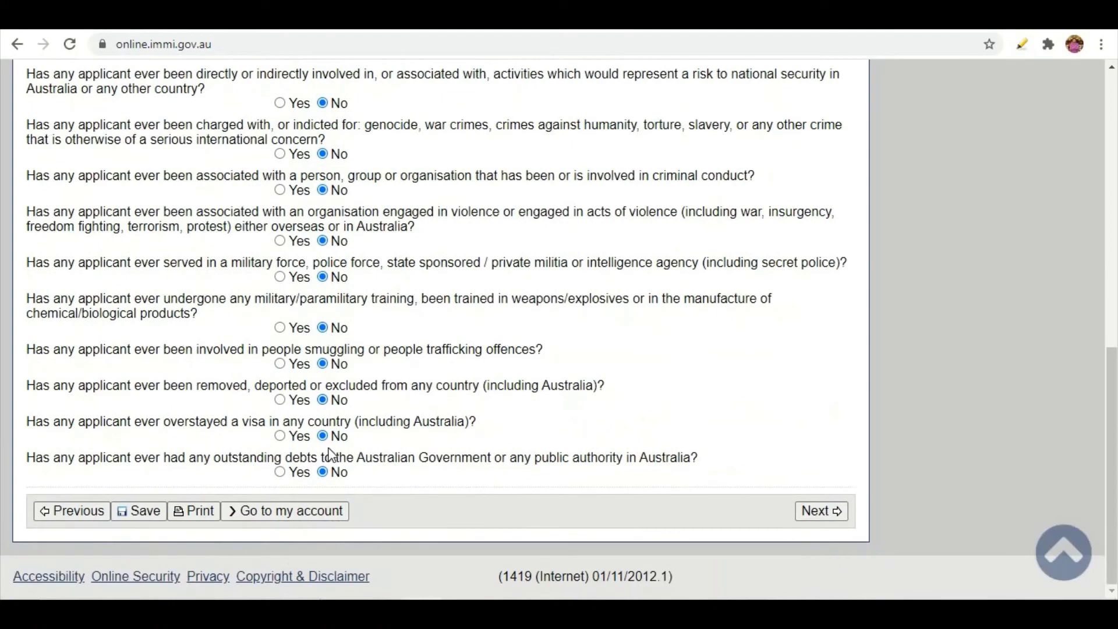
{"action": "left_click", "coordinate": [823, 511]}
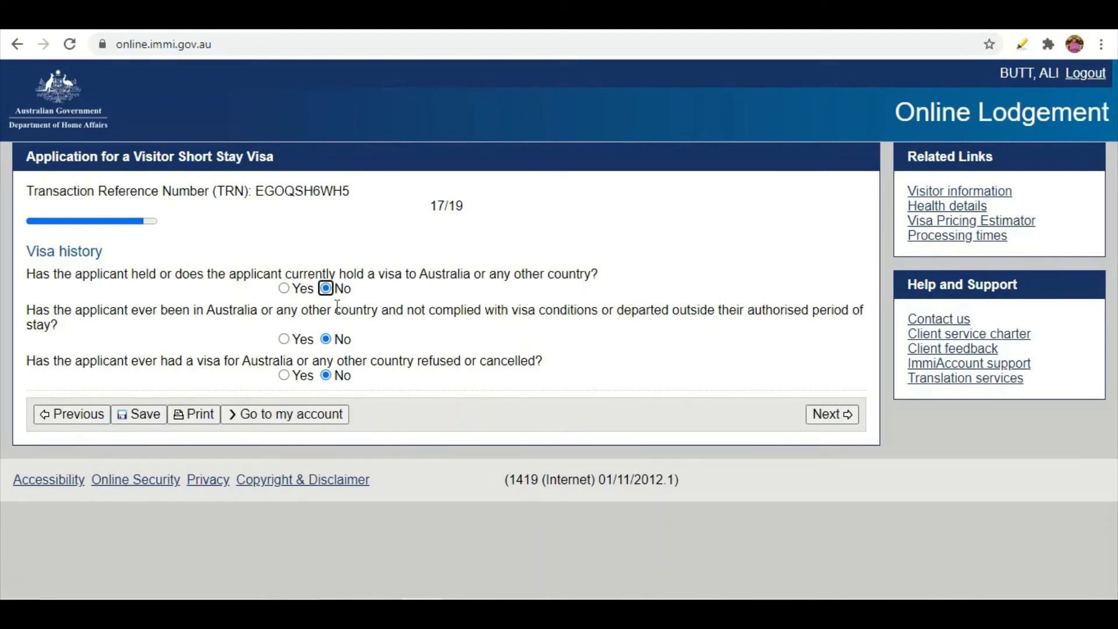
Leave the previous-visa question on Visa history answered No.
{"action": "left_click", "coordinate": [284, 288]}
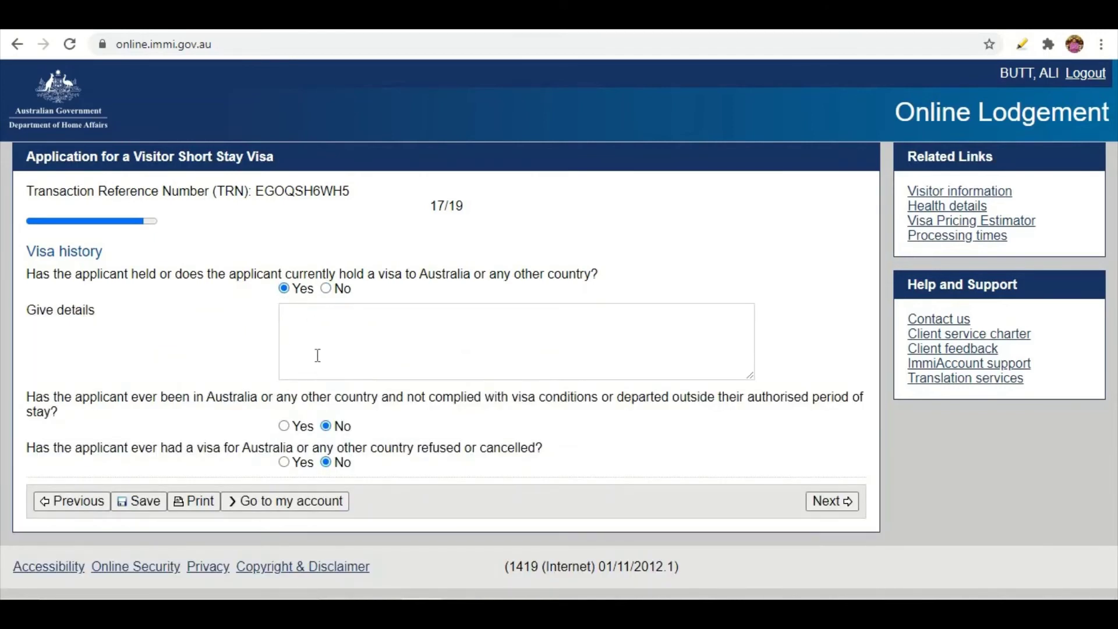
{"action": "left_click", "coordinate": [325, 289]}
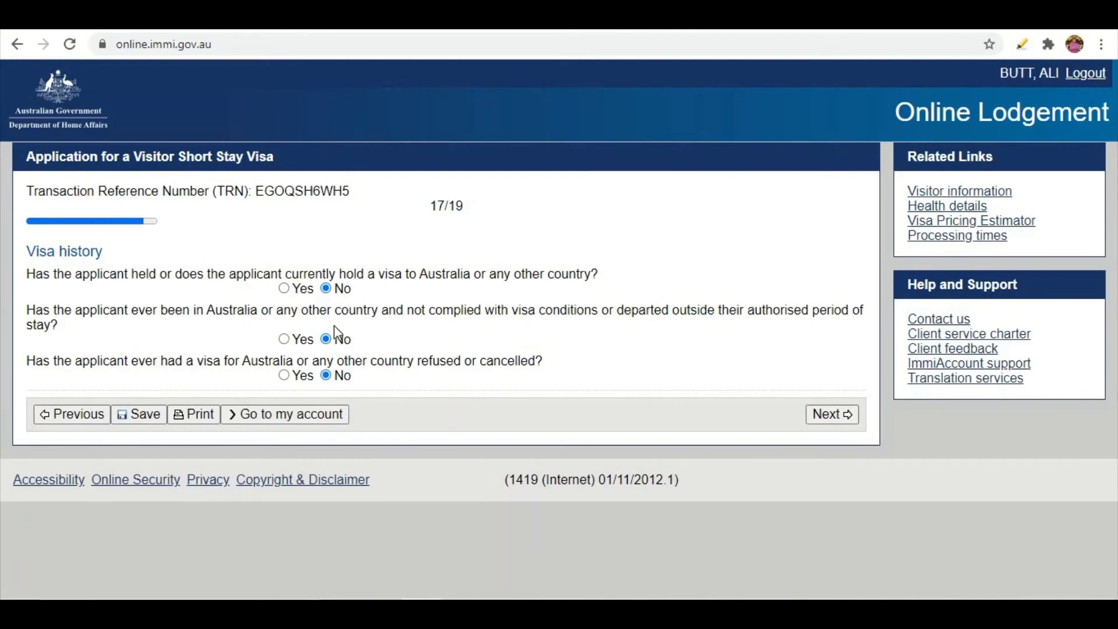
Keep the visa-condition breach and refused-or-cancelled visa questions at No and submit Visa history.
{"action": "left_click", "coordinate": [284, 339]}
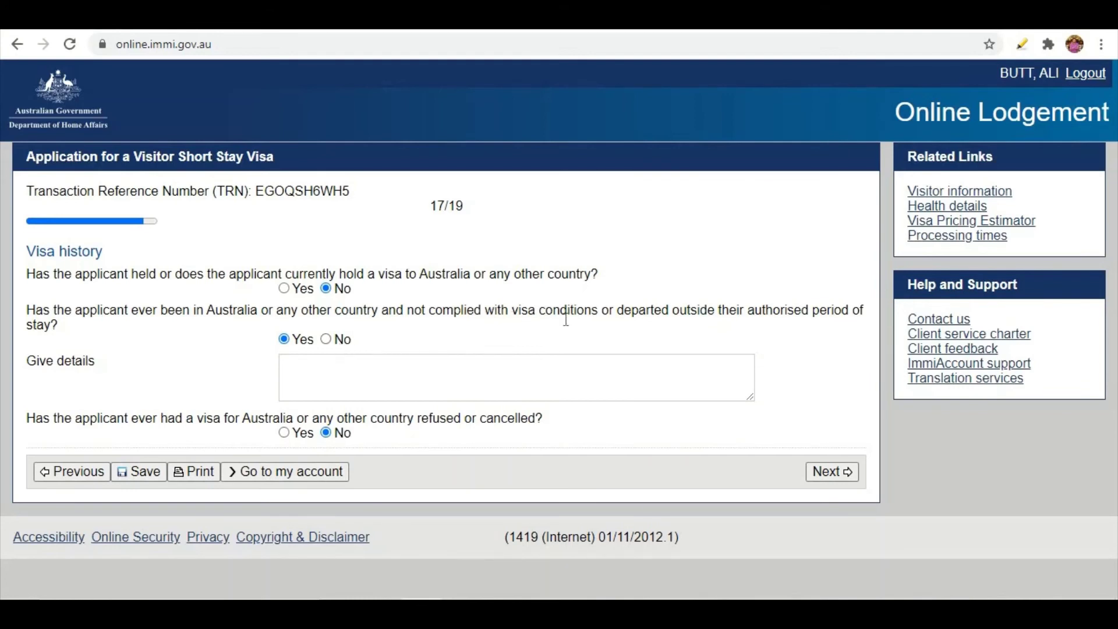
{"action": "left_click", "coordinate": [327, 340]}
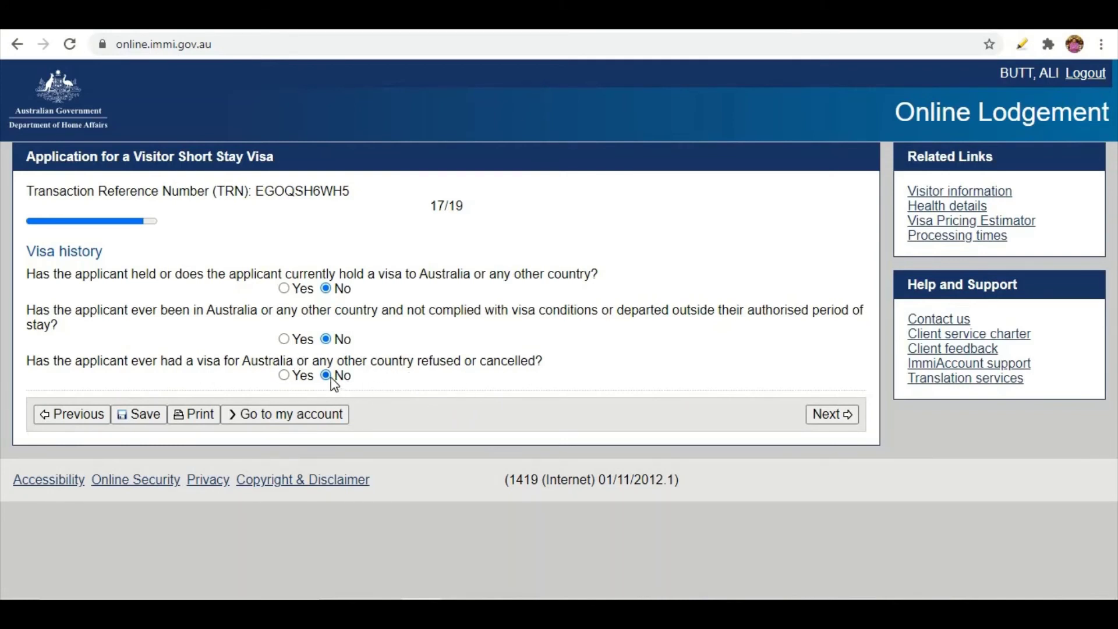
{"action": "left_click", "coordinate": [284, 376]}
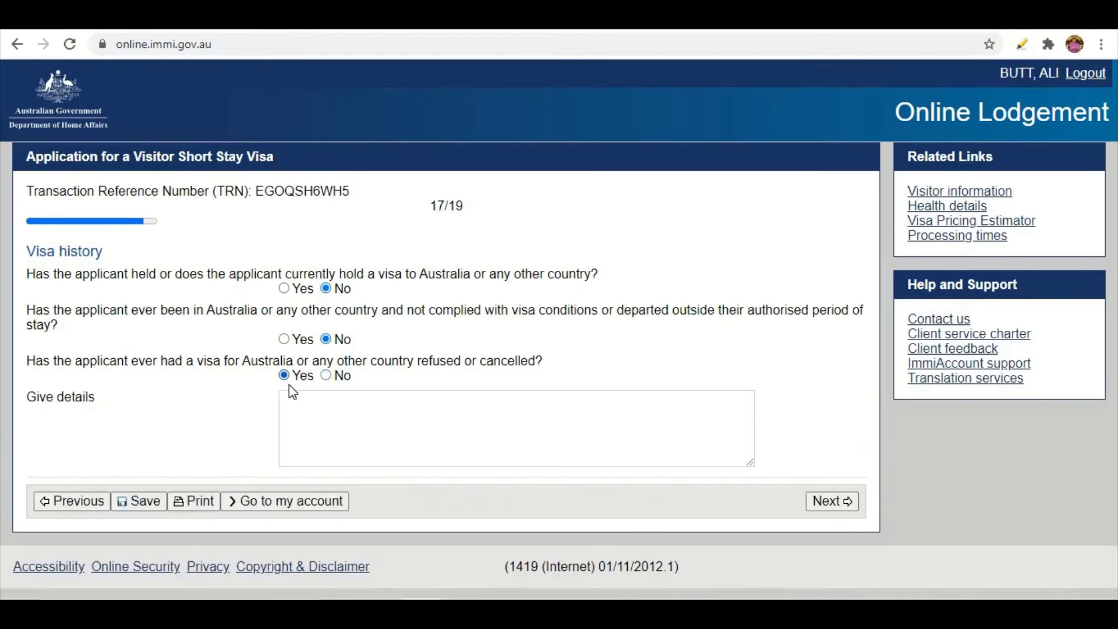
{"action": "left_click", "coordinate": [326, 415]}
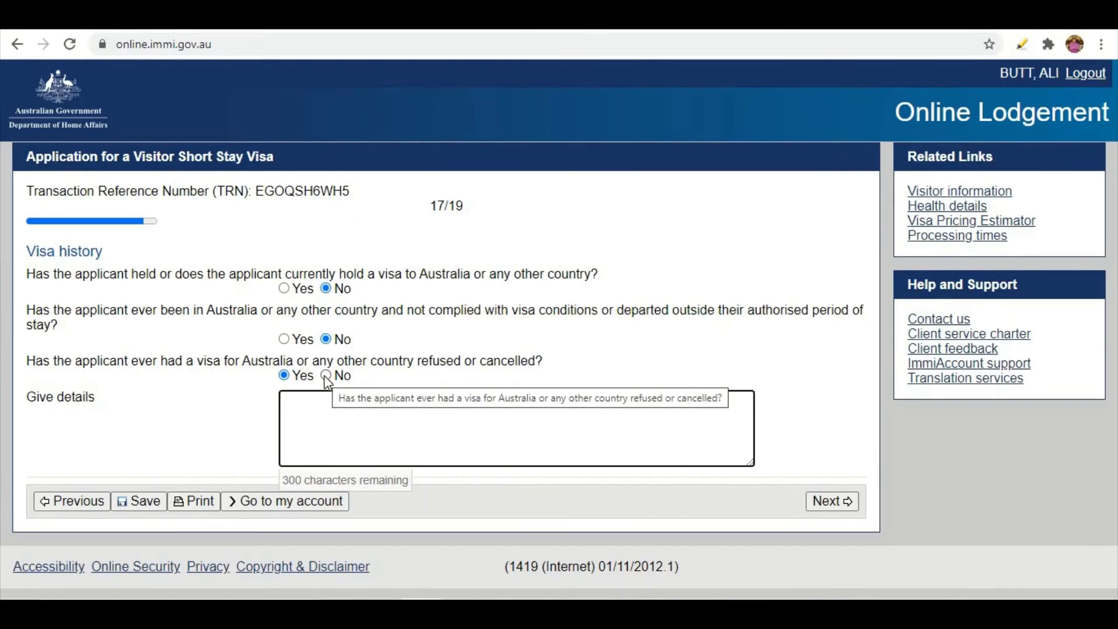
{"action": "left_click", "coordinate": [326, 376]}
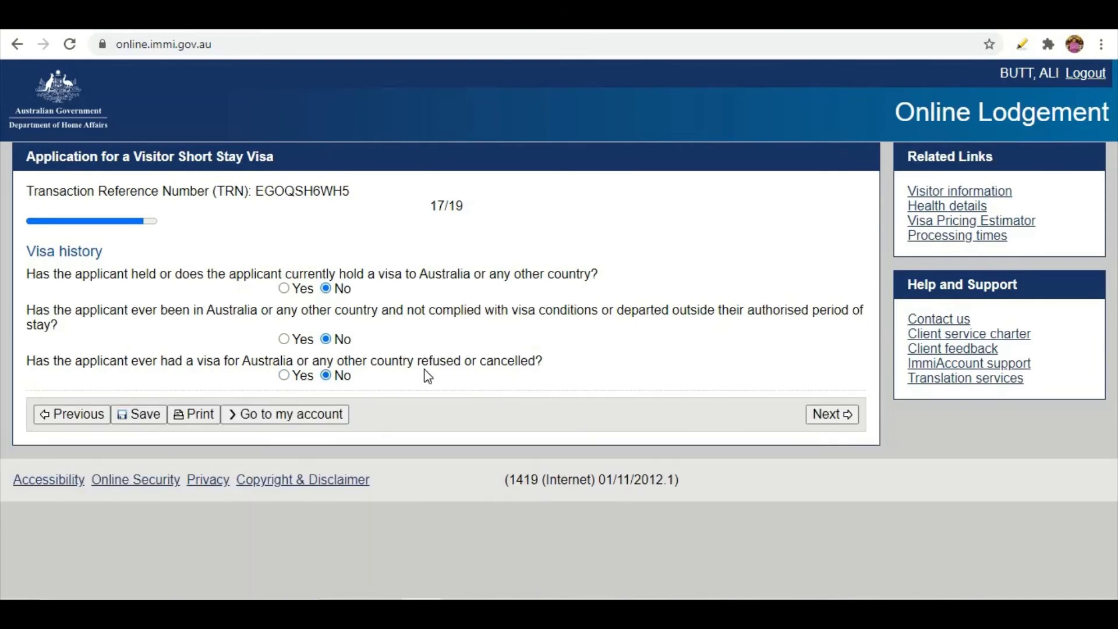
{"action": "left_click", "coordinate": [834, 415]}
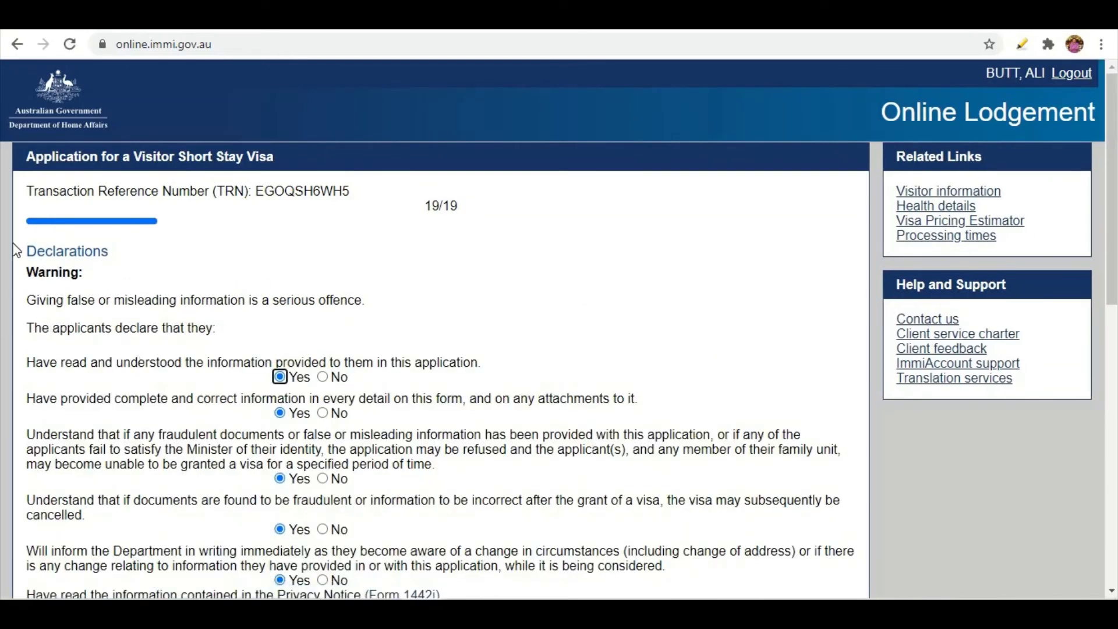
Look over the Declarations heading and warning, then scroll through every declaration statement to the bottom.
{"action": "left_click_drag", "start_coordinate": [29, 246], "coordinate": [88, 274]}
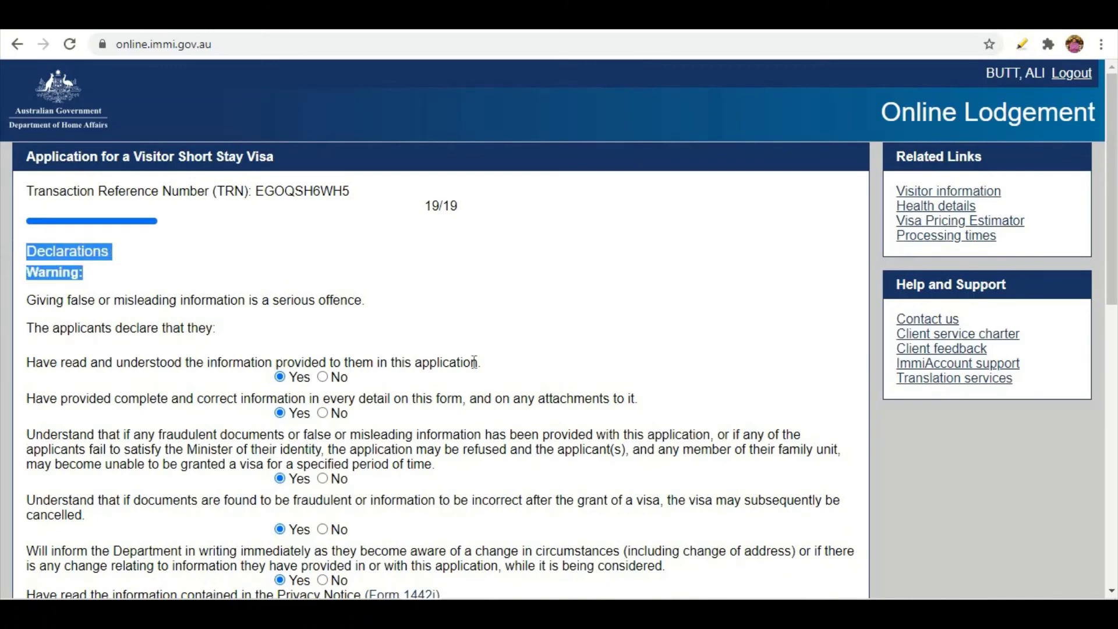
{"action": "scroll", "coordinate": [390, 362], "scroll_direction": "down", "scroll_amount": 10}
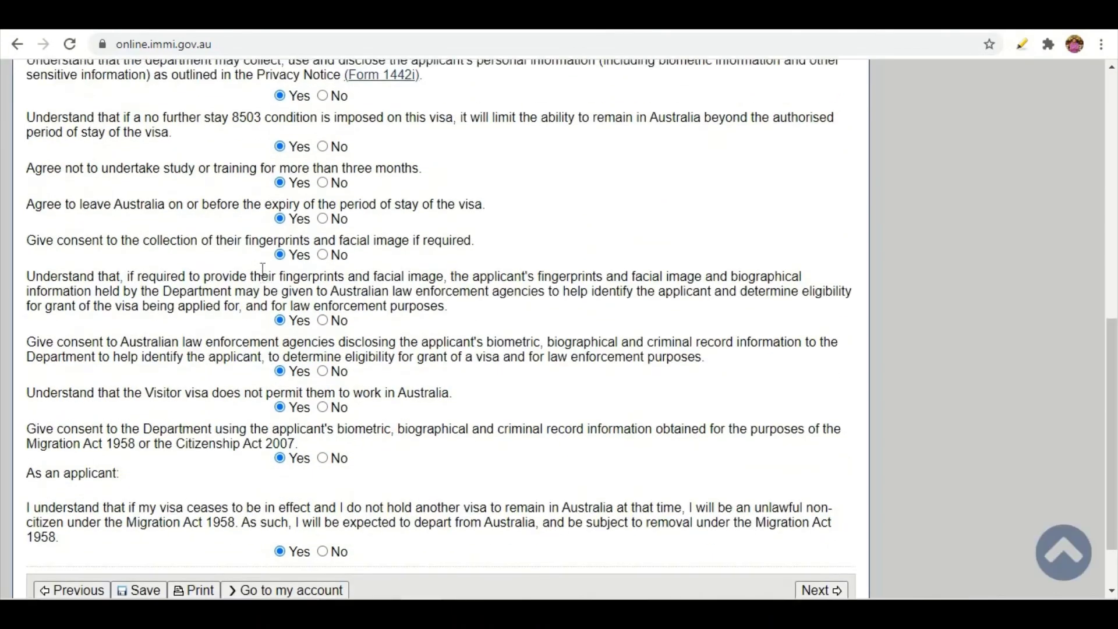
{"action": "scroll", "coordinate": [263, 273], "scroll_direction": "down", "scroll_amount": 1}
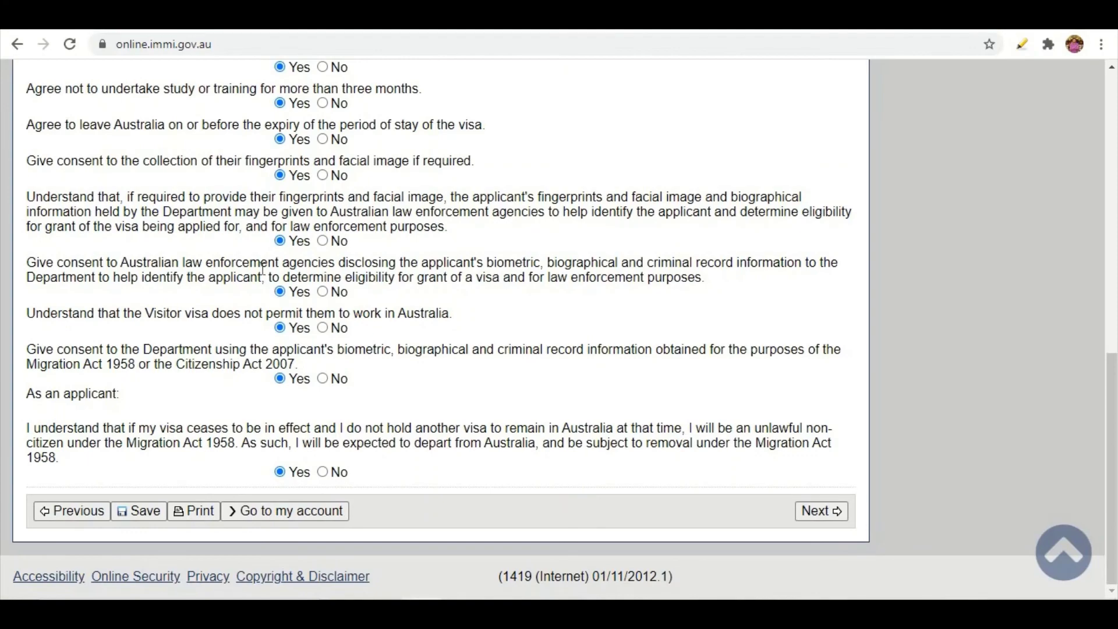
{"action": "scroll", "coordinate": [263, 268], "scroll_direction": "up", "scroll_amount": 11}
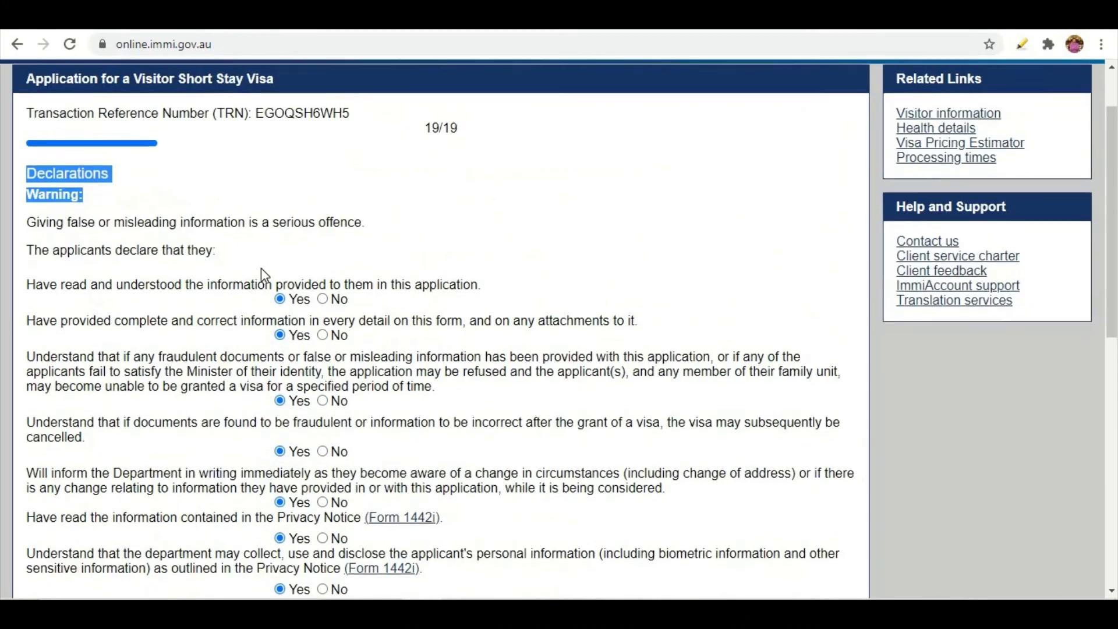
{"action": "scroll", "coordinate": [261, 268], "scroll_direction": "down", "scroll_amount": 11}
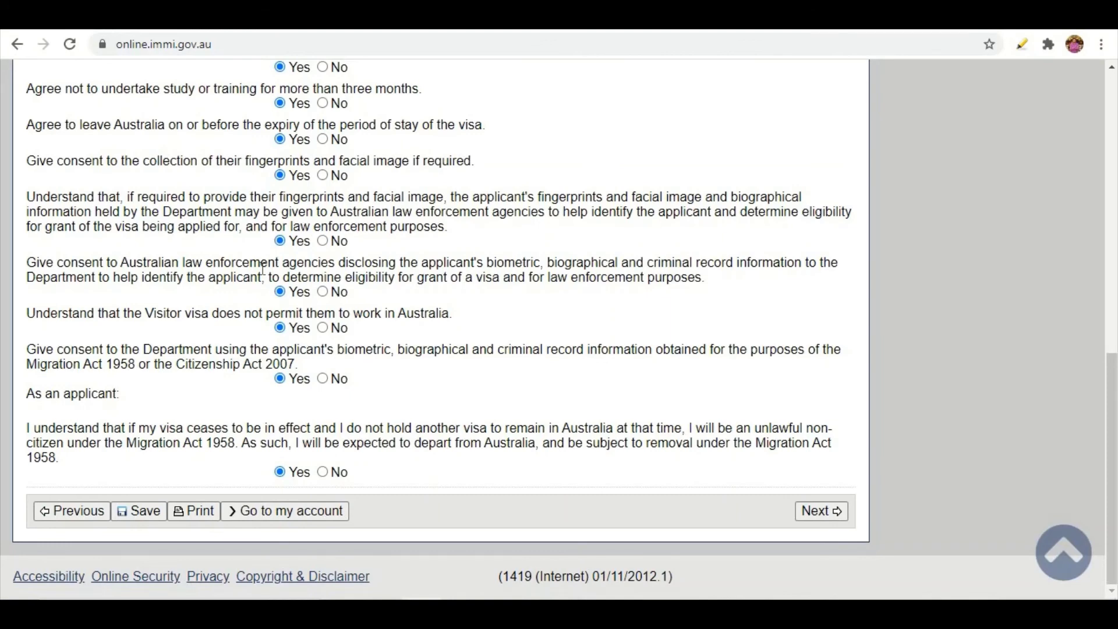
{"action": "scroll", "coordinate": [263, 268], "scroll_direction": "up", "scroll_amount": 5}
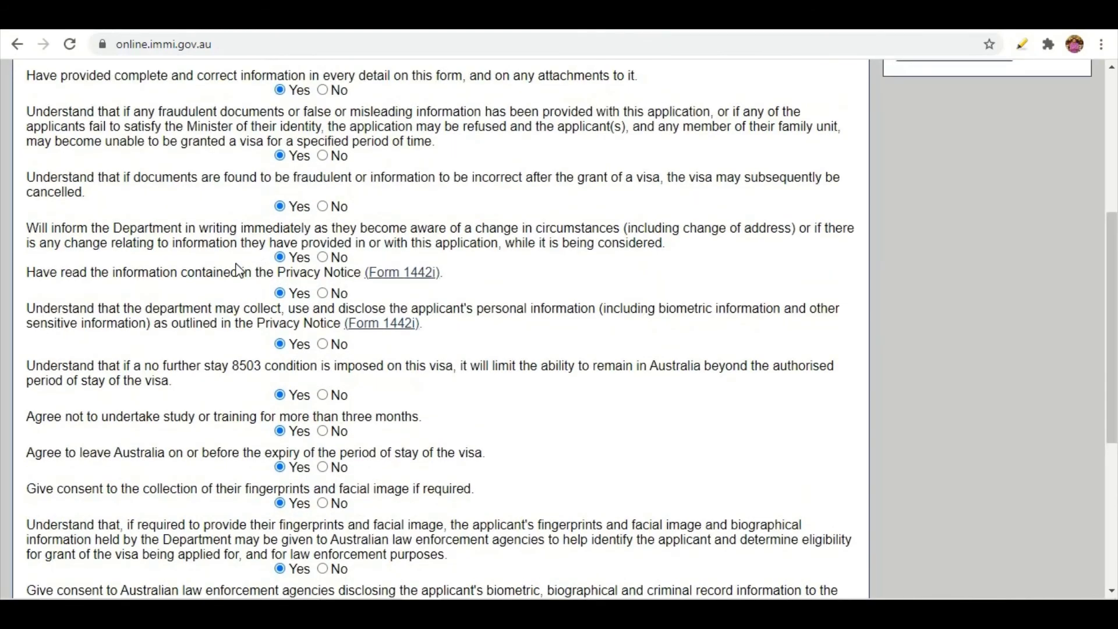
{"action": "scroll", "coordinate": [239, 271], "scroll_direction": "down", "scroll_amount": 5}
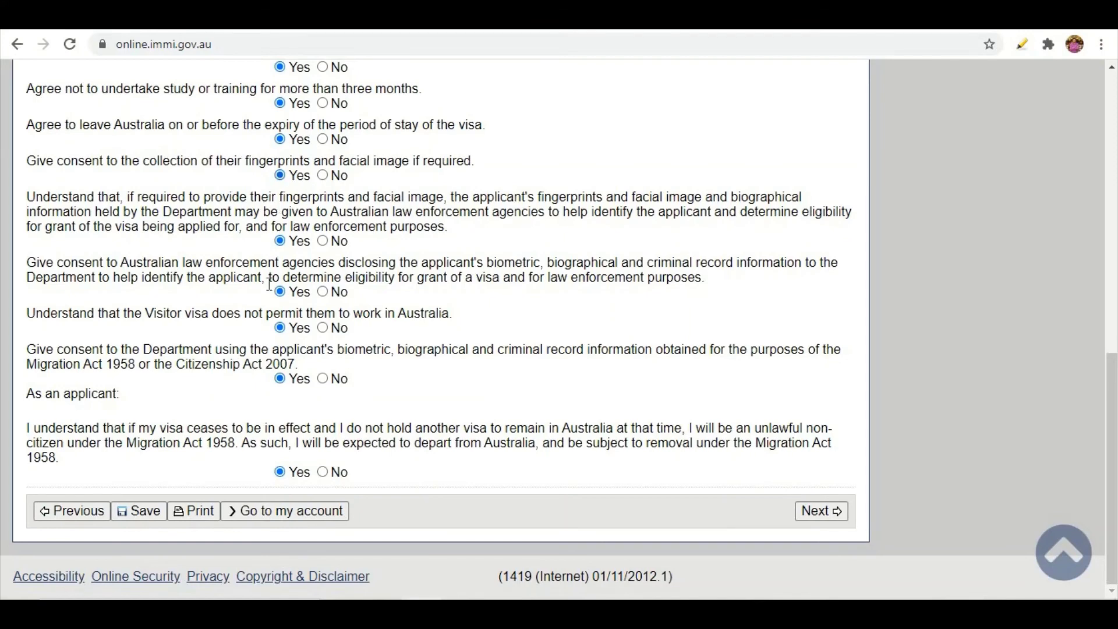
{"action": "scroll", "coordinate": [269, 284], "scroll_direction": "up", "scroll_amount": 6}
{"action": "scroll", "coordinate": [276, 254], "scroll_direction": "down", "scroll_amount": 6}
Advance to the Review Page and scroll through every summary section down to the declarations.
{"action": "left_click", "coordinate": [819, 513]}
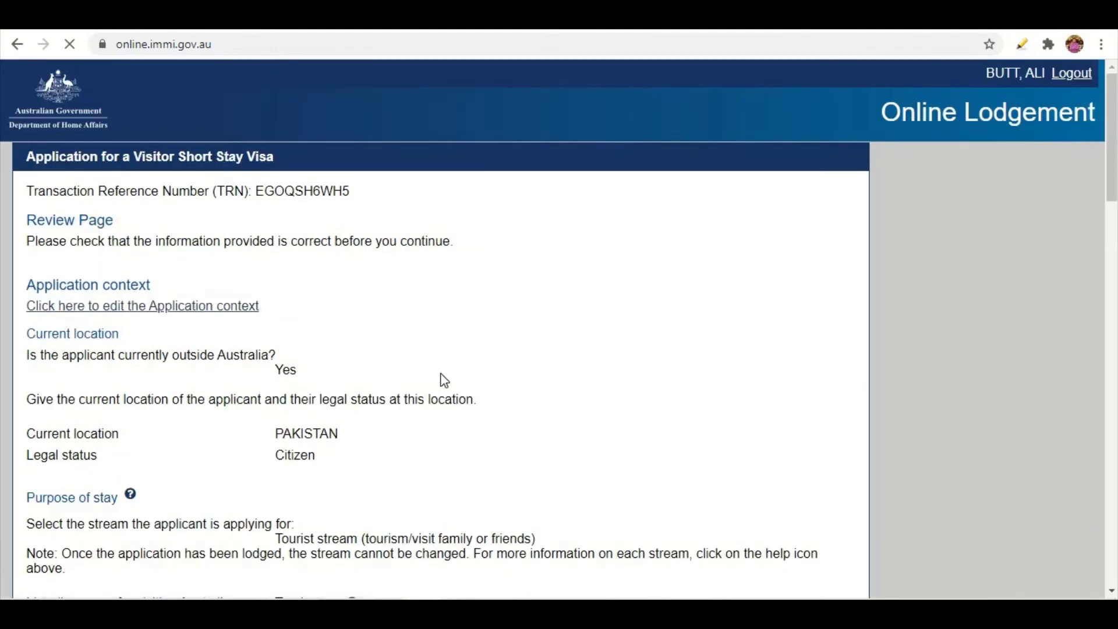
{"action": "scroll", "coordinate": [340, 375], "scroll_direction": "down", "scroll_amount": 15}
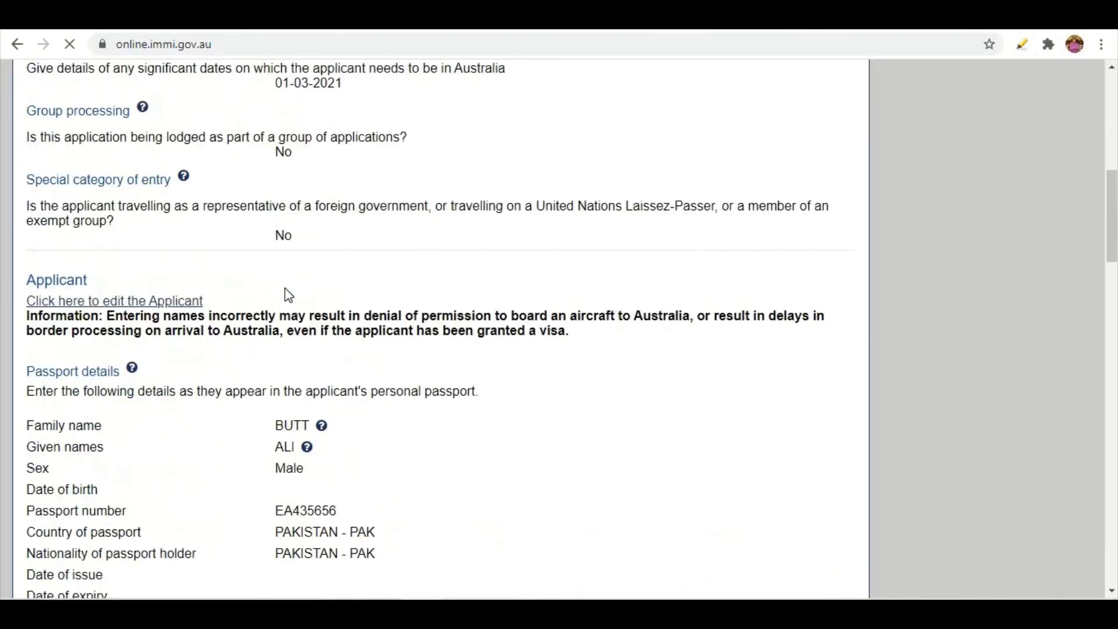
{"action": "scroll", "coordinate": [288, 288], "scroll_direction": "down", "scroll_amount": 20}
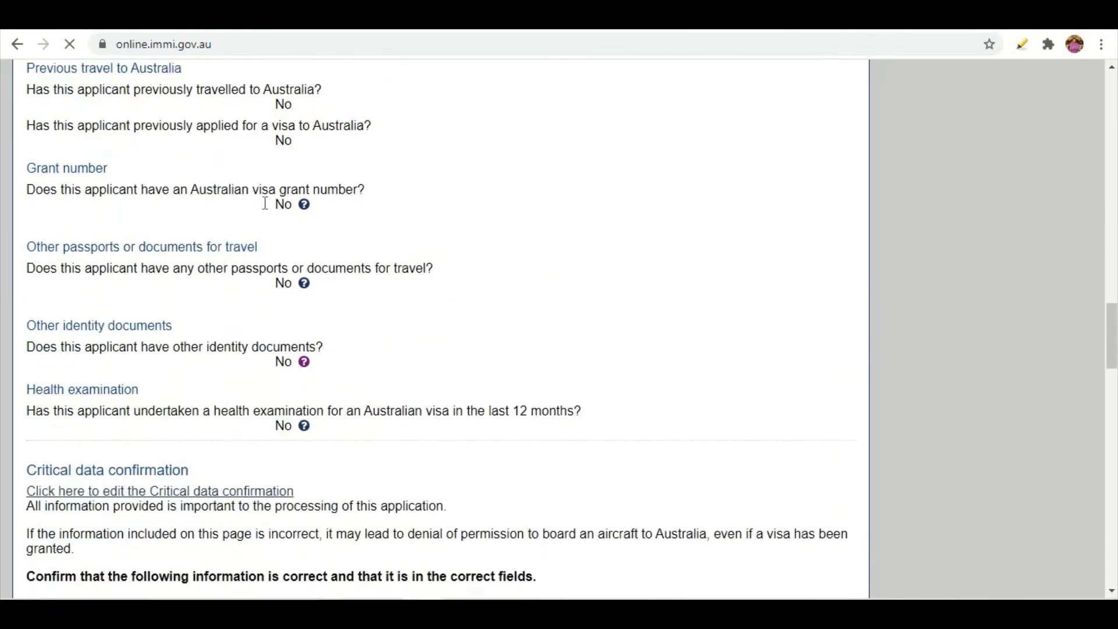
{"action": "scroll", "coordinate": [267, 210], "scroll_direction": "down", "scroll_amount": 20}
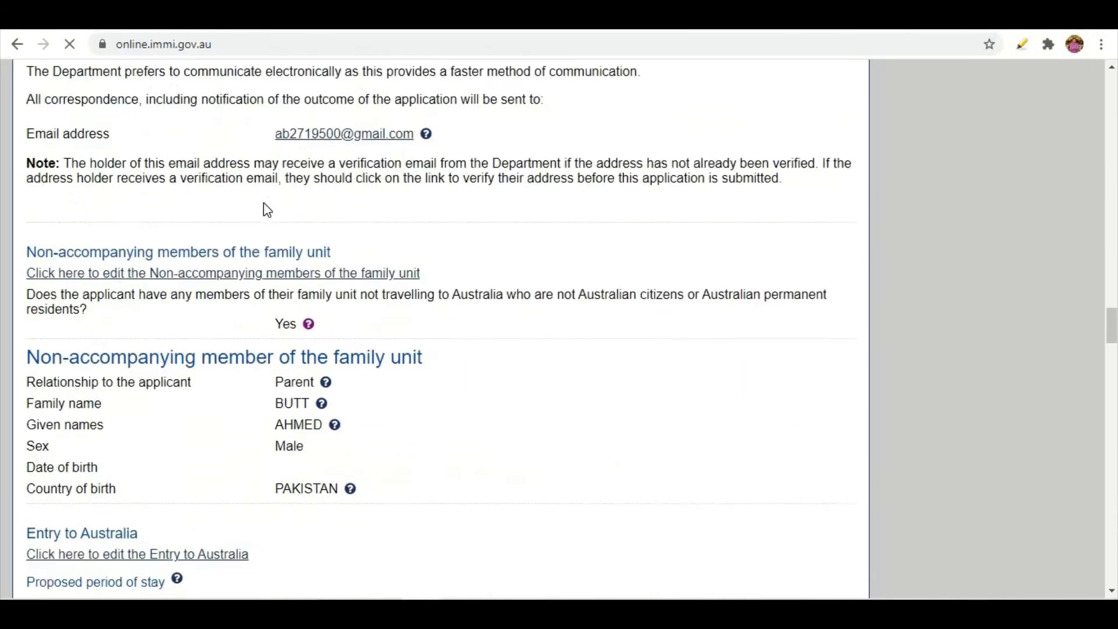
{"action": "scroll", "coordinate": [267, 210], "scroll_direction": "down", "scroll_amount": 20}
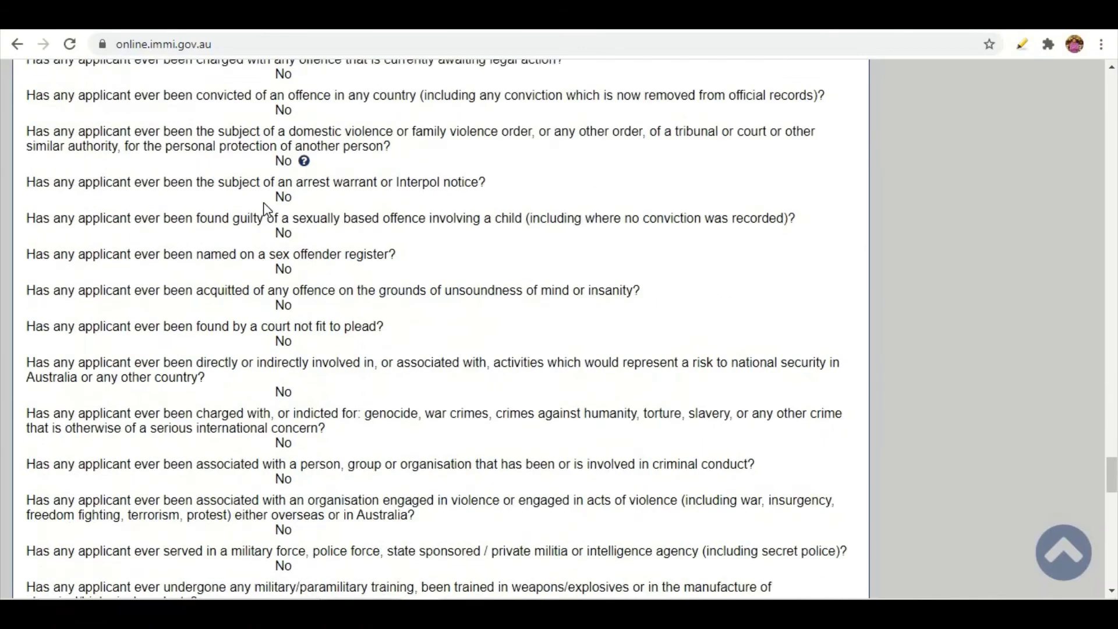
{"action": "scroll", "coordinate": [268, 210], "scroll_direction": "down", "scroll_amount": 15}
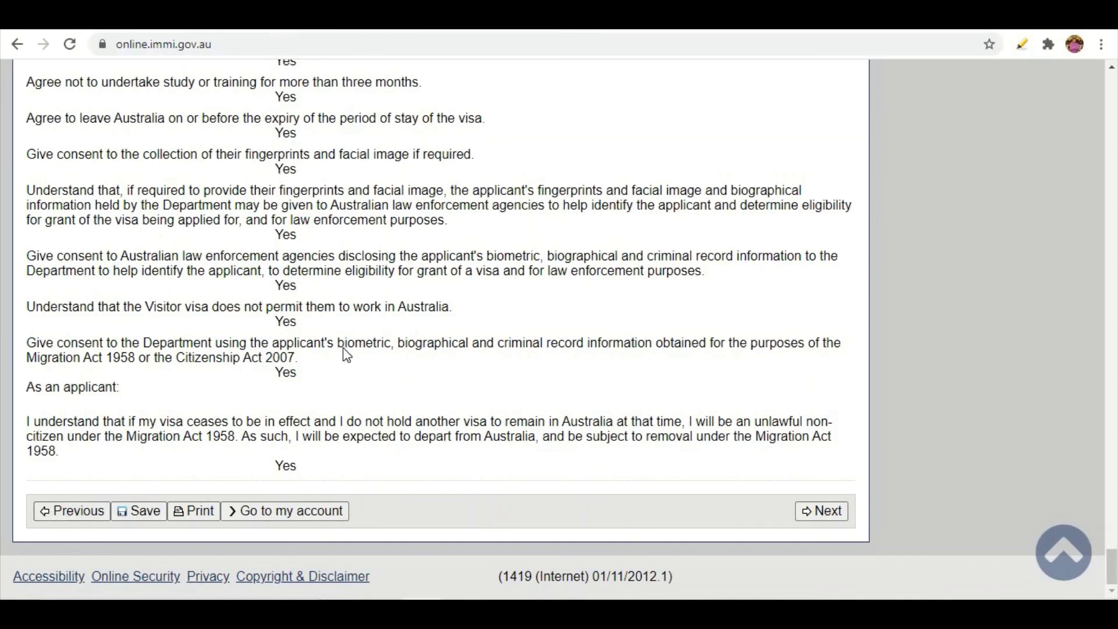
Continue to Attach documents and check the Required and Recommended lists and their received counts.
{"action": "left_click", "coordinate": [813, 519]}
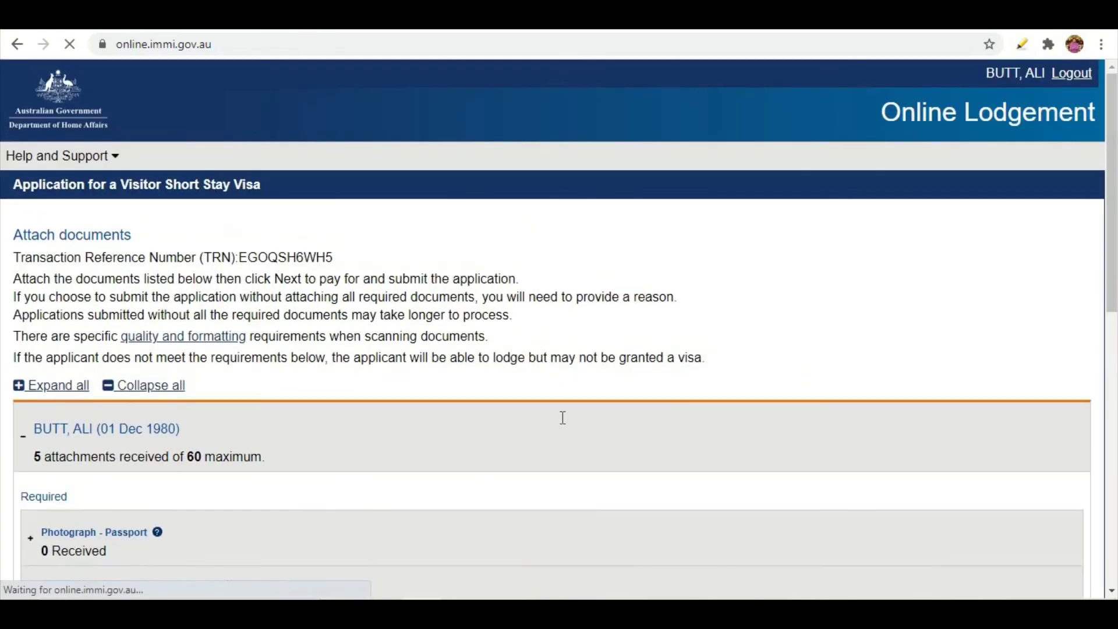
{"action": "scroll", "coordinate": [7, 382], "scroll_direction": "down", "scroll_amount": 7}
{"action": "scroll", "coordinate": [10, 383], "scroll_direction": "up", "scroll_amount": 3}
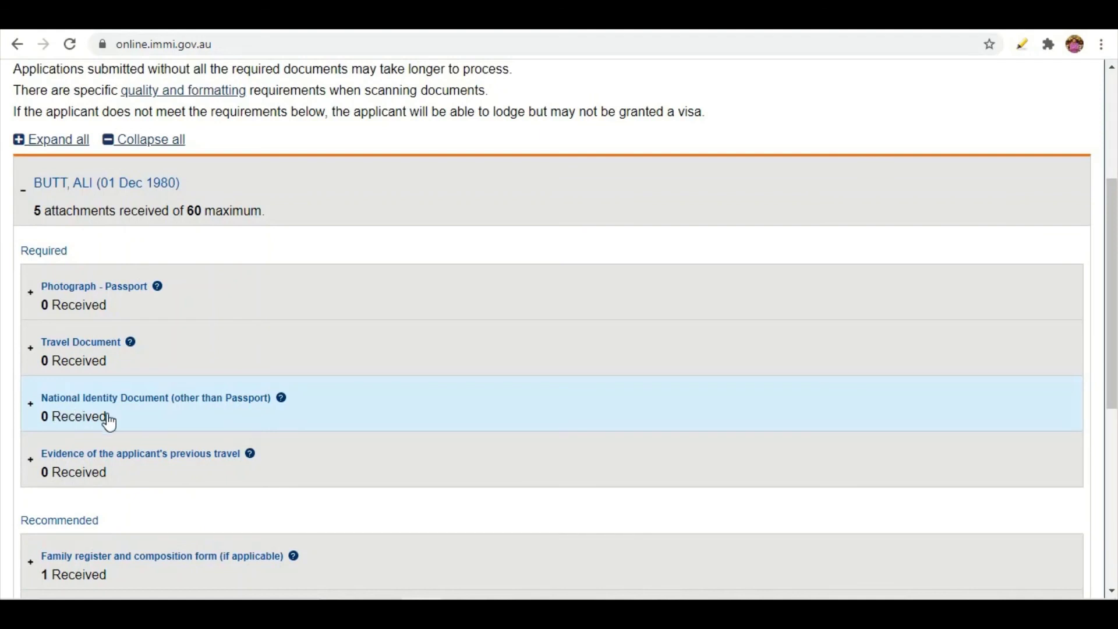
{"action": "scroll", "coordinate": [126, 396], "scroll_direction": "down", "scroll_amount": 2}
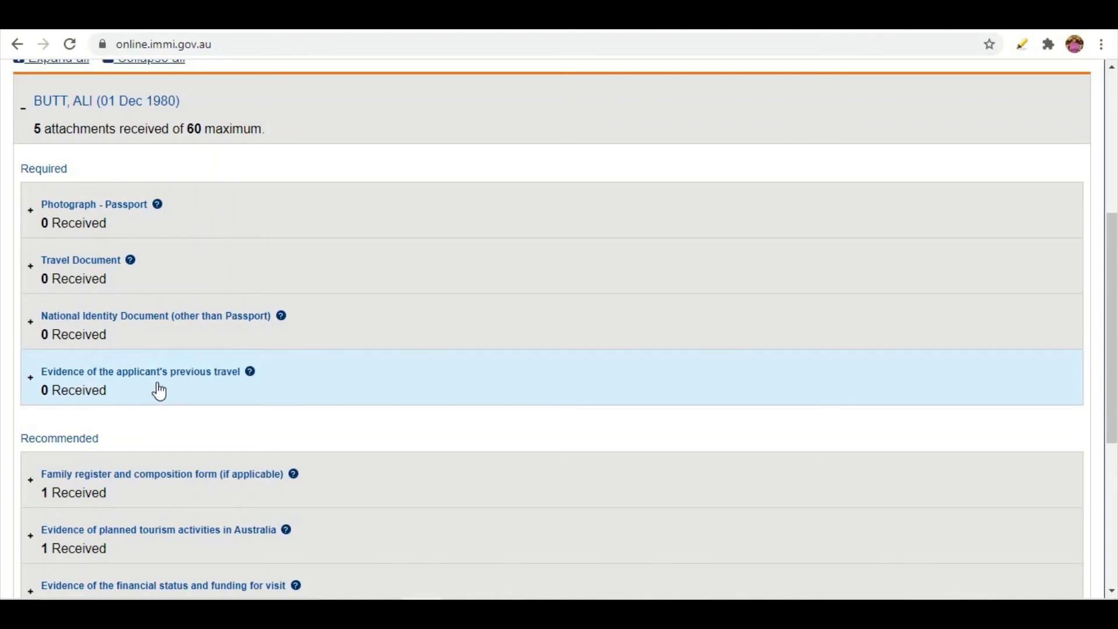
{"action": "scroll", "coordinate": [64, 417], "scroll_direction": "down", "scroll_amount": 3}
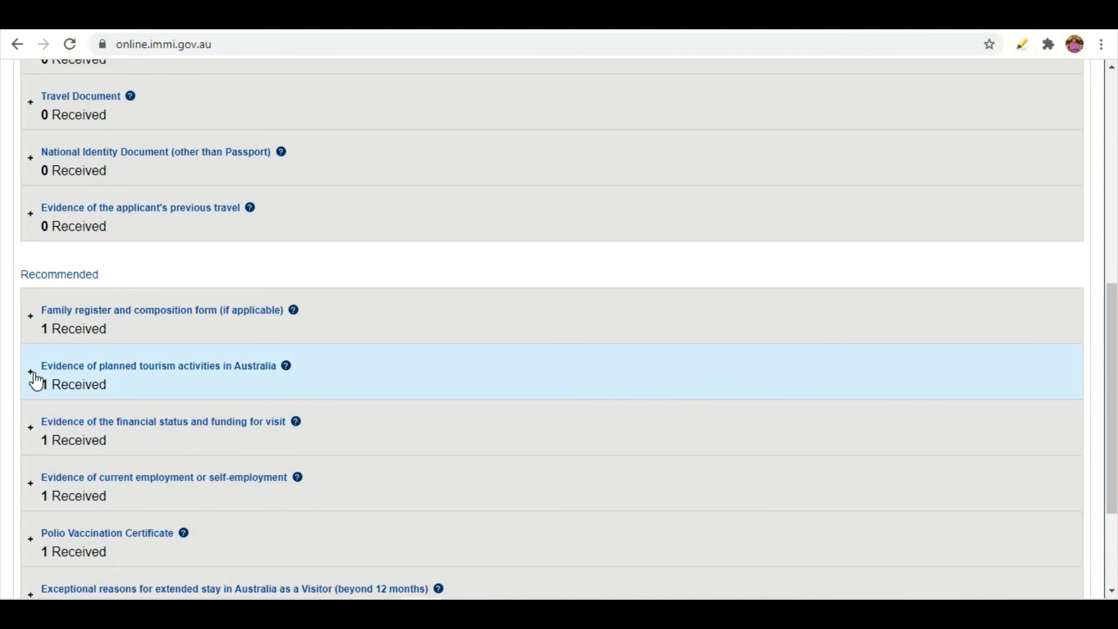
{"action": "scroll", "coordinate": [36, 381], "scroll_direction": "down", "scroll_amount": 3}
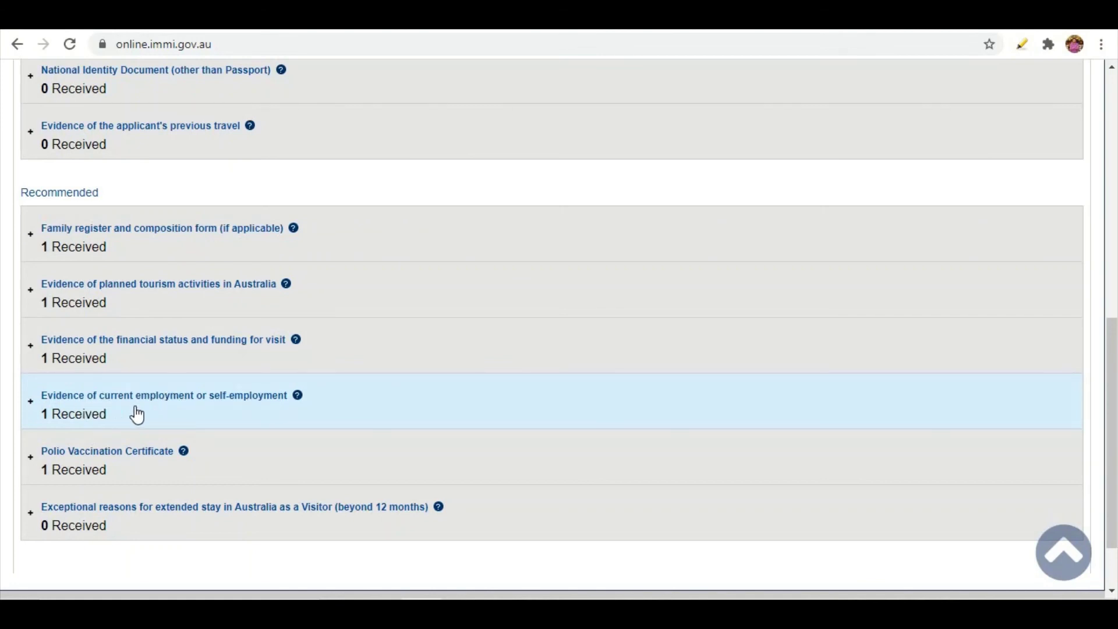
{"action": "scroll", "coordinate": [64, 405], "scroll_direction": "down", "scroll_amount": 2}
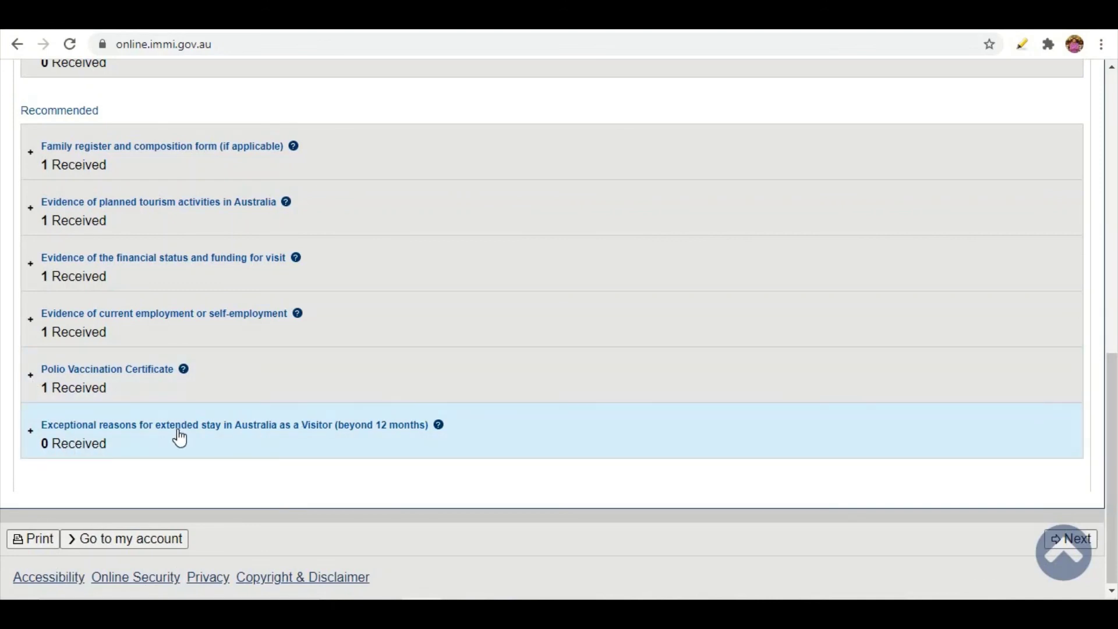
Attach the revised visa application form PDF as a second Polio Vaccination Certificate file.
{"action": "left_click", "coordinate": [33, 380]}
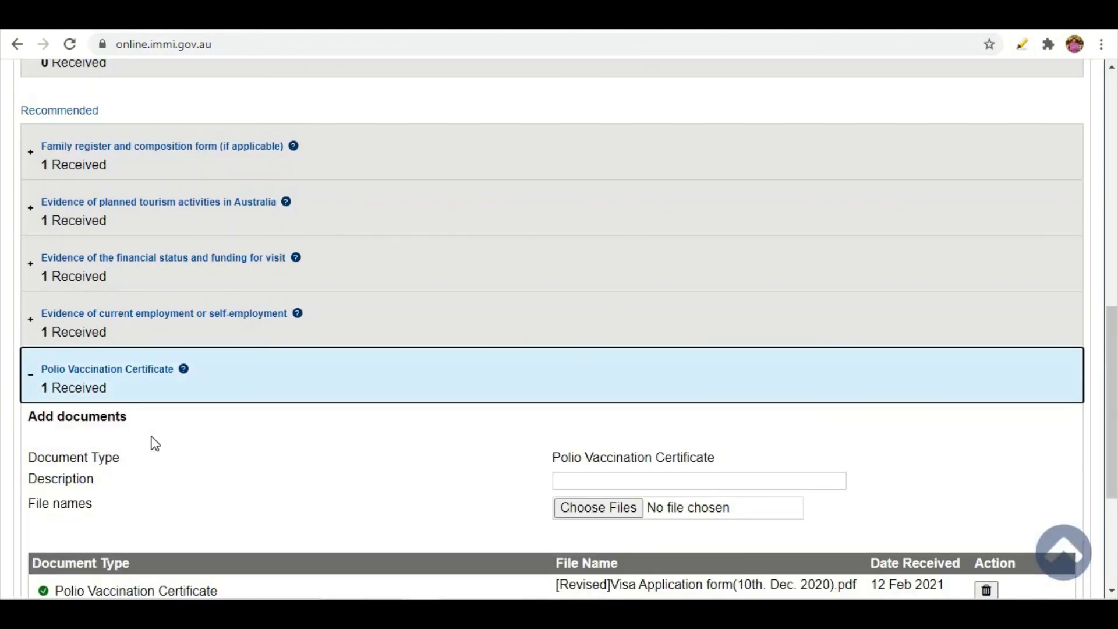
{"action": "scroll", "coordinate": [111, 443], "scroll_direction": "down", "scroll_amount": 3}
{"action": "left_click", "coordinate": [587, 348]}
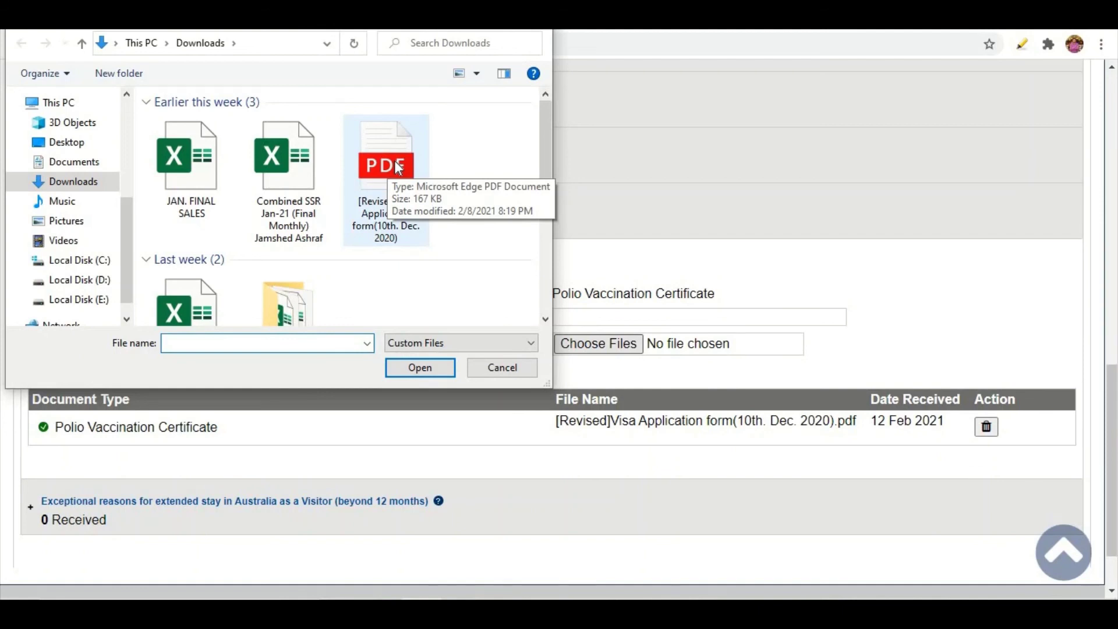
{"action": "double_click", "coordinate": [398, 168]}
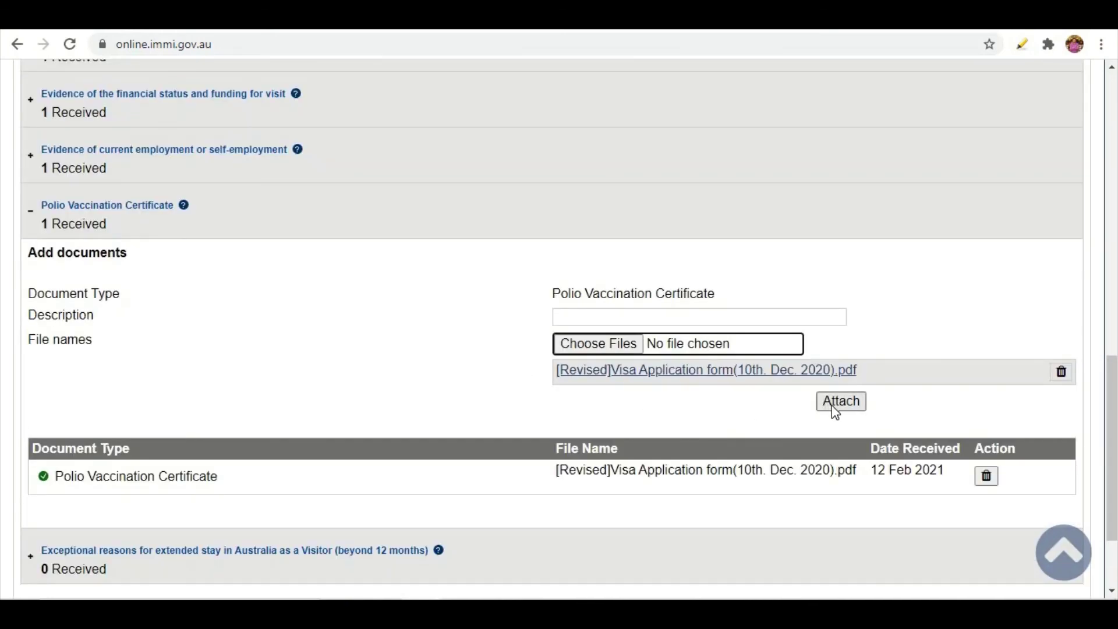
{"action": "left_click", "coordinate": [834, 408]}
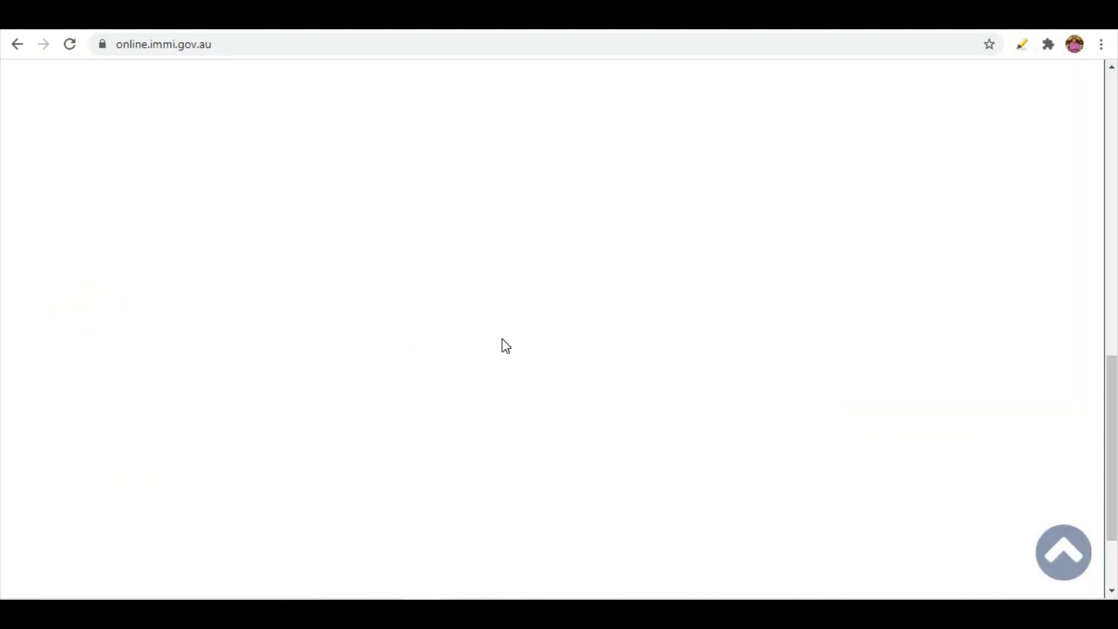
{"action": "scroll", "coordinate": [401, 325], "scroll_direction": "down", "scroll_amount": 3}
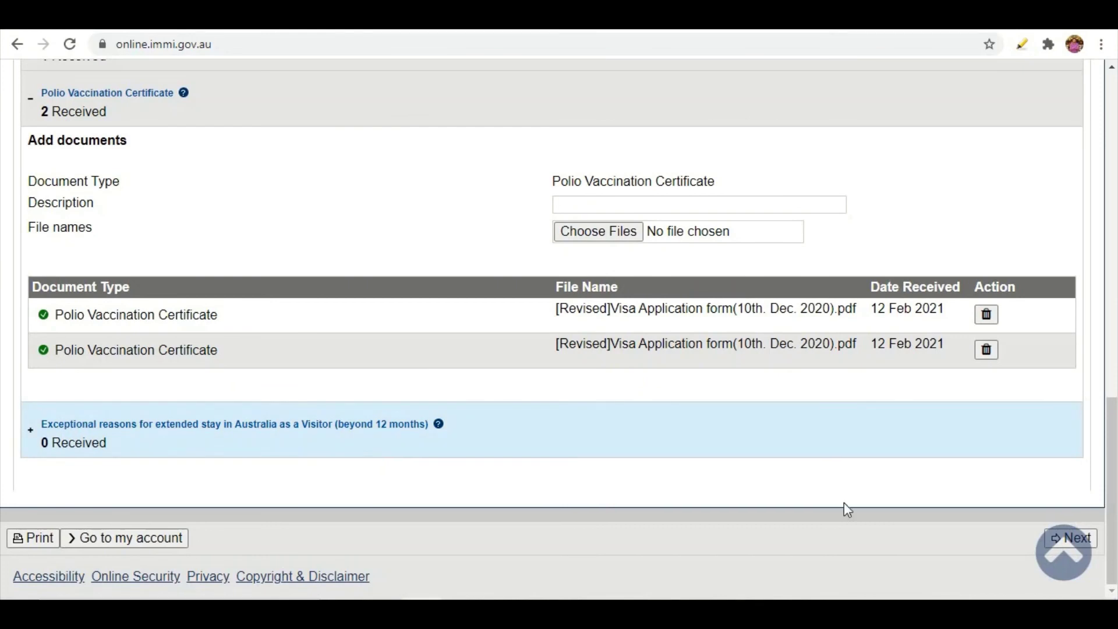
{"action": "left_click", "coordinate": [947, 435]}
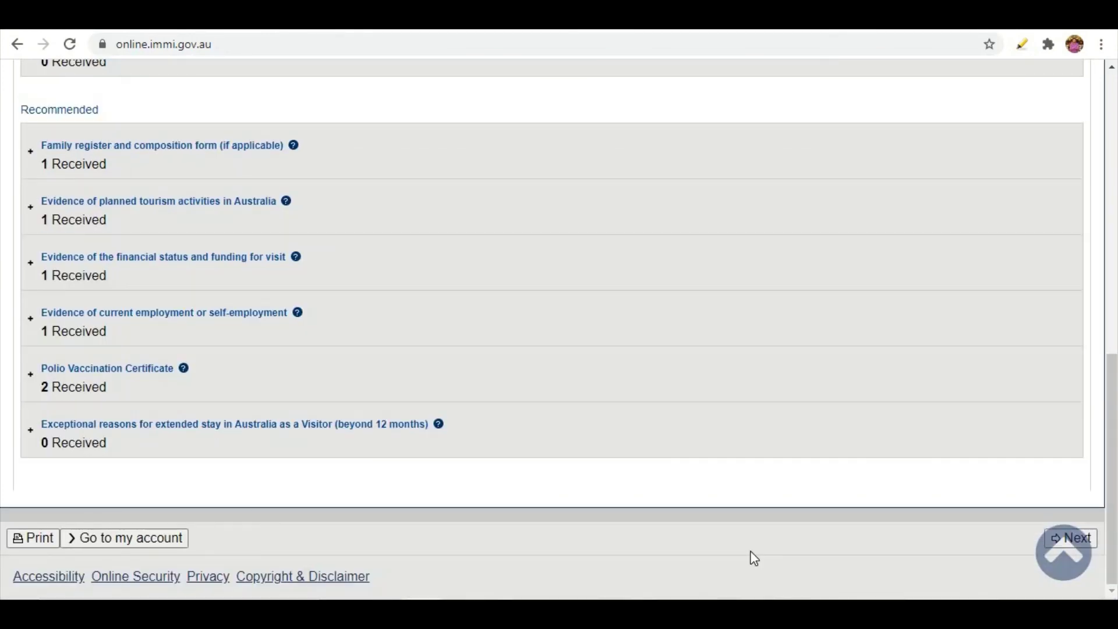
Open the 11-page printable application record and save it to Downloads as application.pdf.
{"action": "left_click", "coordinate": [18, 540]}
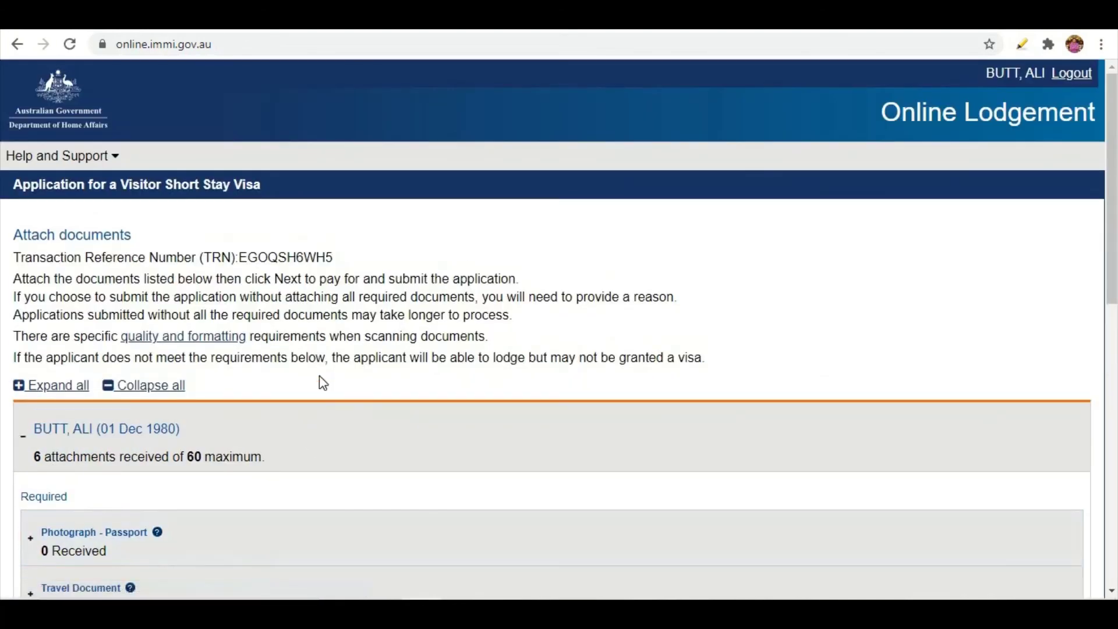
{"action": "scroll", "coordinate": [319, 375], "scroll_direction": "down", "scroll_amount": 5}
{"action": "scroll", "coordinate": [323, 383], "scroll_direction": "down", "scroll_amount": 1}
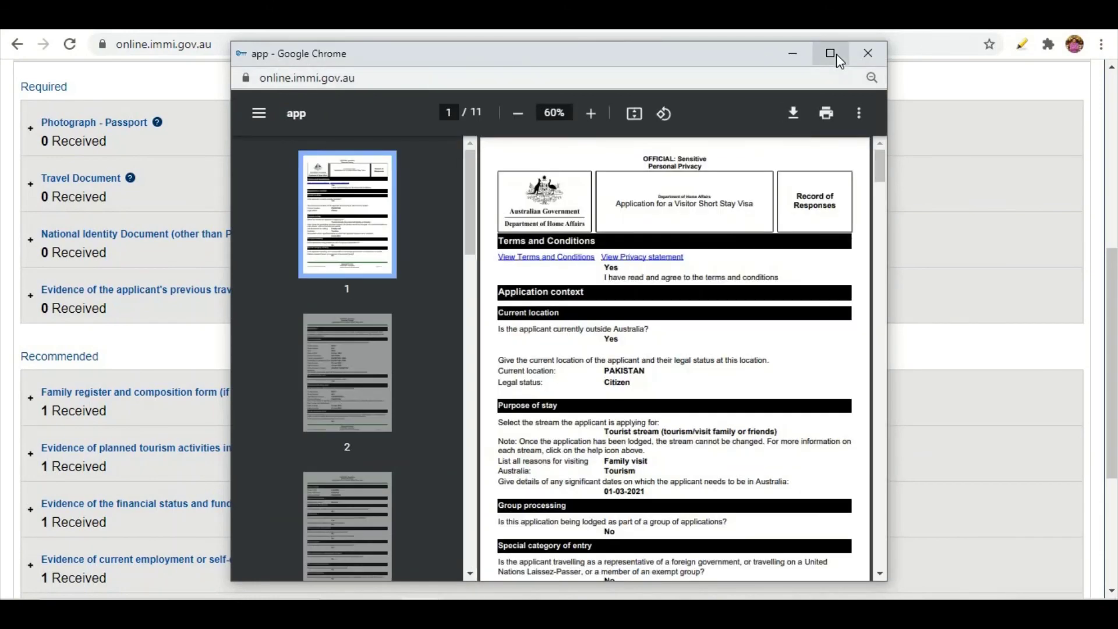
{"action": "left_click", "coordinate": [831, 54]}
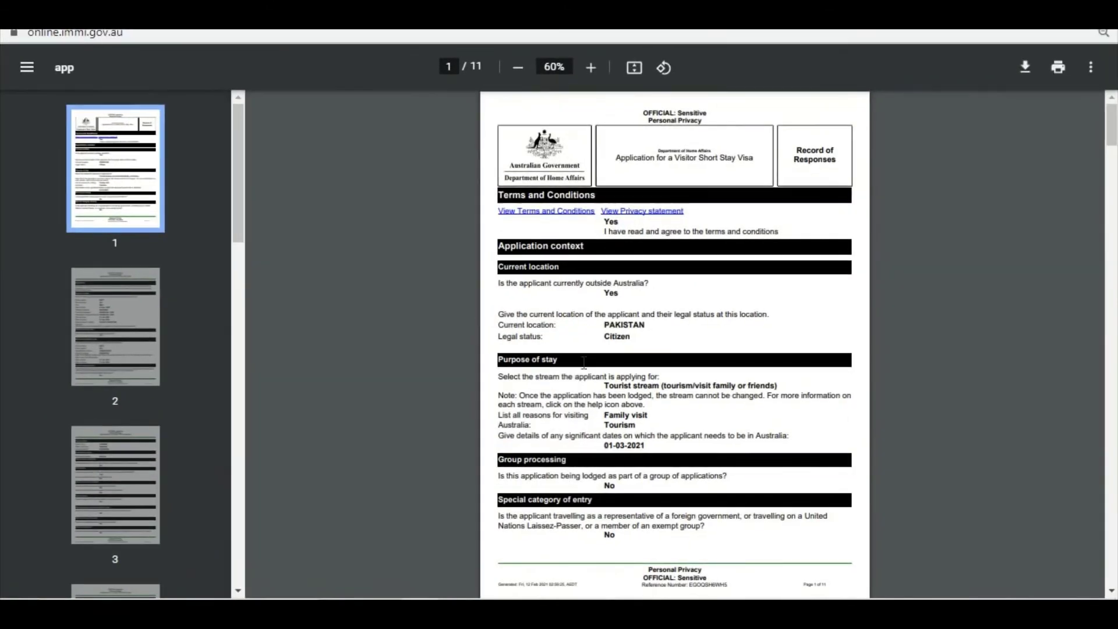
{"action": "scroll", "coordinate": [661, 326], "scroll_direction": "down", "scroll_amount": 20}
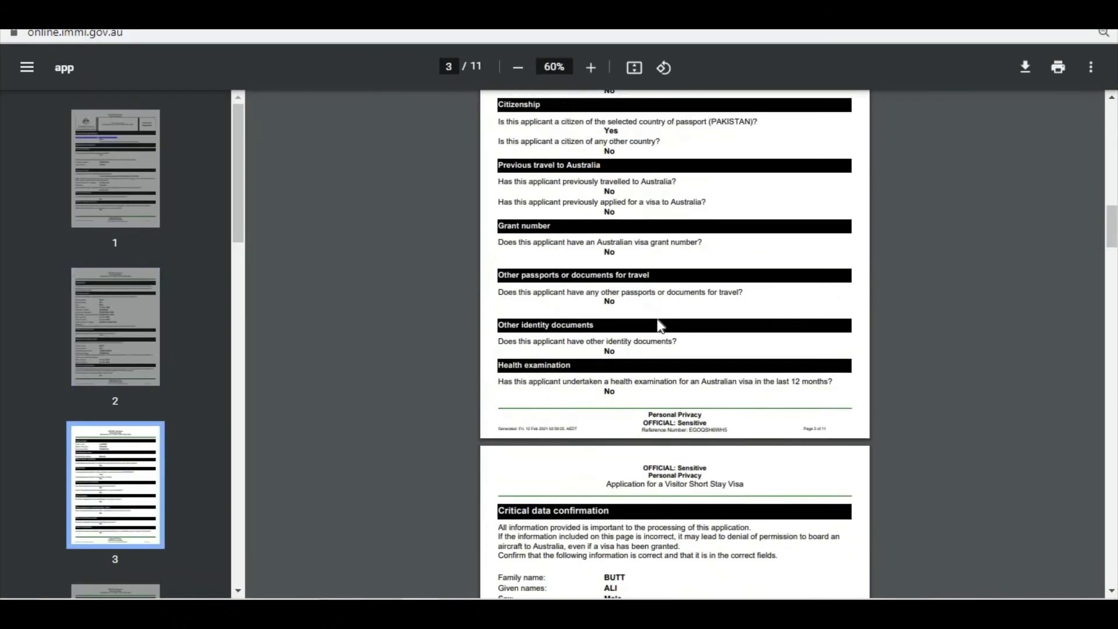
{"action": "scroll", "coordinate": [661, 312], "scroll_direction": "down", "scroll_amount": 8}
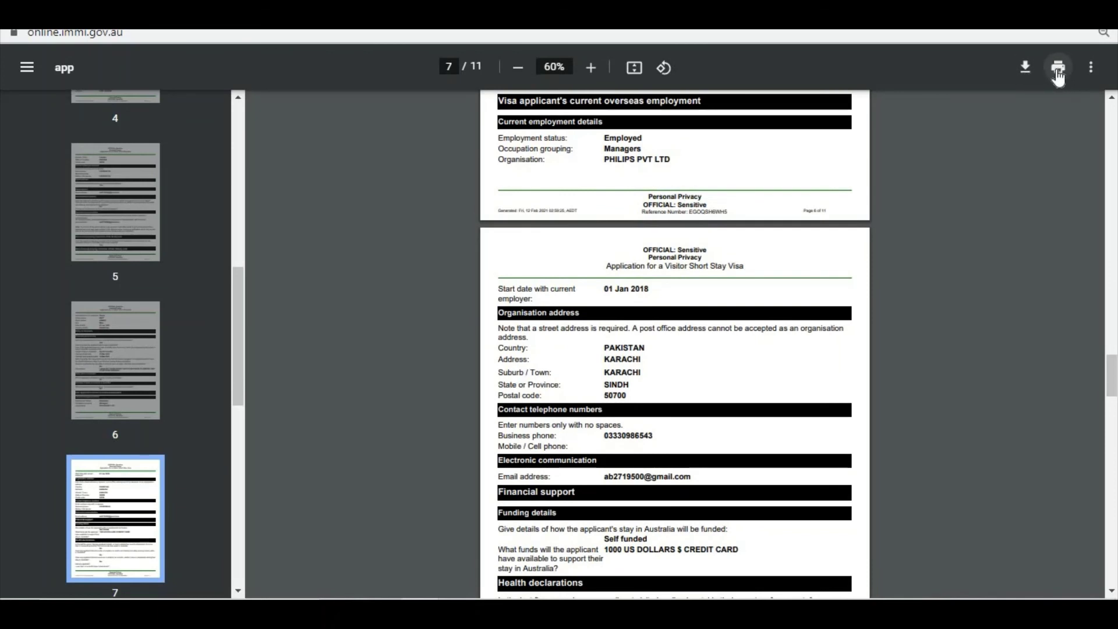
{"action": "left_click", "coordinate": [1026, 69]}
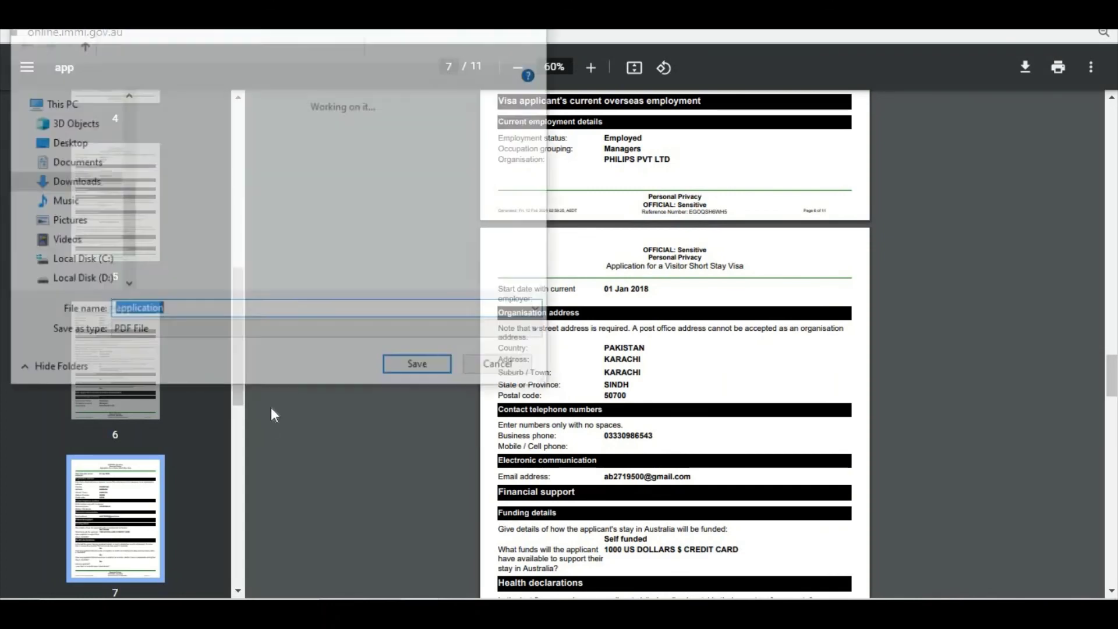
{"action": "left_click", "coordinate": [421, 367]}
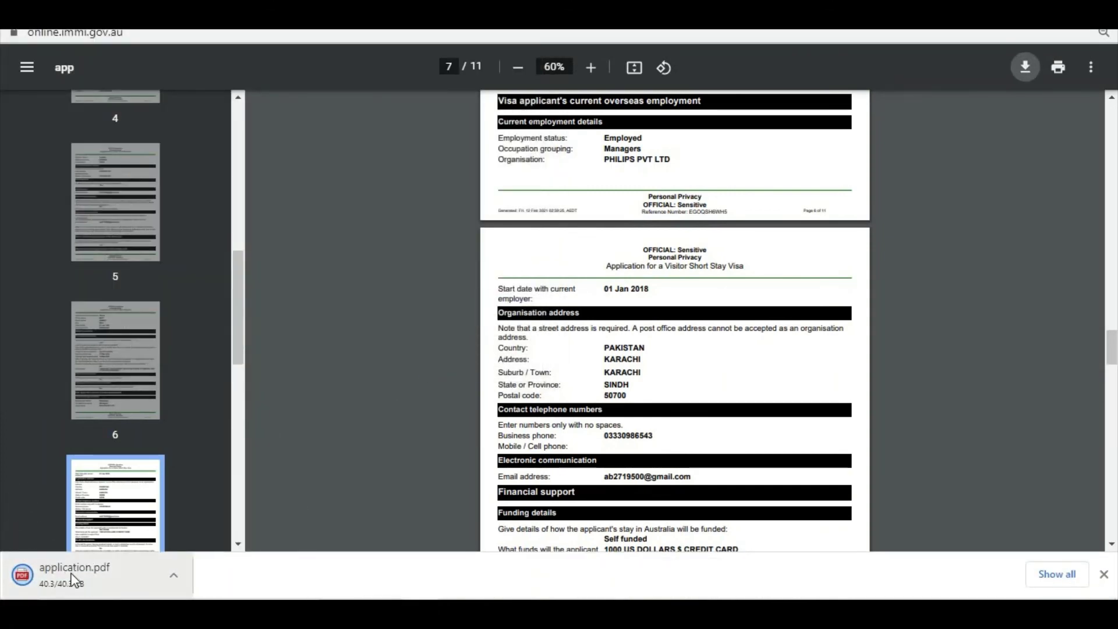